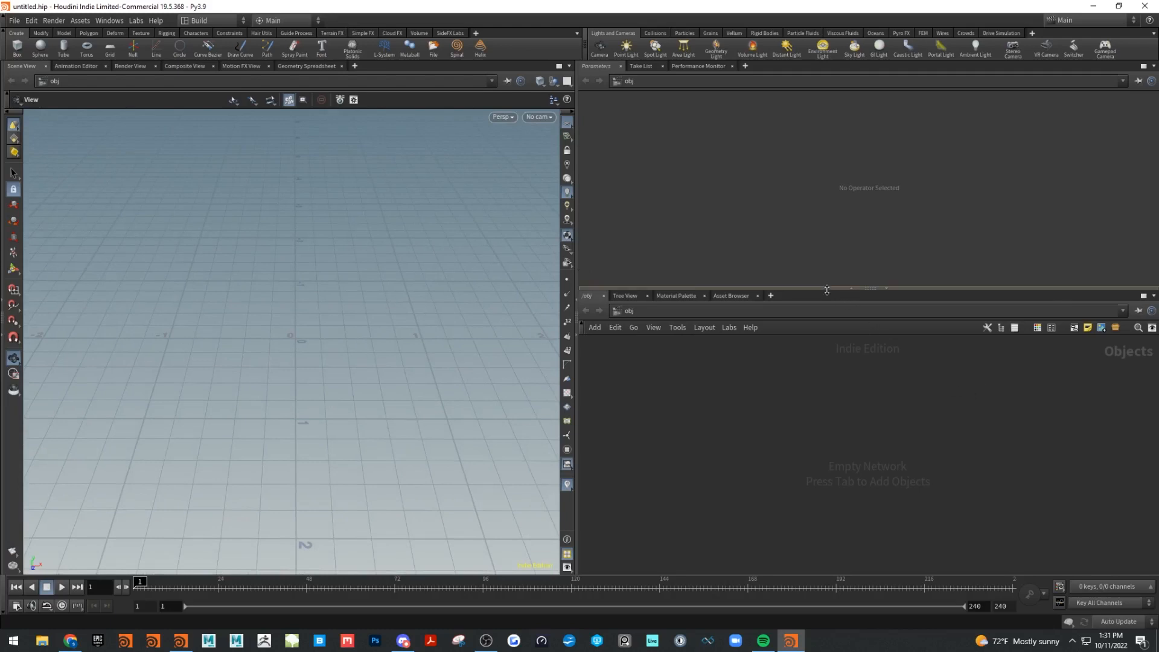
Make the network editor slightly taller and add a Geometry object to the empty object network.
drag(849, 289, 849, 274)
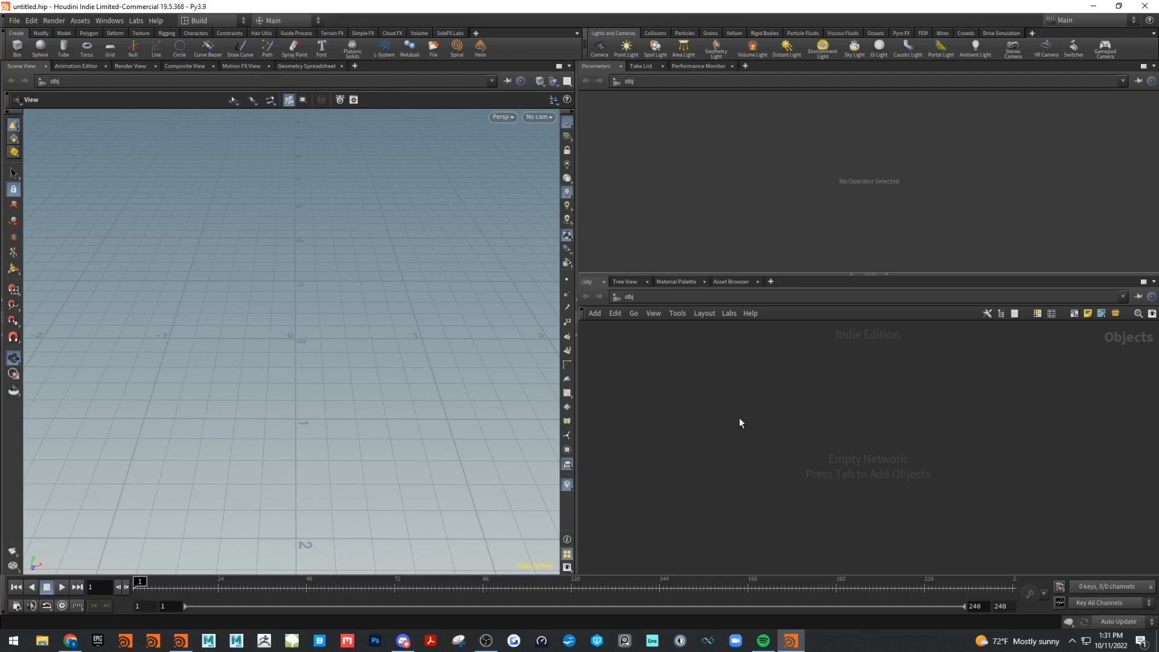
key(Tab)
text(ge)
click(852, 321)
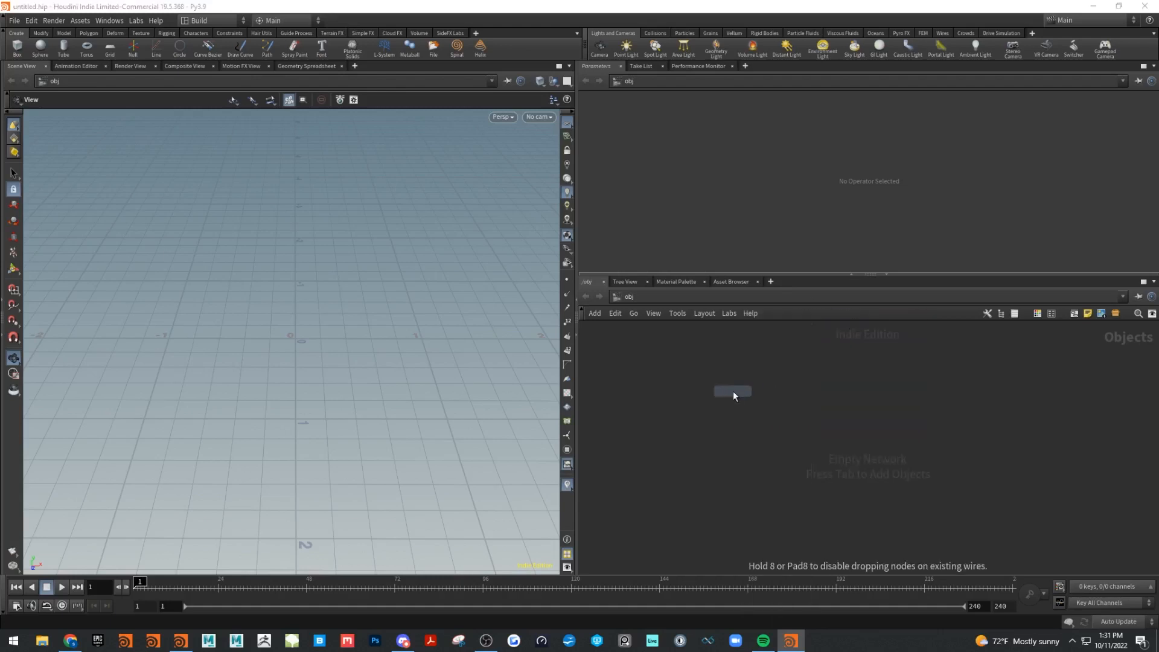
click(732, 391)
Switch to Google Chrome and search the web for "houdini growth solver".
mouse_move(70, 645)
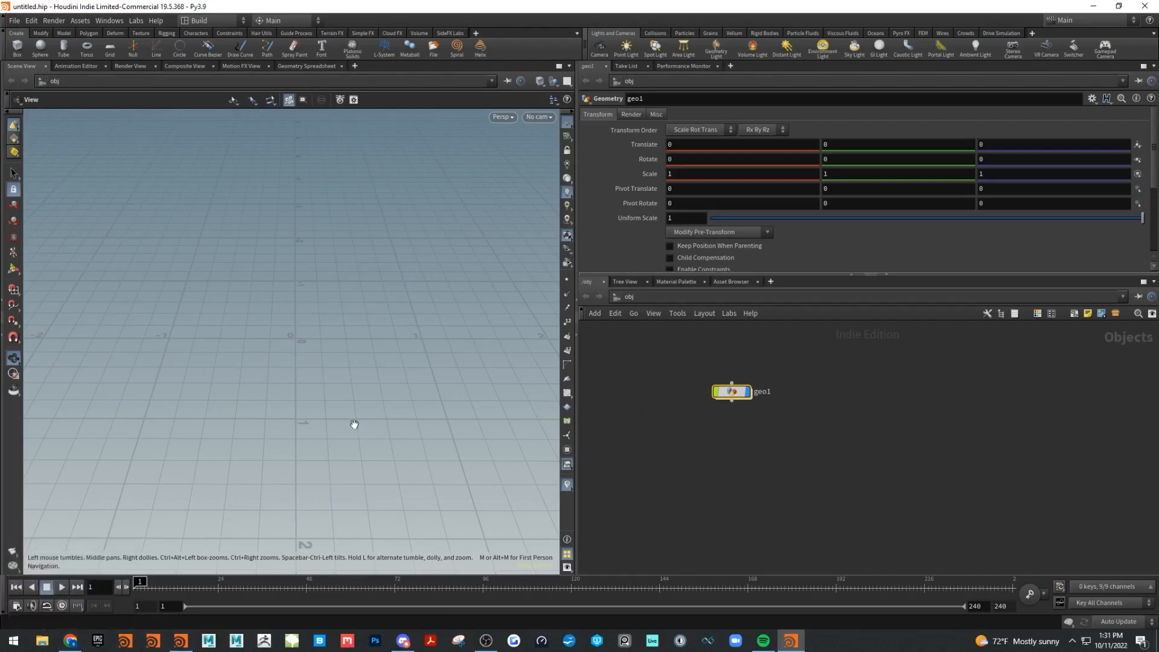
key(super)
text(gog)
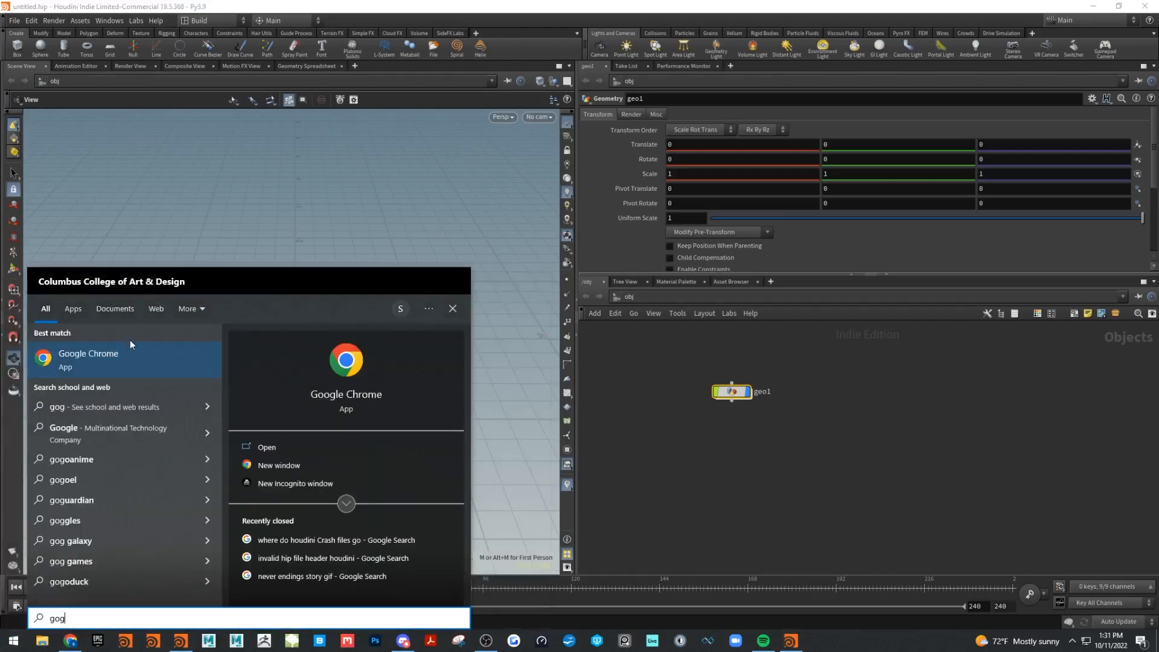
click(158, 360)
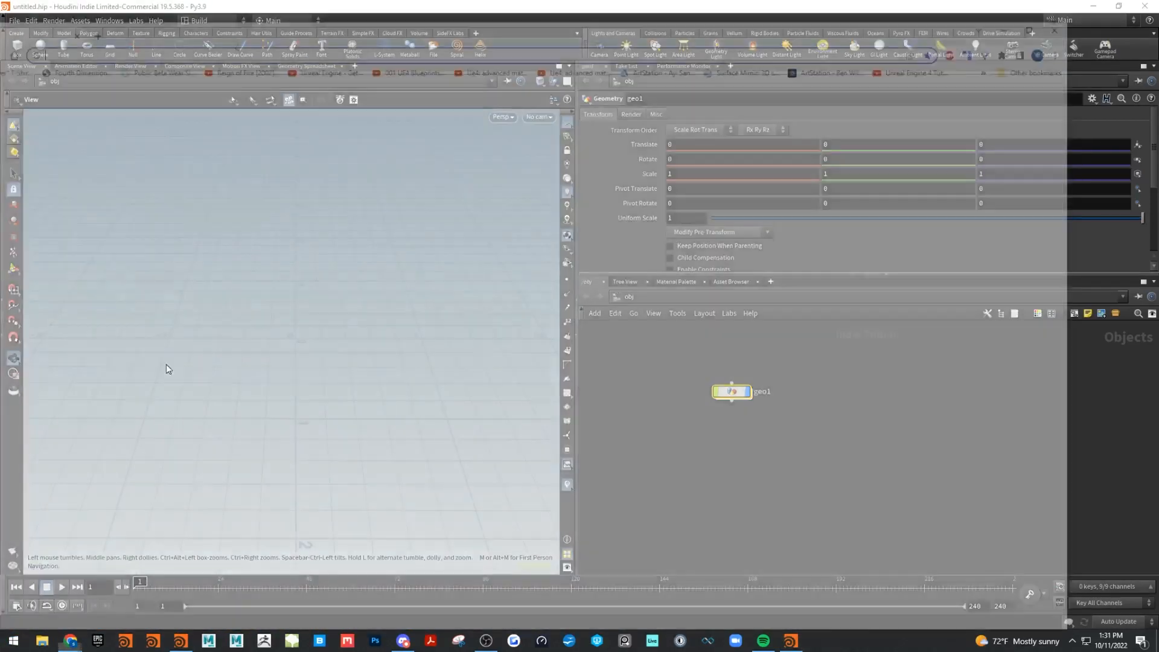
click(496, 49)
text(h)
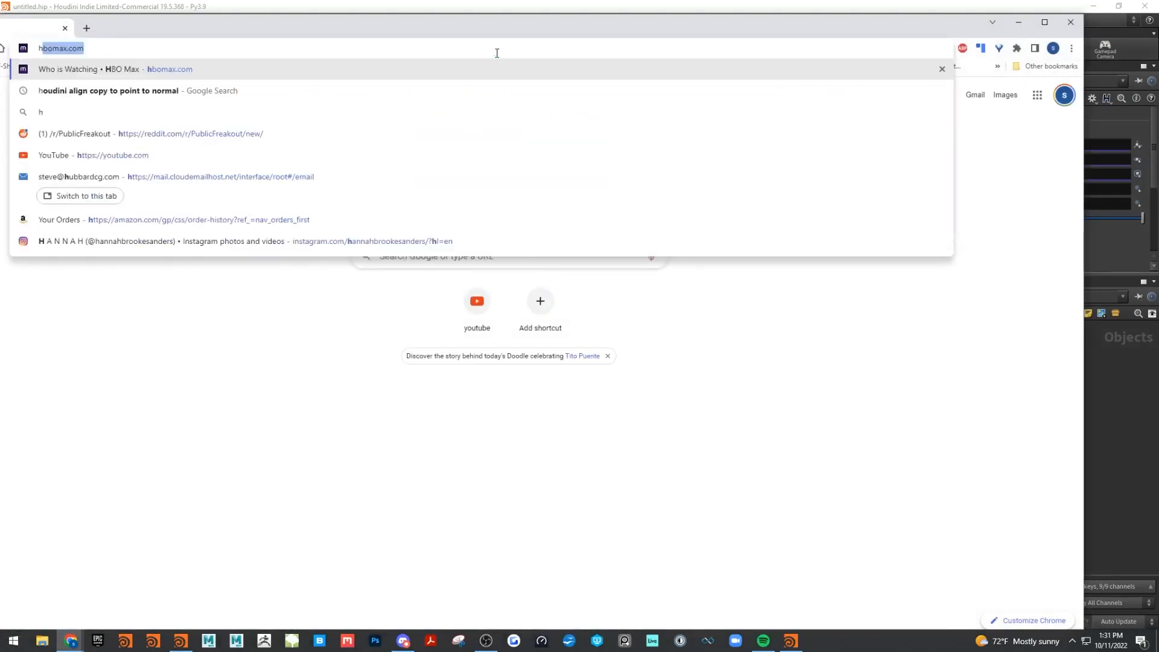
text(oudini growth)
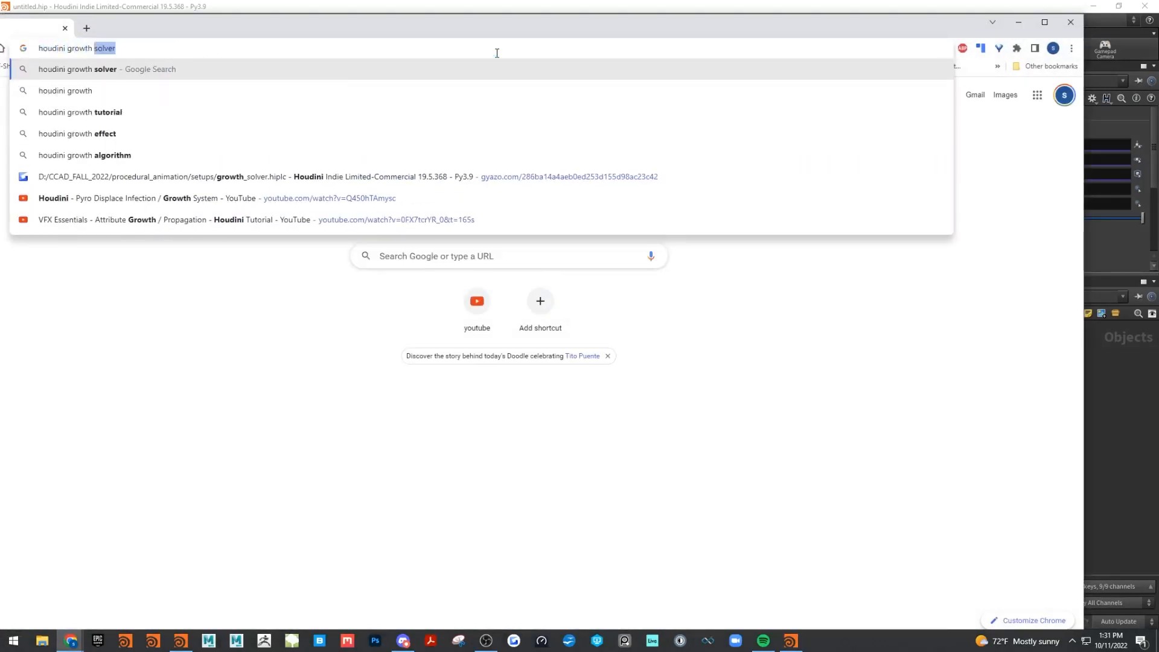
key(Return)
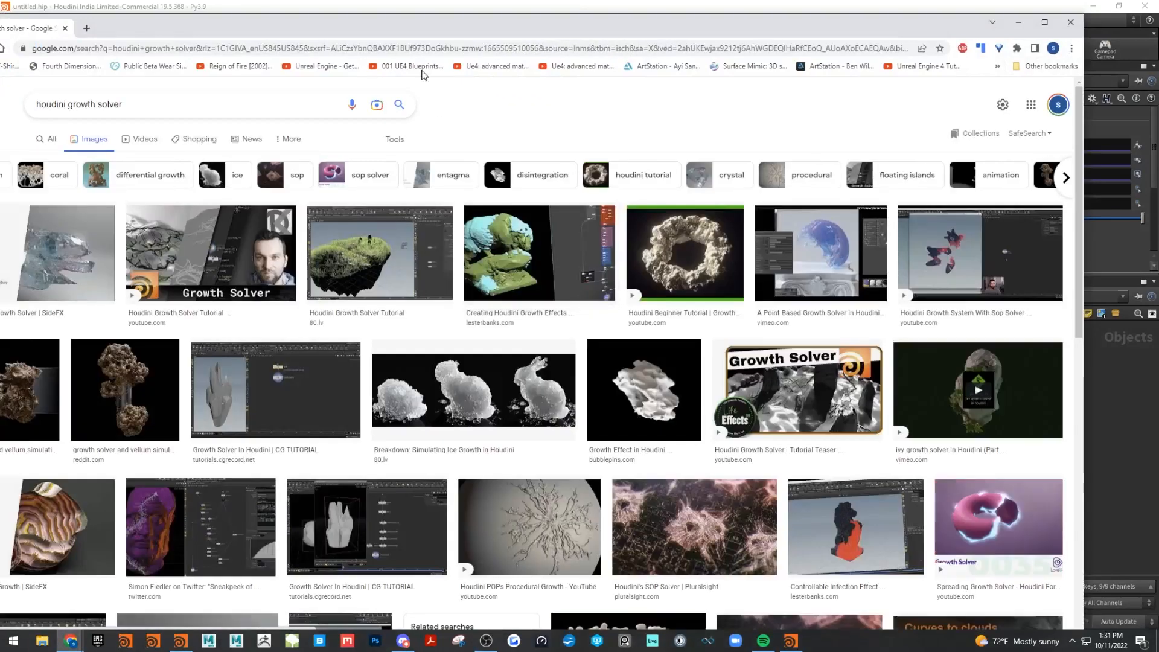
Preview the Lesterbanks growth effects image and the related Pyro Source Spread image, and close the browser to return to Houdini.
drag(371, 32, 445, 32)
click(565, 254)
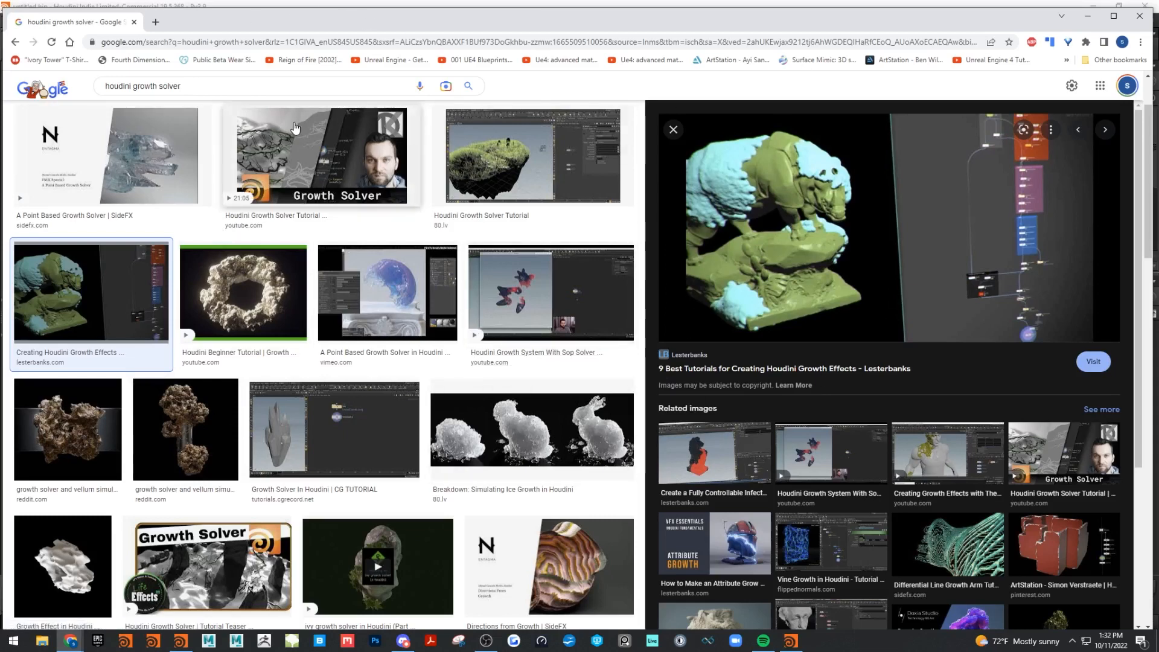
click(927, 456)
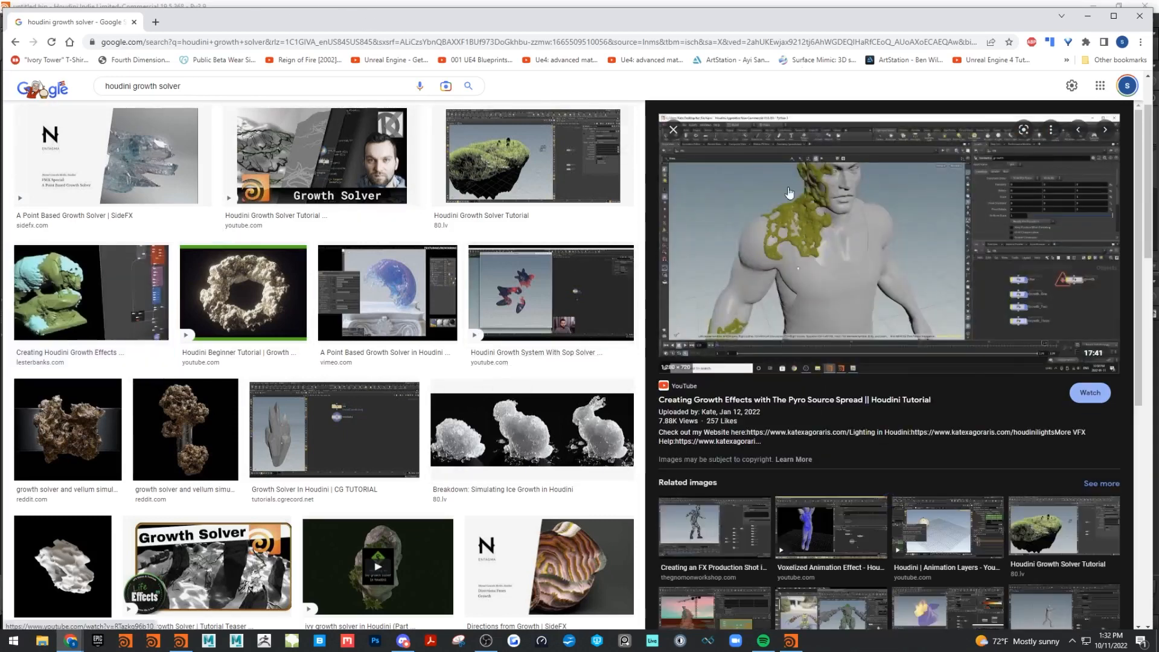
click(1137, 17)
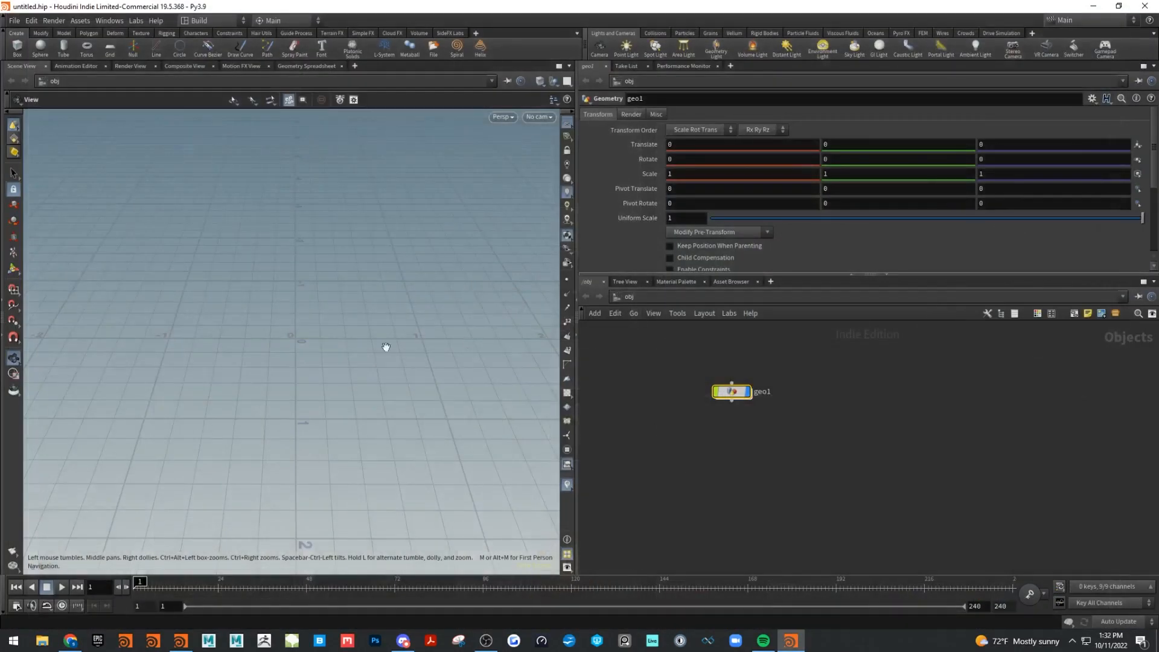
Reposition the geometry object in the network and rename it "growth".
drag(733, 391, 815, 391)
click(855, 388)
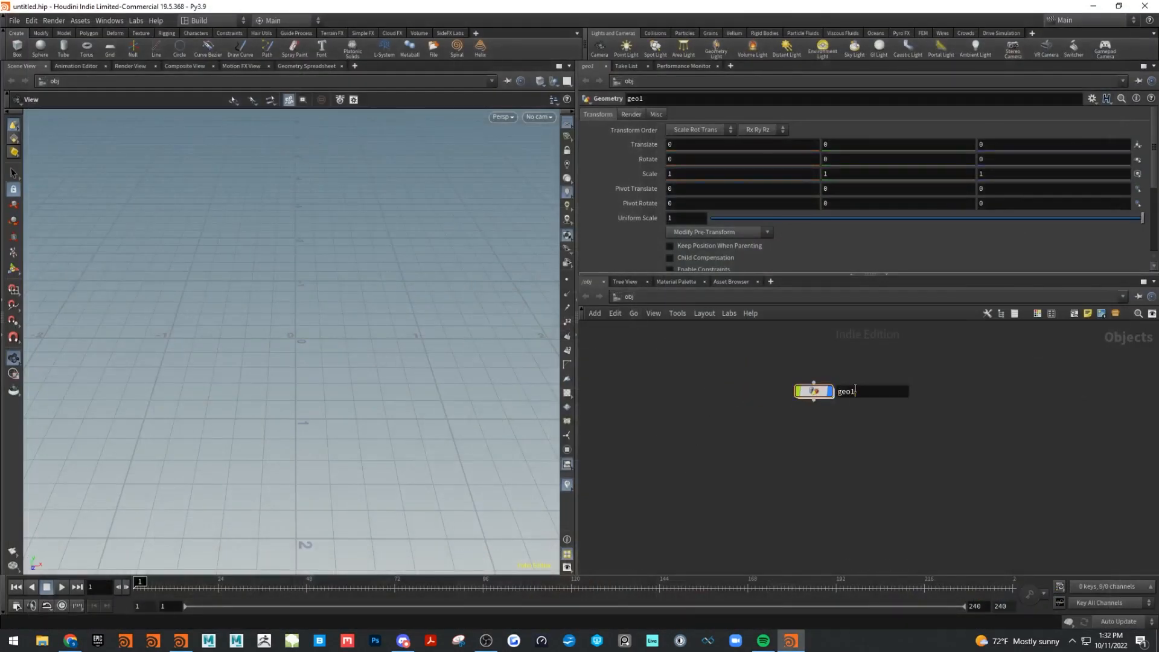
key(ctrl+a)
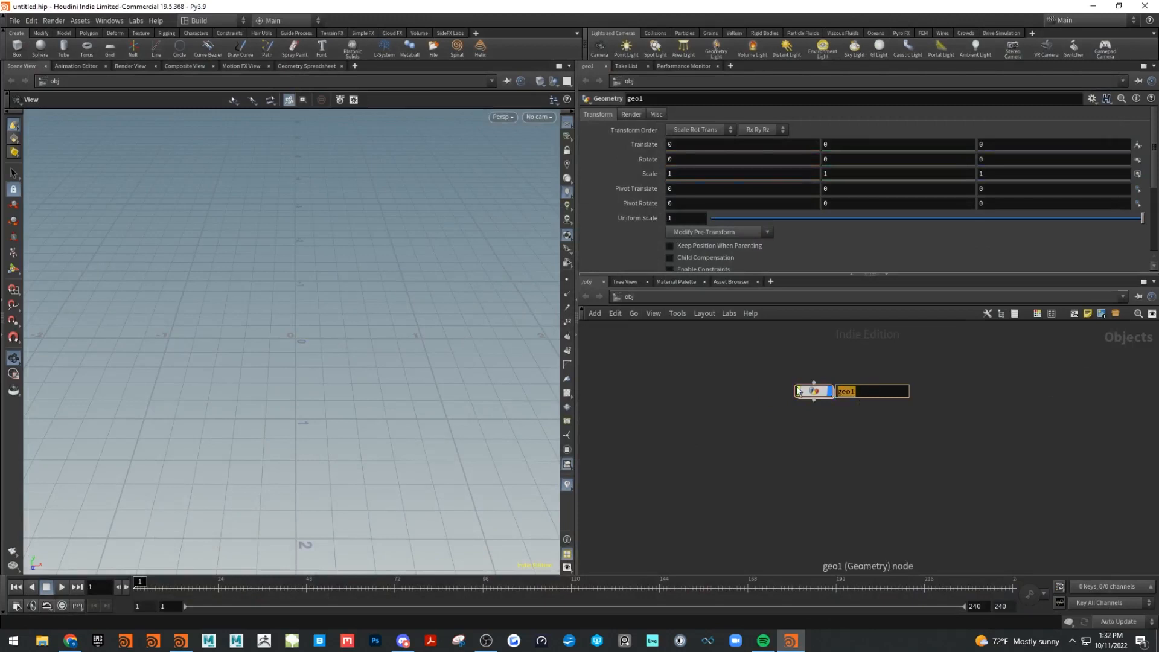
text(growth)
key(Return)
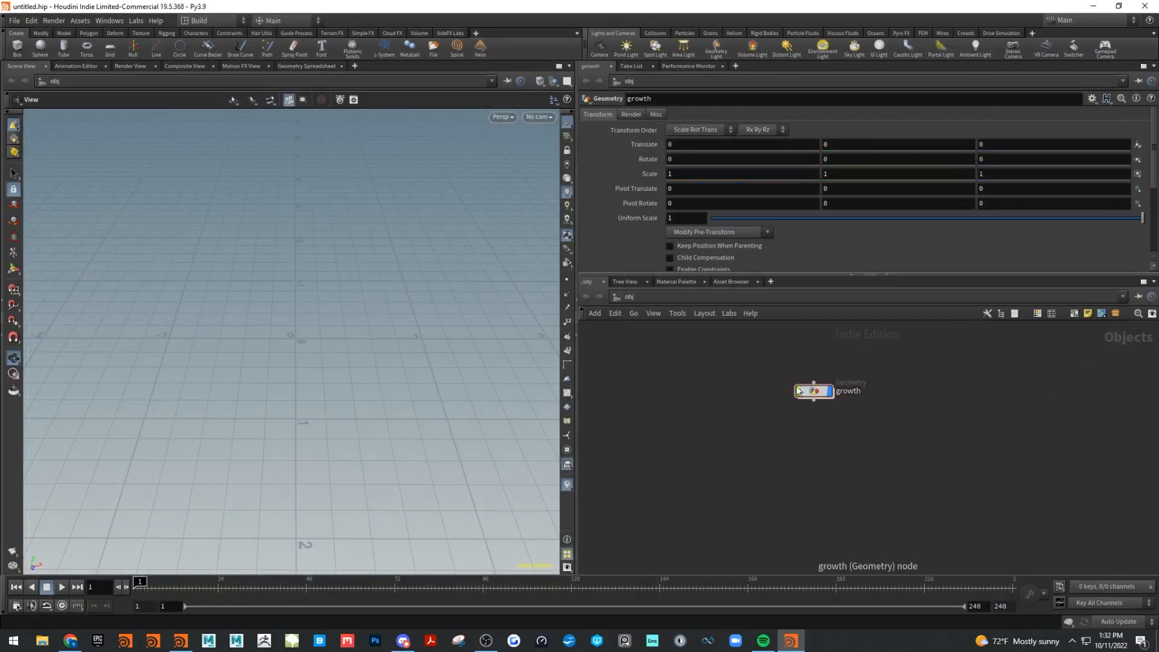
Go inside the growth object and add a Sphere node to its geometry network.
double_click(817, 392)
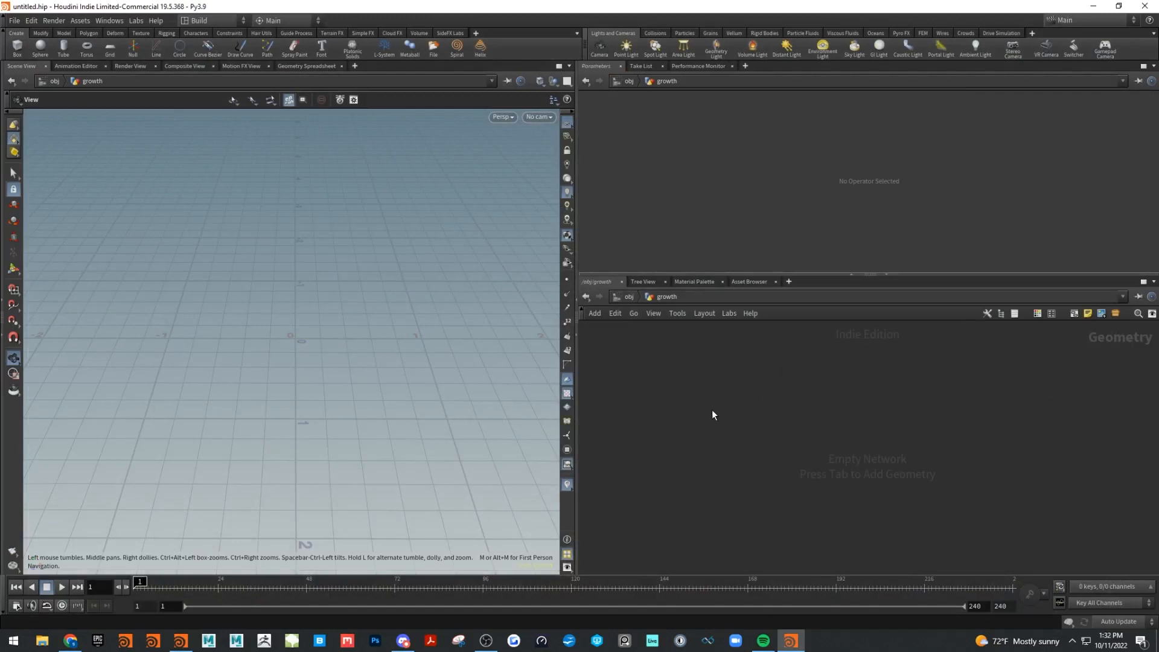
key(Tab)
mouse_move(778, 432)
text(sph)
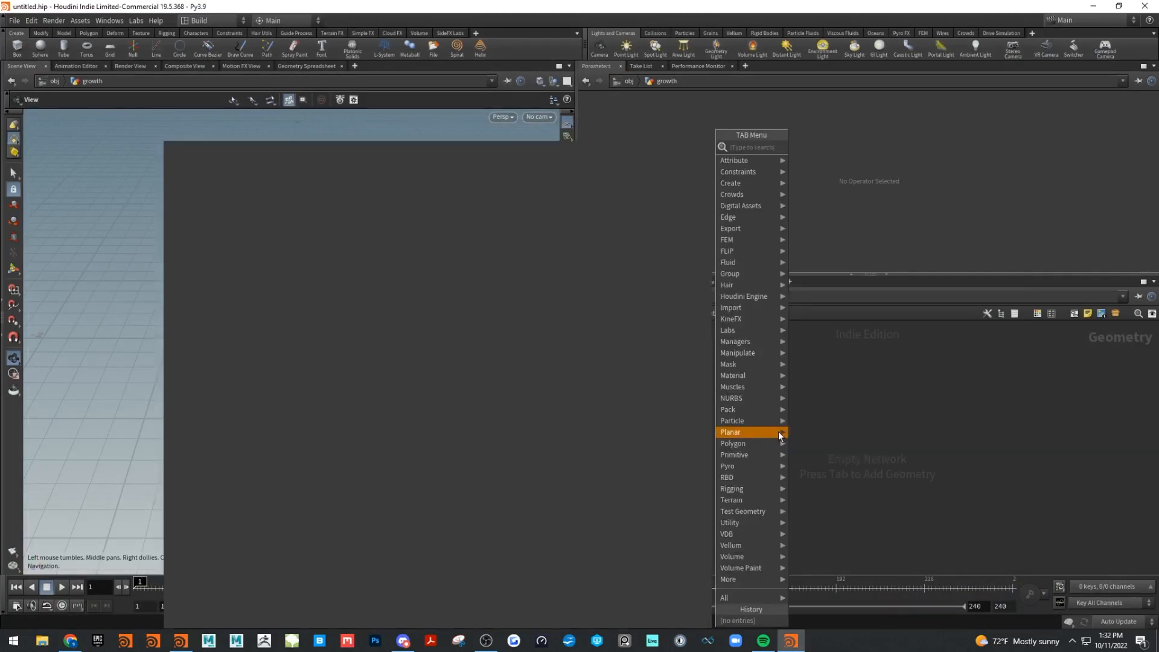
click(832, 146)
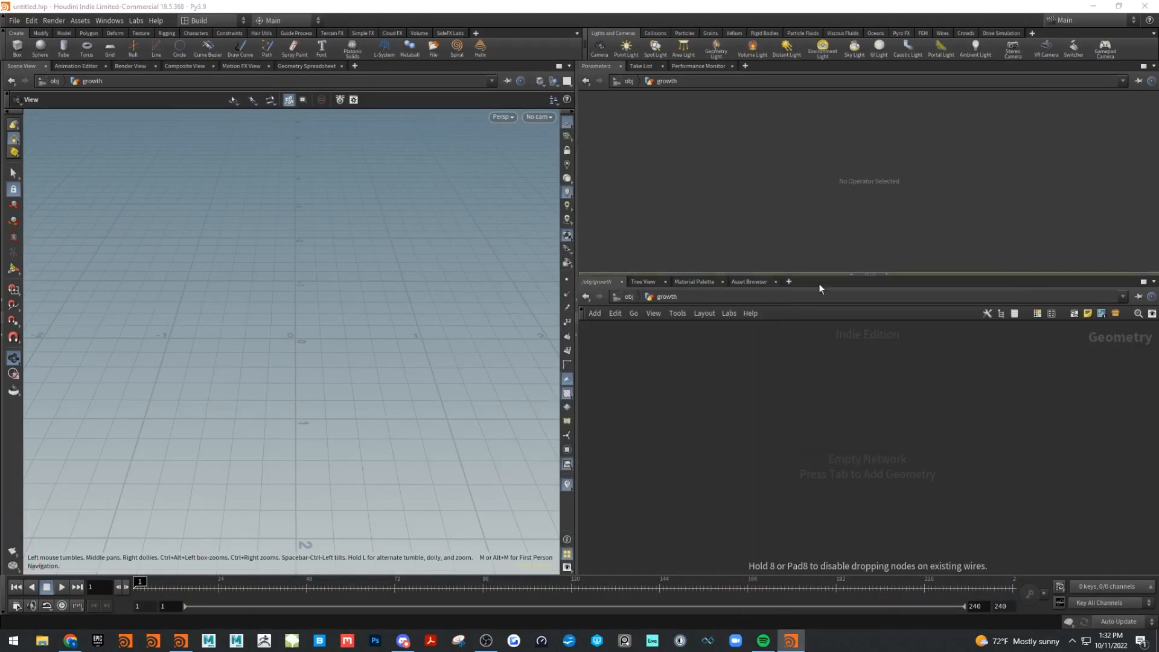
click(763, 391)
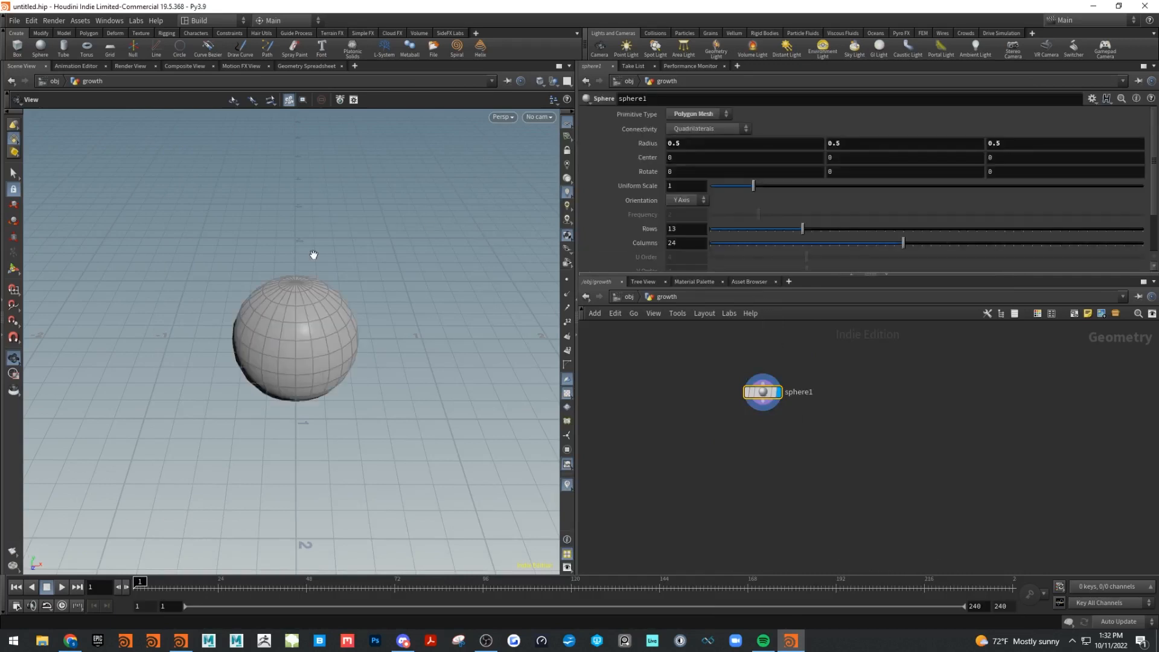
Change the sphere's primitive type to Polygon with a frequency of 10, and move its node slightly up in the network.
click(705, 115)
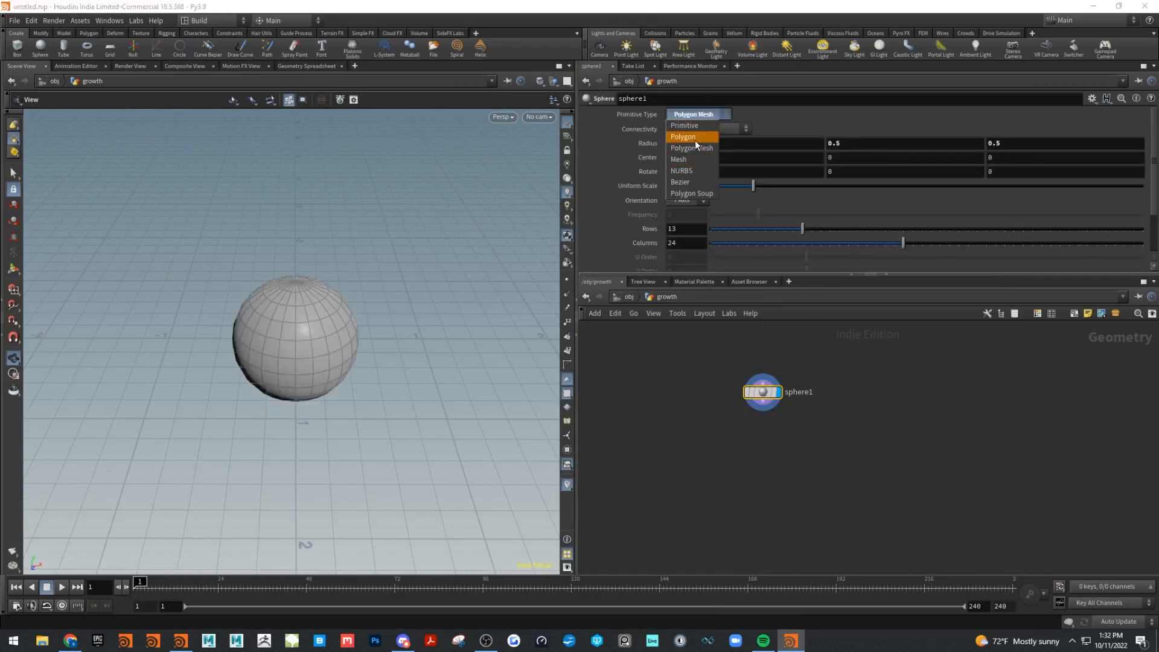
click(694, 140)
drag(749, 215, 1142, 215)
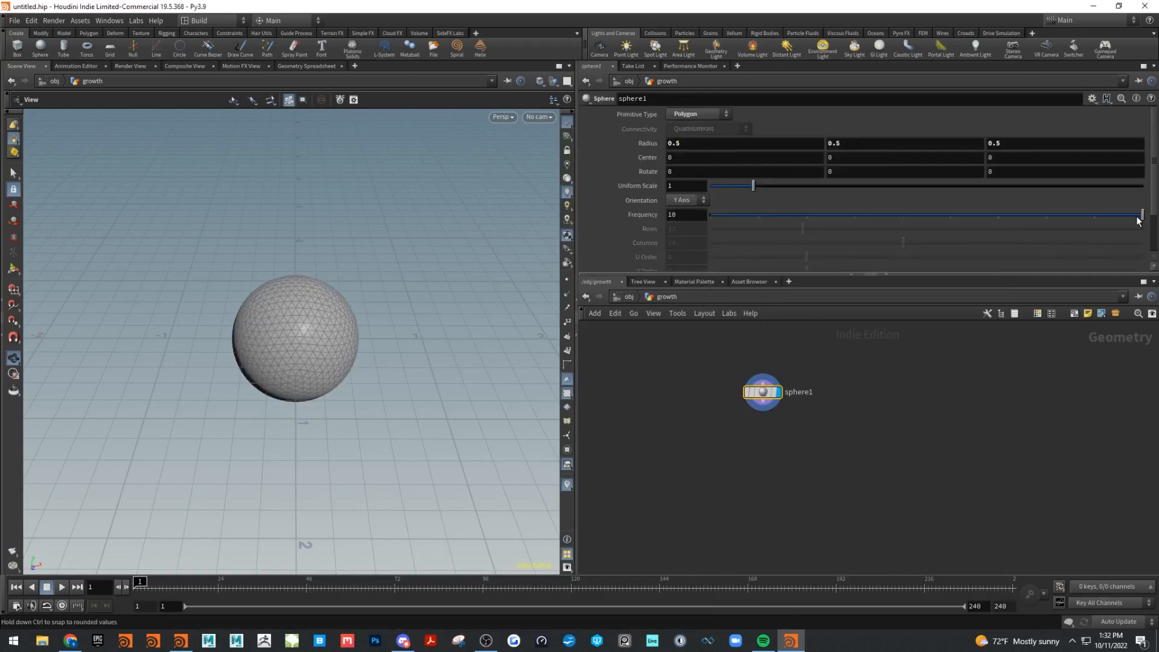
middle_drag(383, 313, 373, 282)
drag(372, 282, 356, 341)
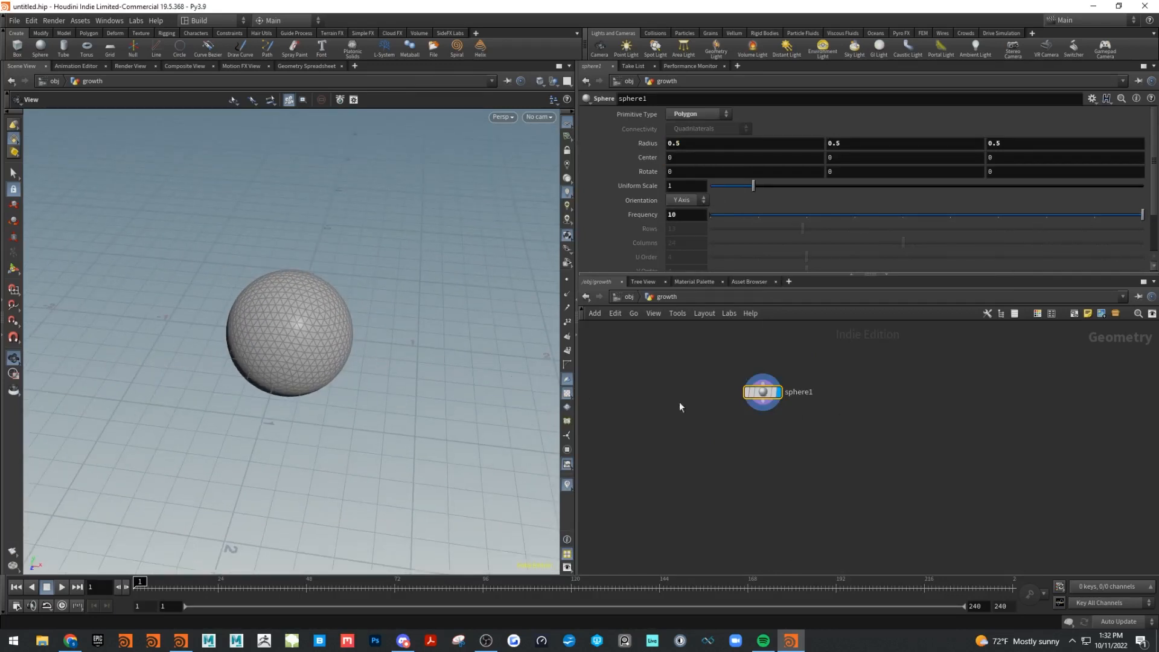
drag(758, 393, 774, 371)
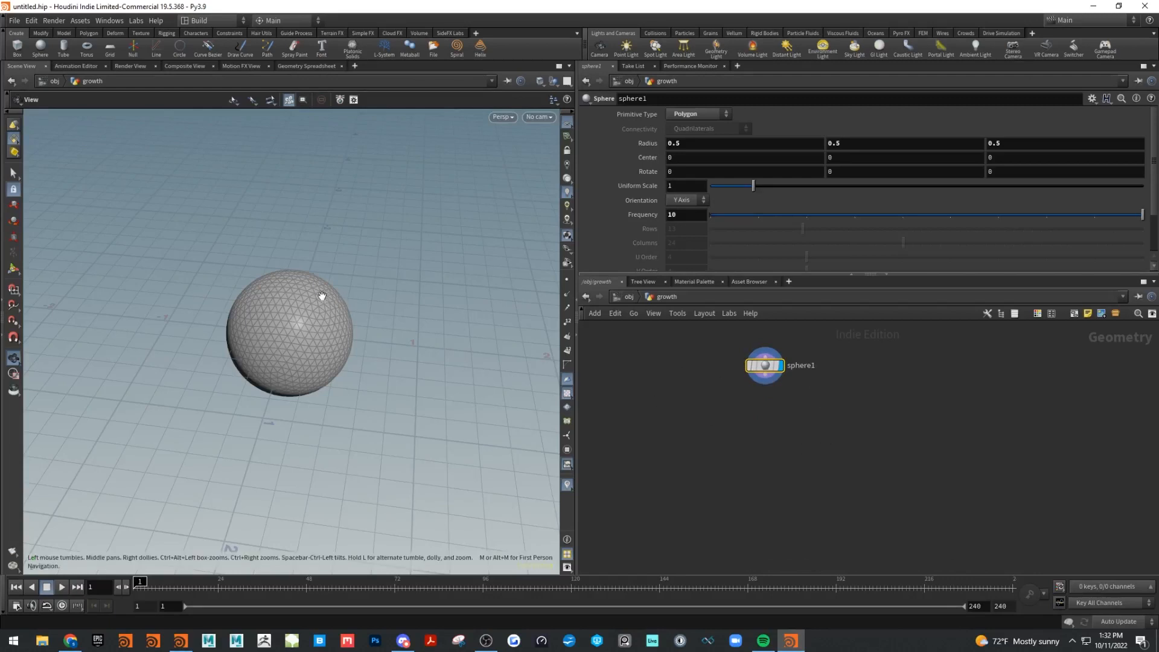
Try sphere frequencies of 100 and 50 to compare the mesh density.
right_drag(322, 296, 372, 333)
drag(373, 334, 372, 361)
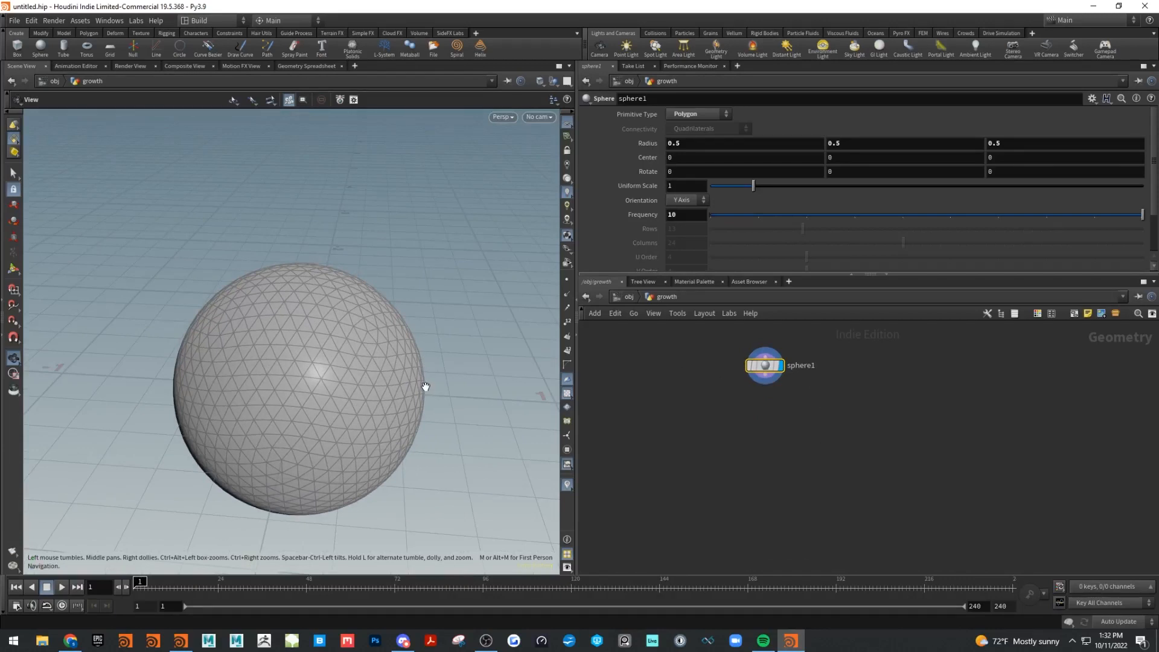
right_drag(372, 296, 398, 310)
middle_drag(399, 310, 418, 283)
click(700, 220)
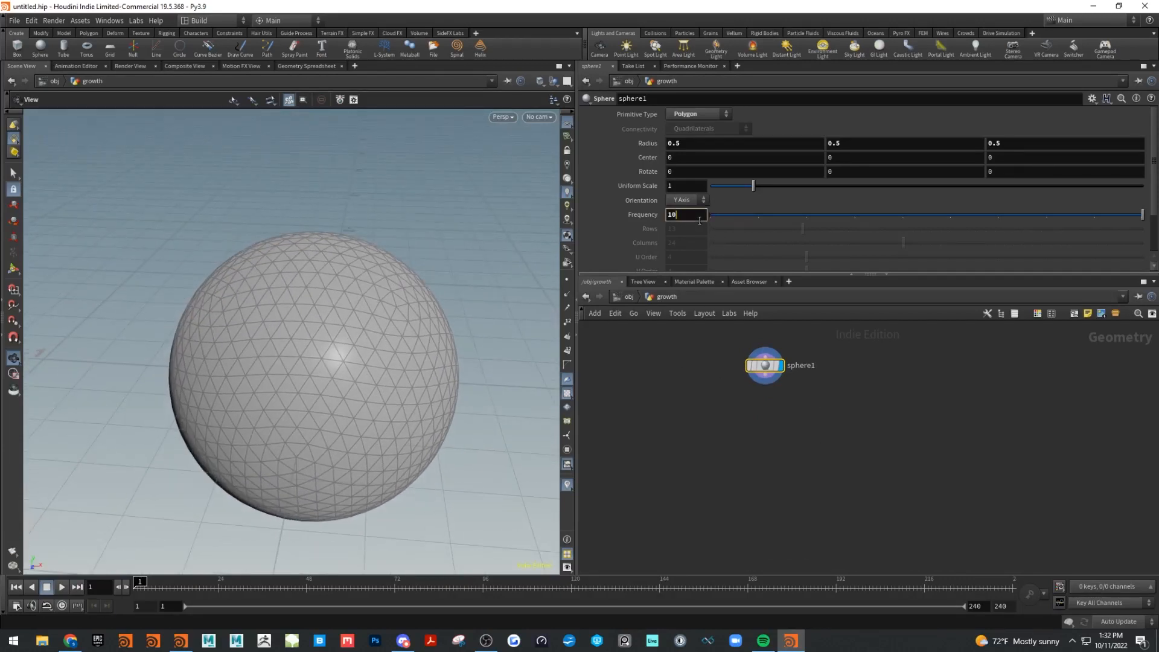
text(0)
key(Return)
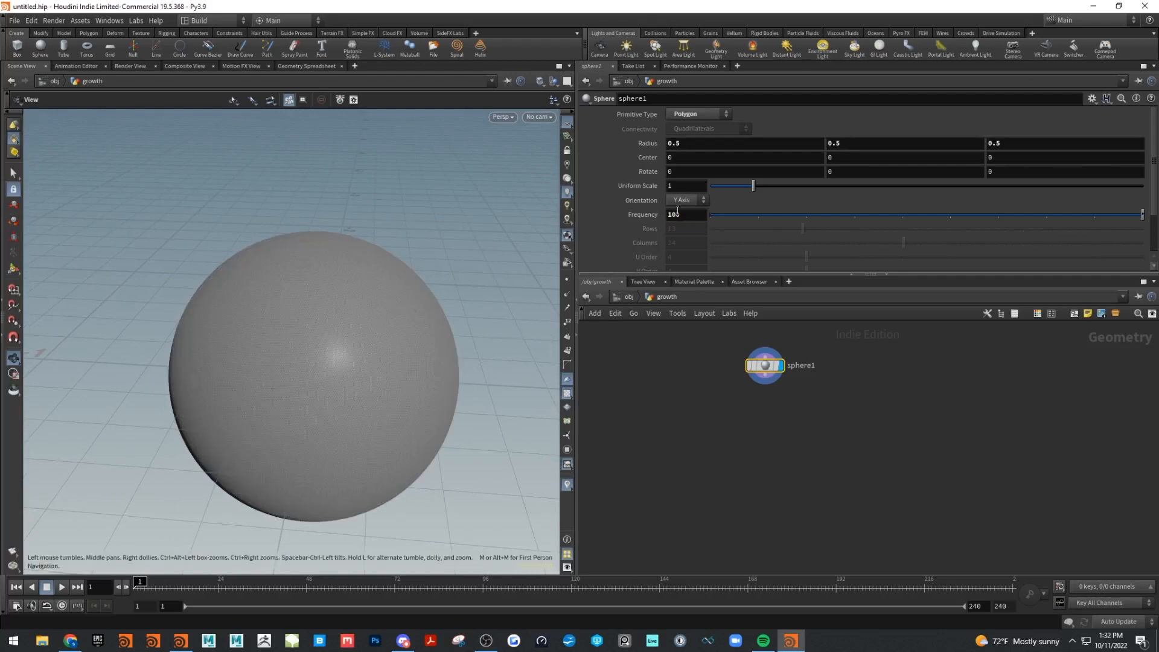
double_click(677, 214)
text(50)
key(Return)
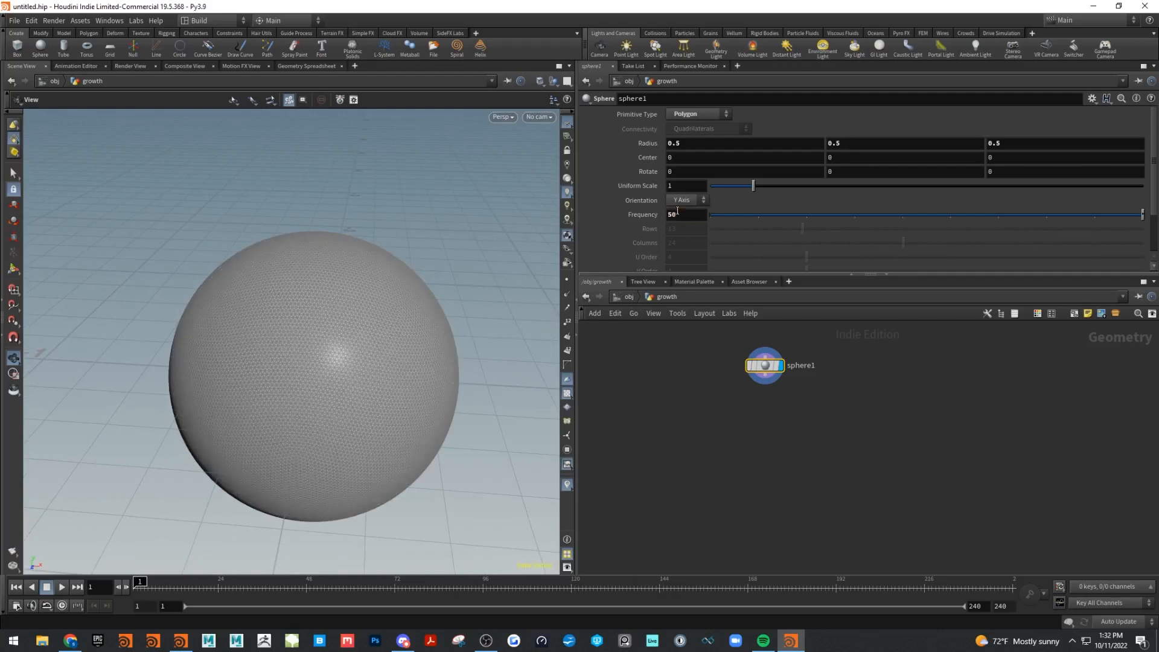
Set the sphere's frequency to 25.
double_click(690, 214)
key(Return)
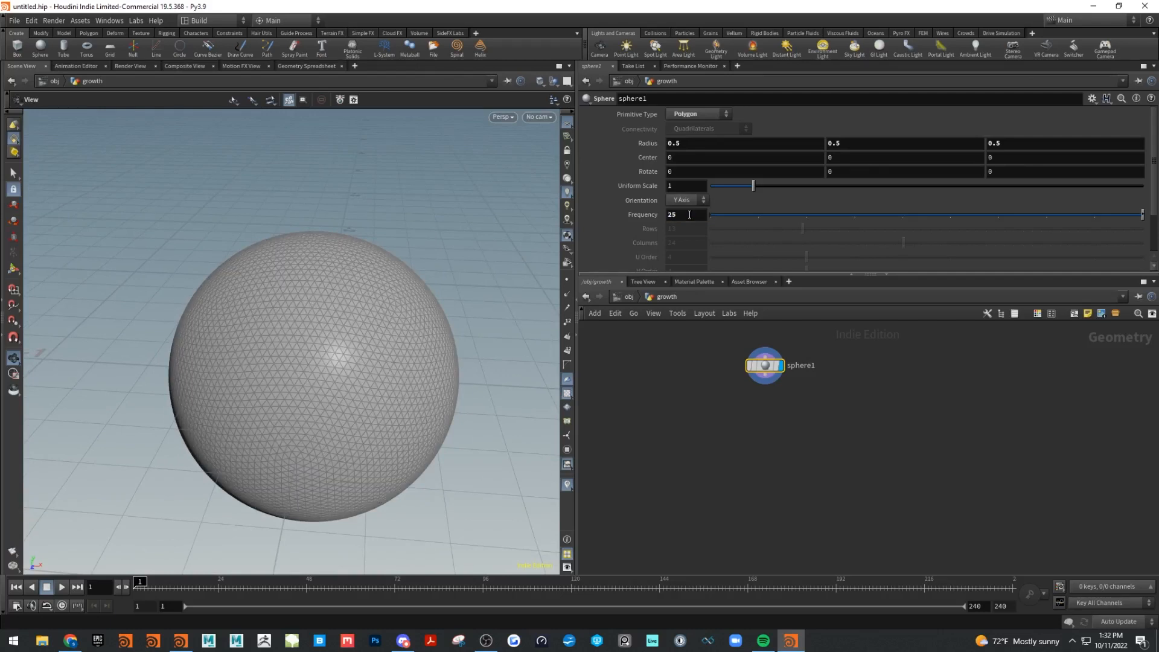
scroll(377, 284, up, 3)
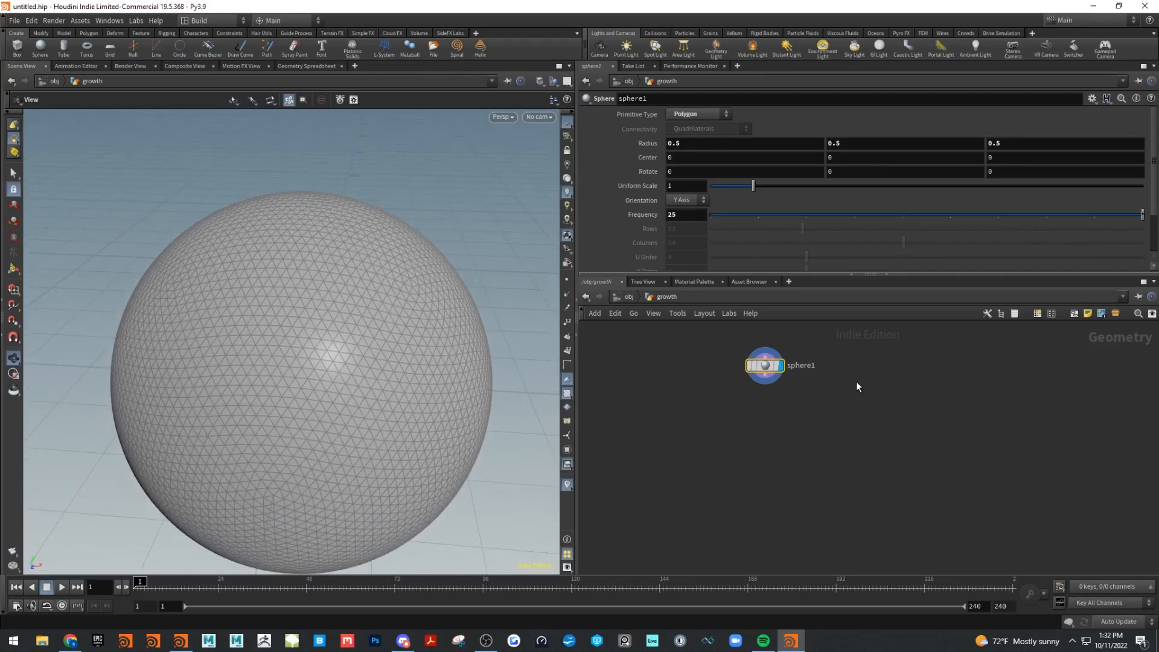
Add a Box node beside the sphere node in the growth network.
key(Tab)
text(bo)
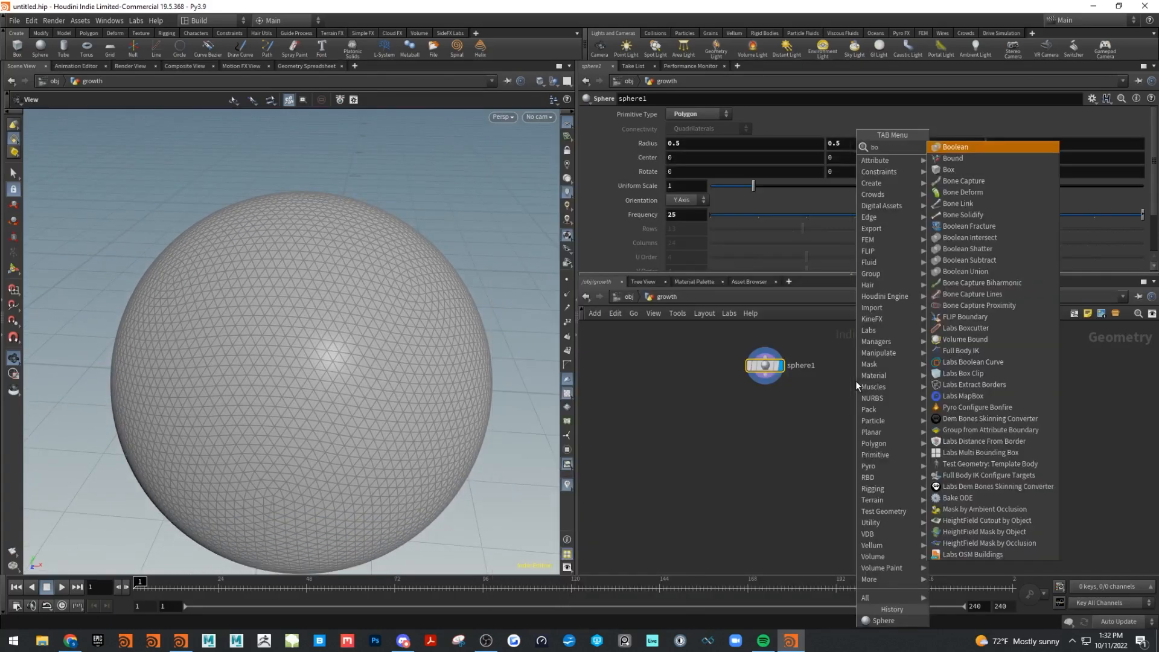
click(949, 169)
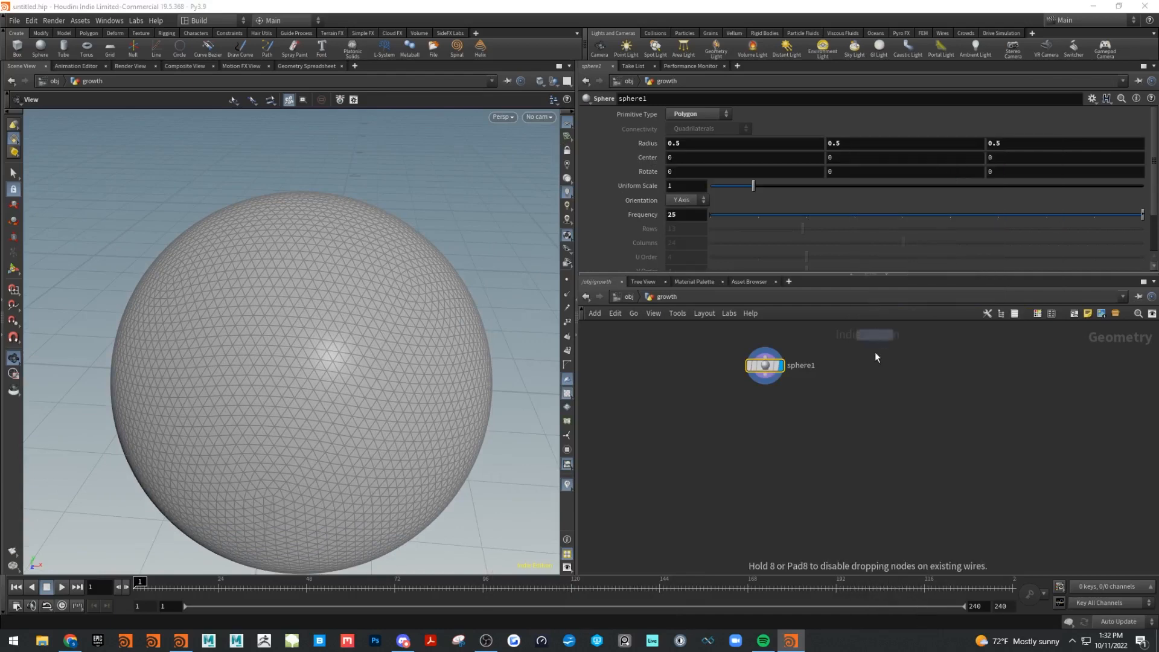
click(921, 371)
drag(922, 372, 912, 368)
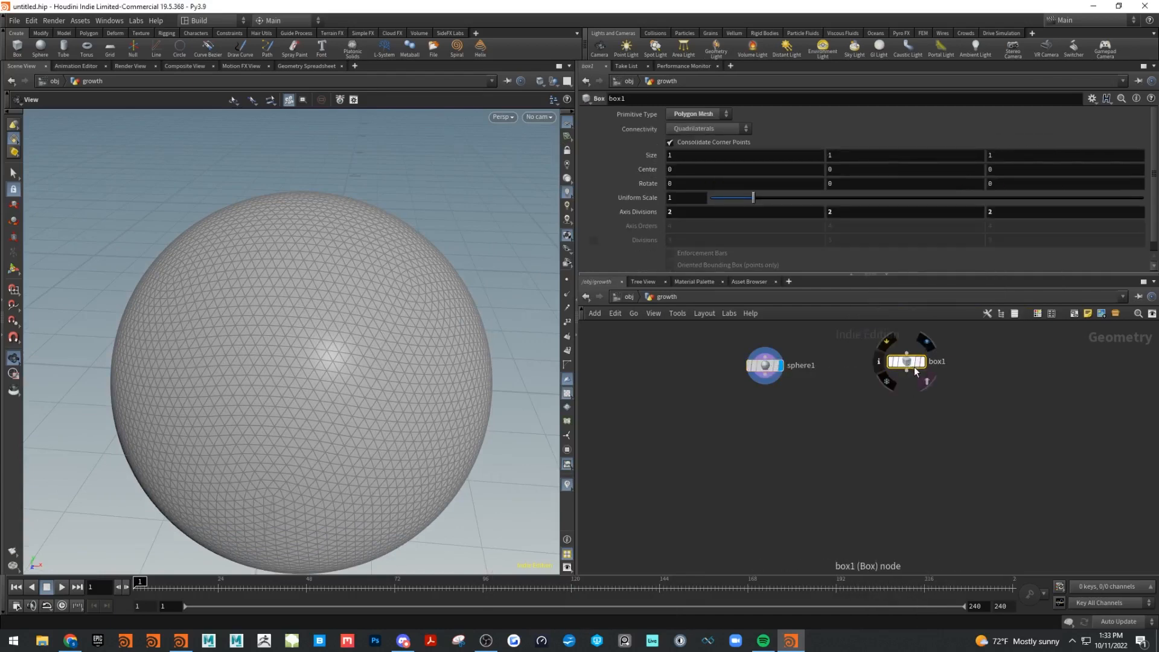
Append a Transform node to the box's output.
key(Tab)
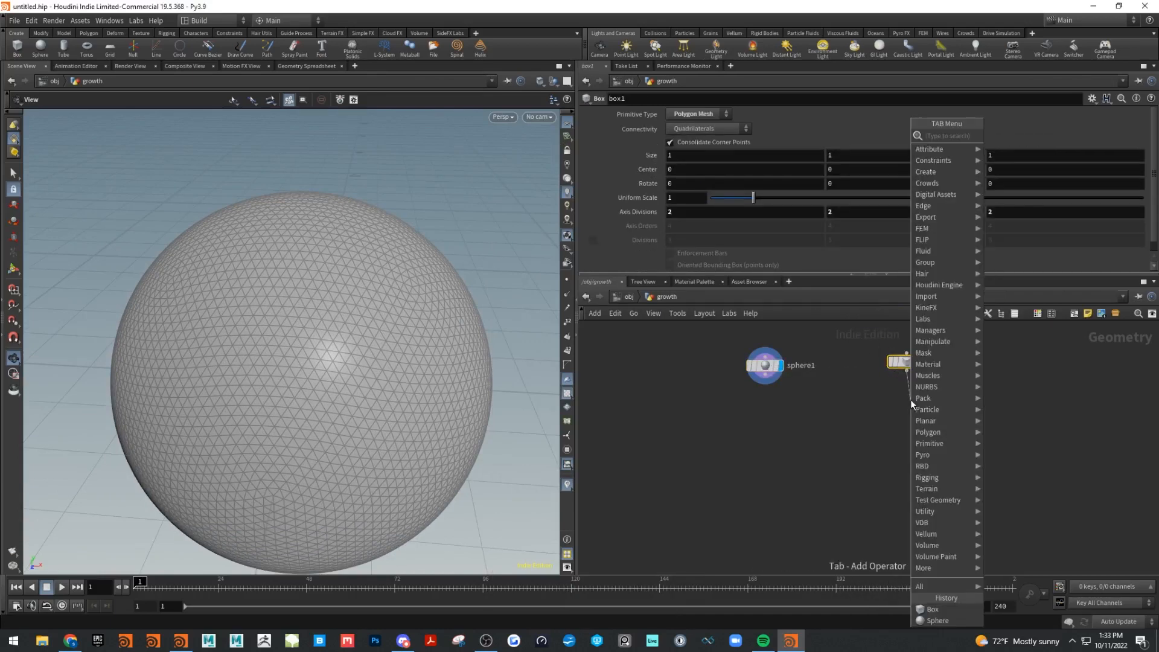
text(t)
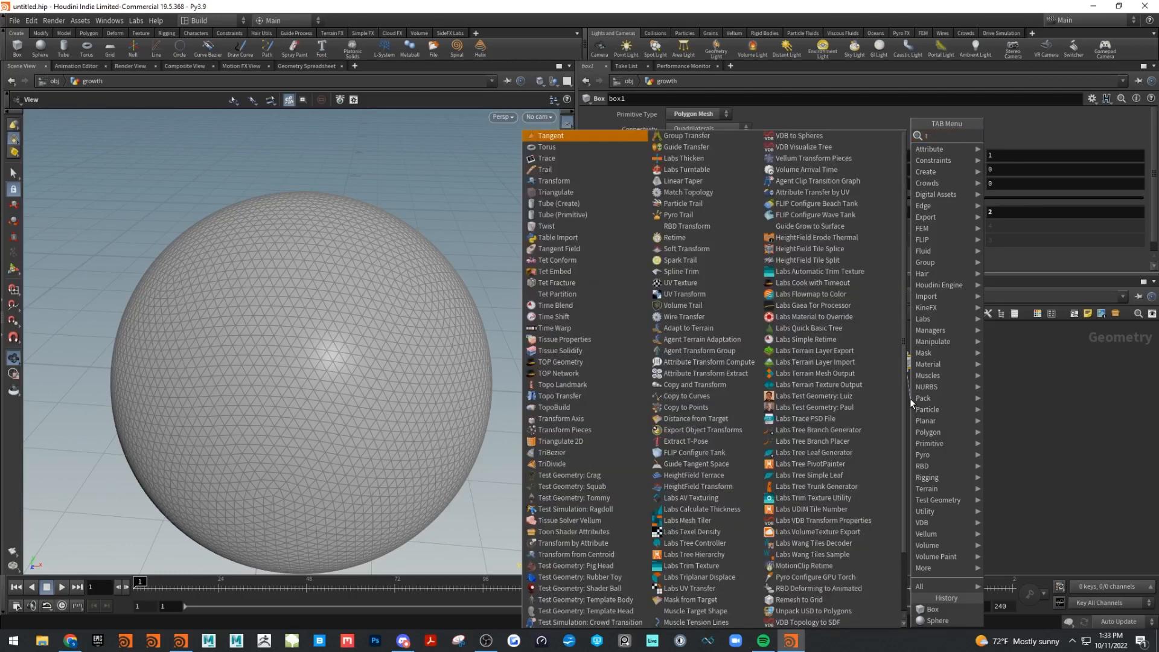
text(r)
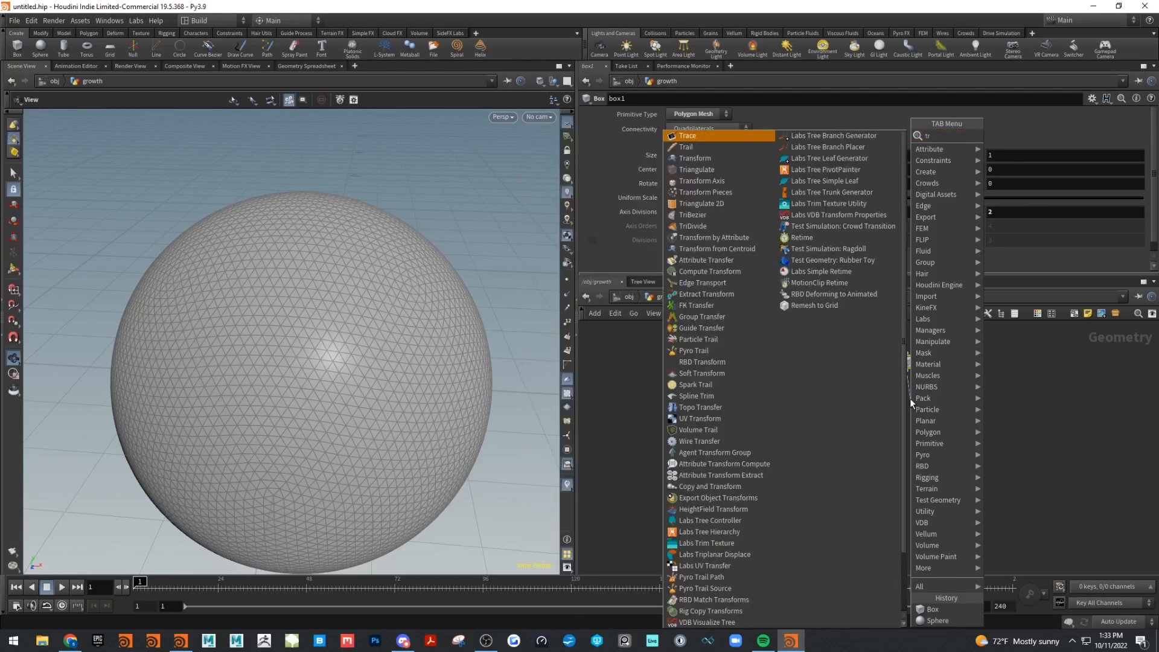
click(730, 159)
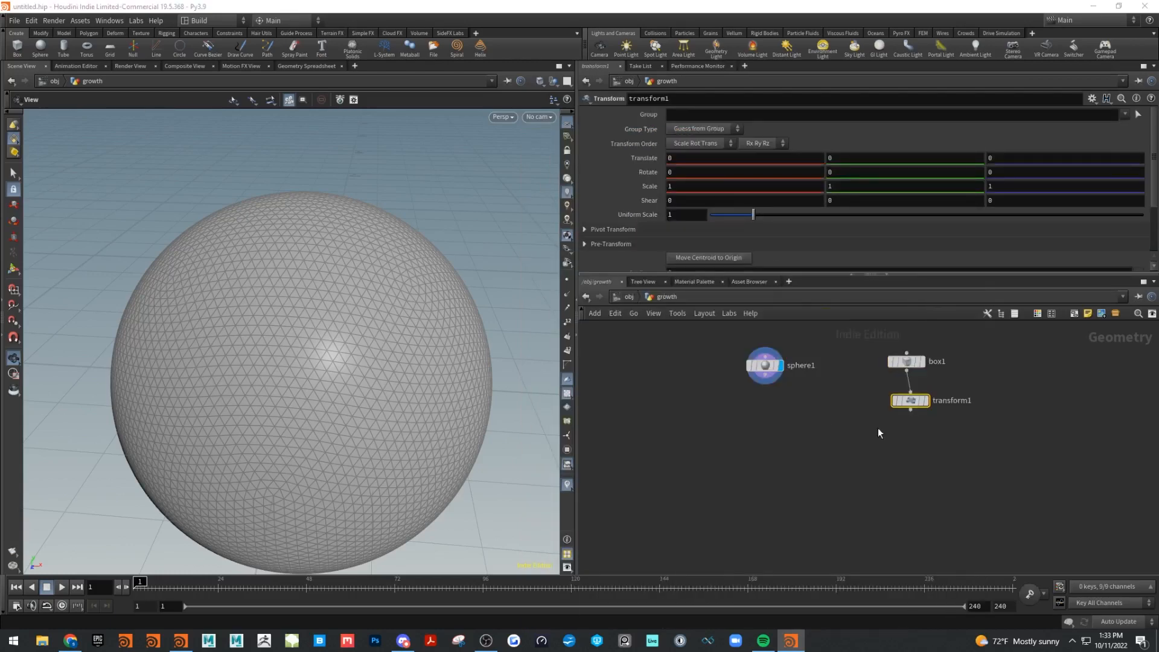
Display the transform node's result and shrink the box to a uniform scale of 0.21.
click(905, 403)
scroll(452, 394, down, 5)
middle_drag(365, 401, 293, 360)
click(923, 401)
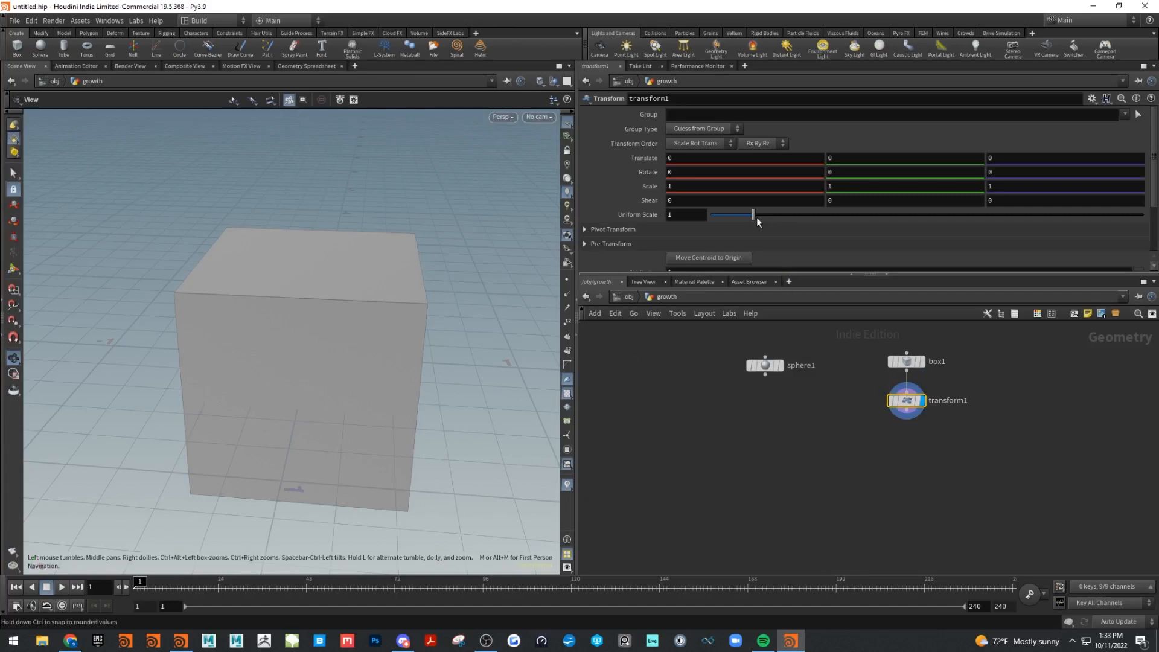
drag(754, 215, 719, 226)
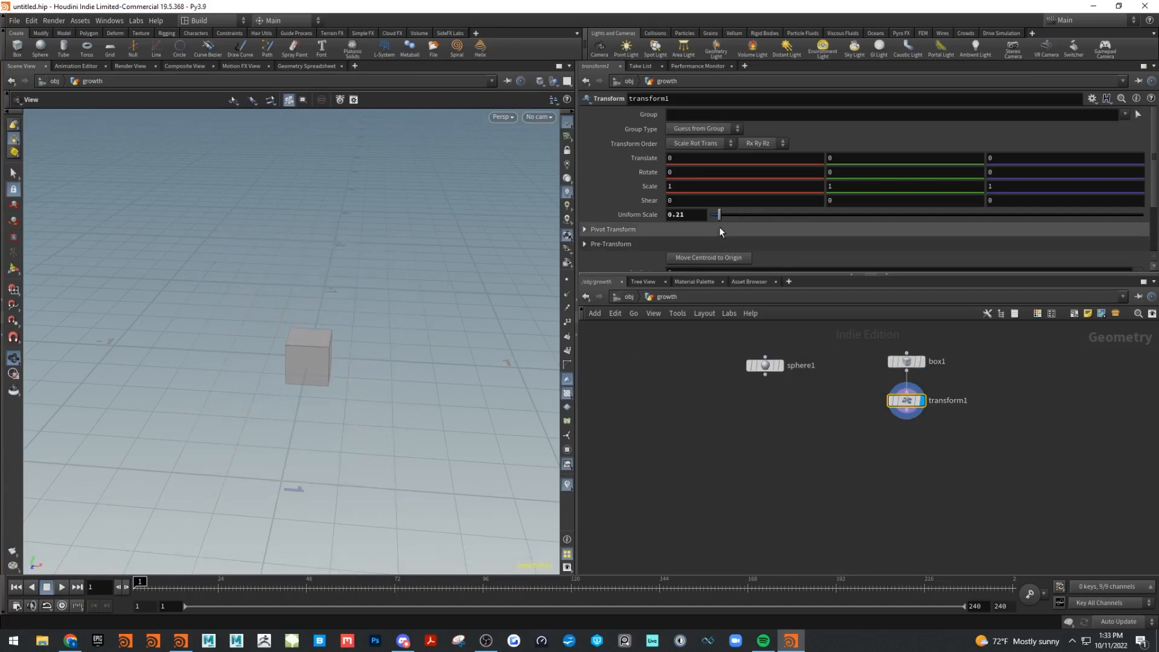
Show the sphere as a template around the box and set the transform's uniform scale to 0.1.
click(778, 366)
scroll(292, 401, up, 3)
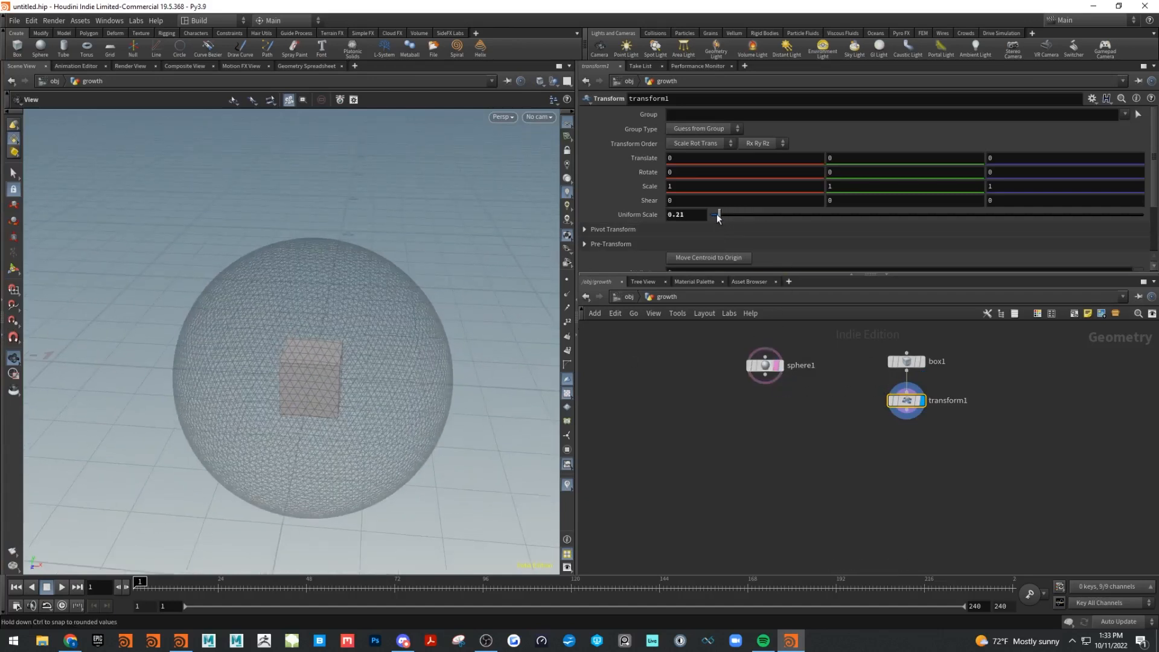
drag(718, 217, 715, 218)
scroll(421, 388, up, 3)
key(Return)
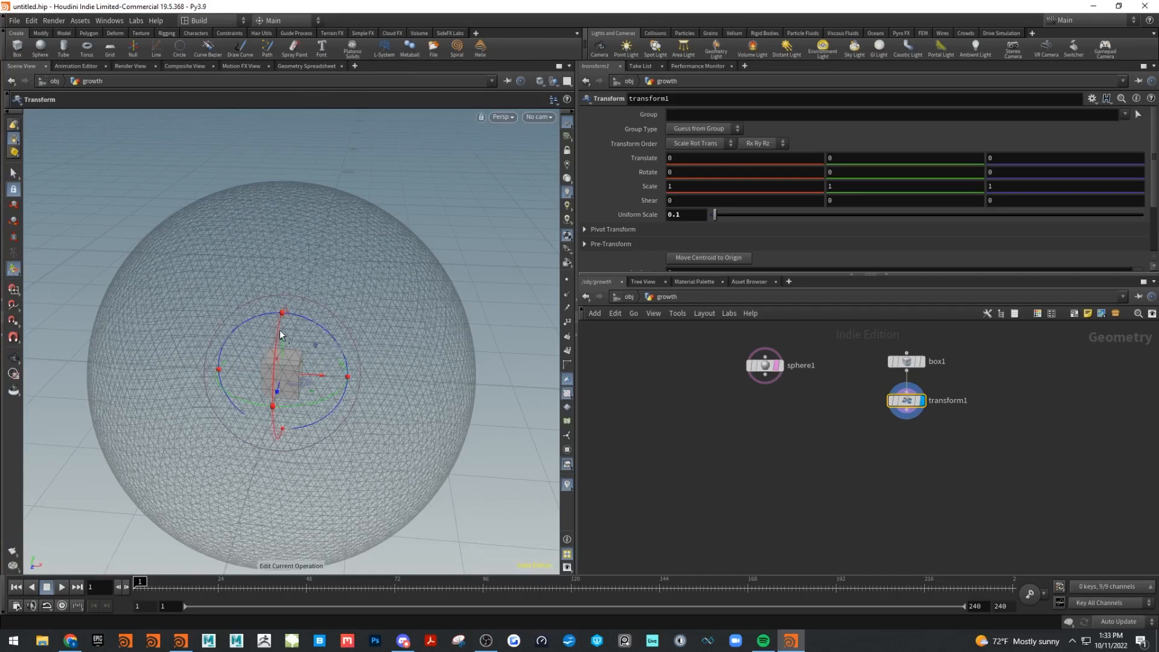
Move the small box onto the sphere's upper surface, to about 0.24 in X and 0.433 in Y.
drag(280, 342, 425, 163)
key(Escape)
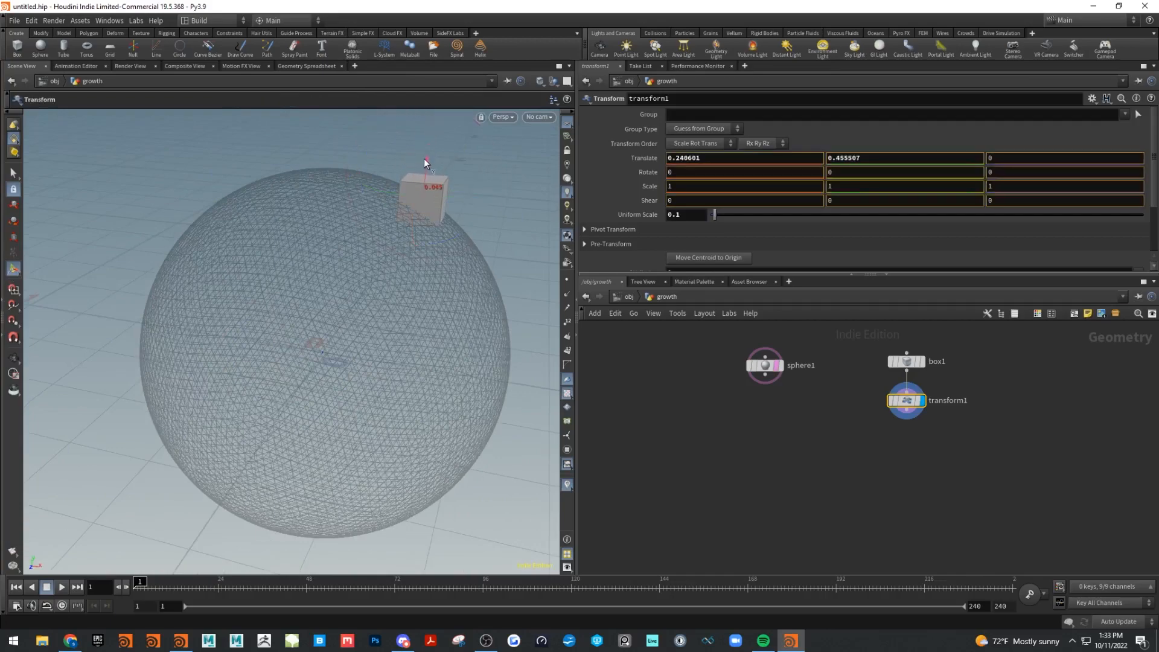
alt+drag(405, 208, 414, 262)
alt+middle_drag(414, 262, 302, 356)
Rotate the box about -29.25 degrees around Z so it follows the sphere's surface.
key(r)
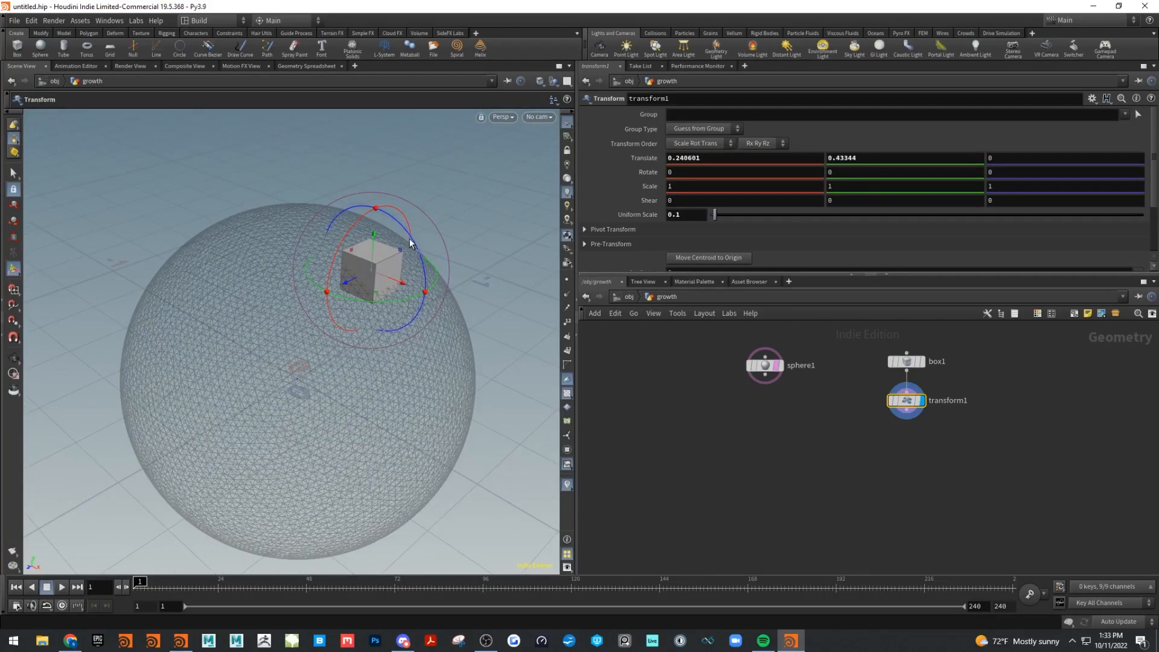
drag(409, 239, 412, 270)
alt+drag(390, 309, 417, 275)
alt+middle_drag(302, 404, 395, 322)
alt+right_drag(412, 443, 395, 393)
alt+middle_drag(394, 394, 407, 357)
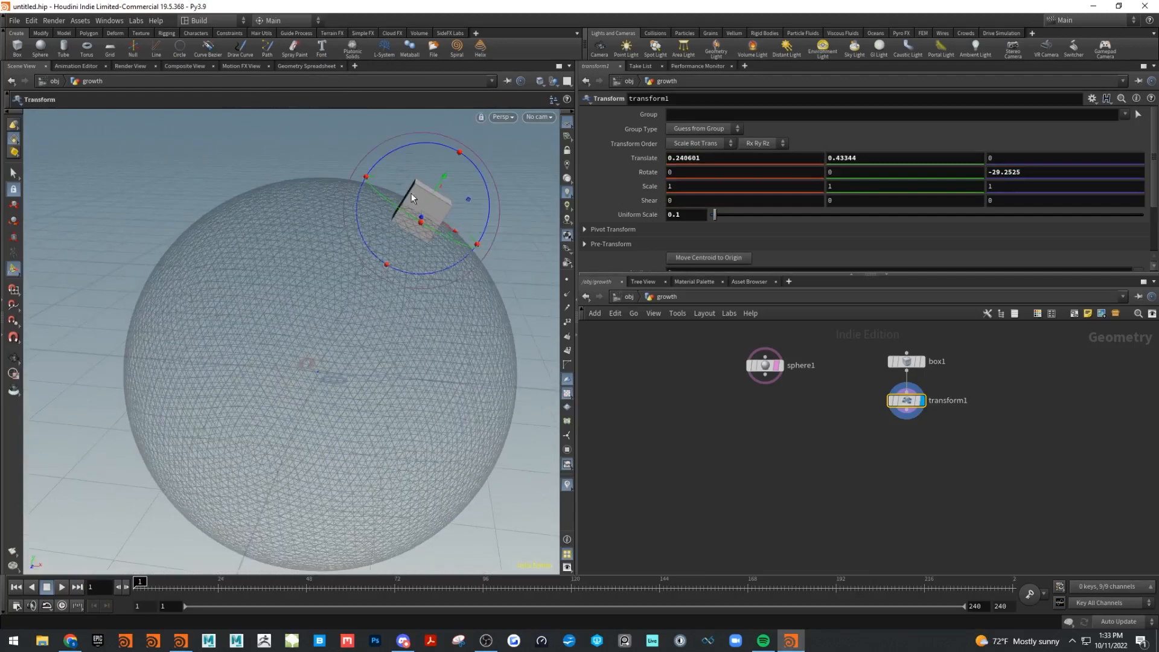
click(14, 173)
alt+right_drag(375, 401, 365, 377)
alt+middle_drag(364, 377, 374, 351)
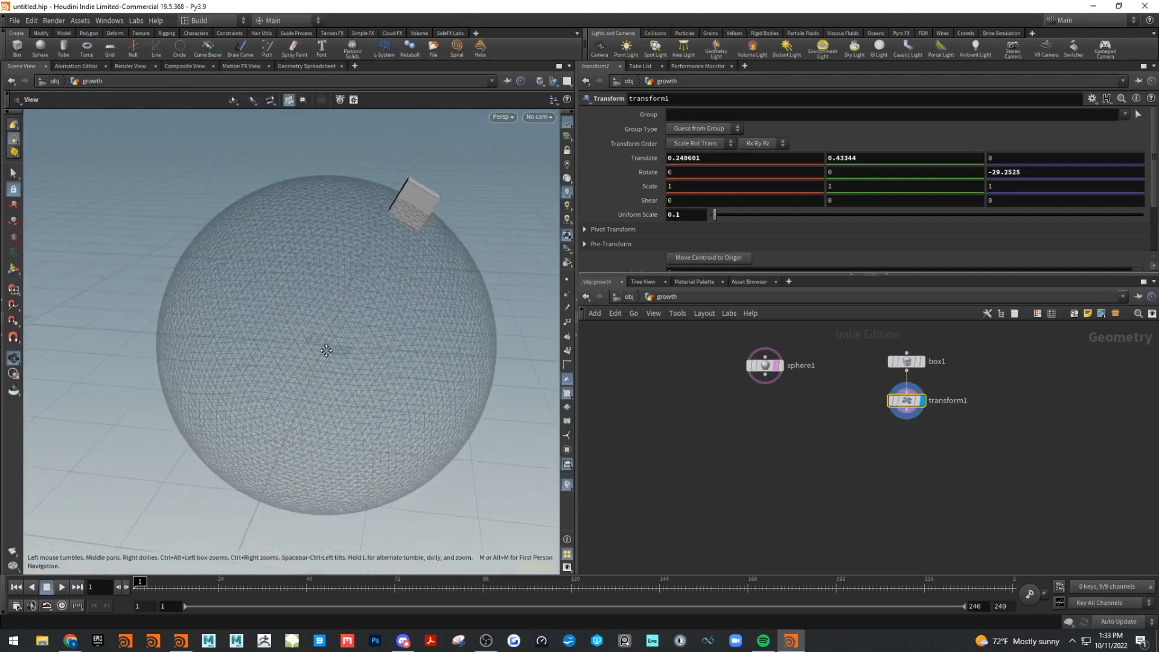
Add a Group Create node below the two branches and wire the transform into its second input.
click(871, 484)
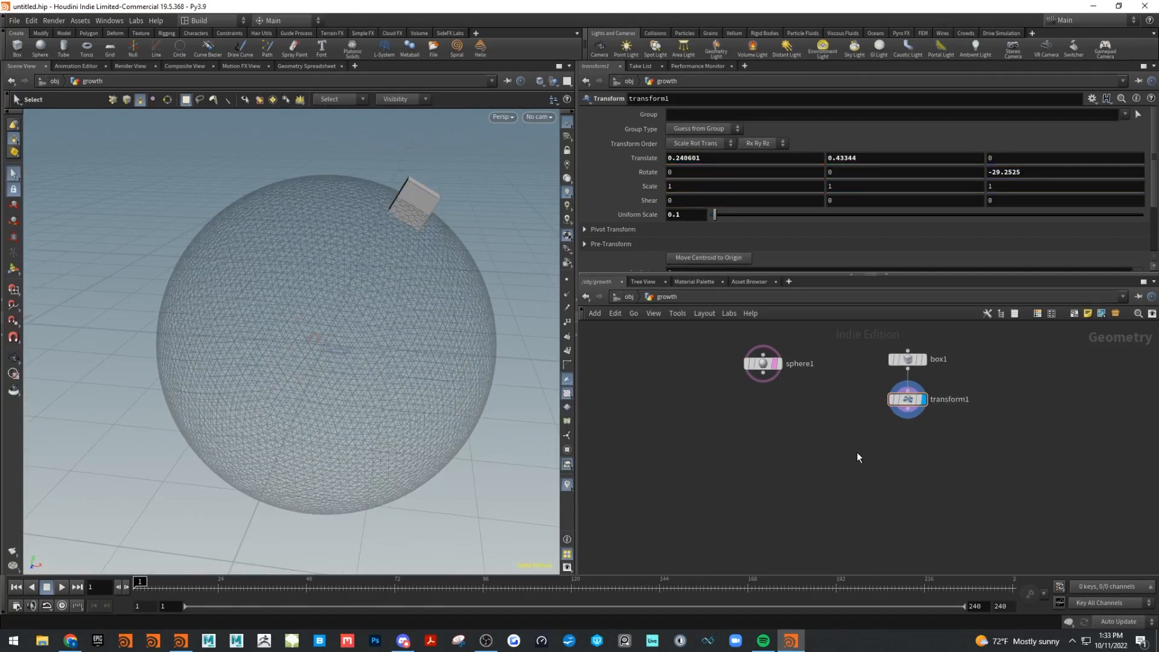
key(Tab)
text(group)
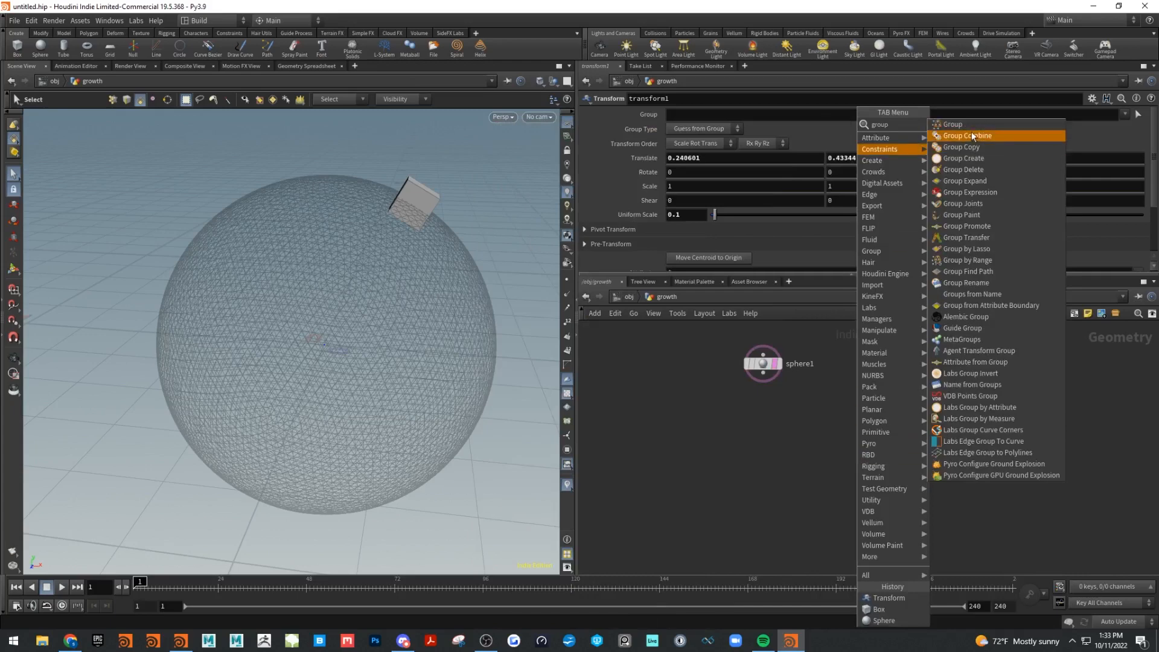
click(973, 158)
drag(832, 451, 840, 488)
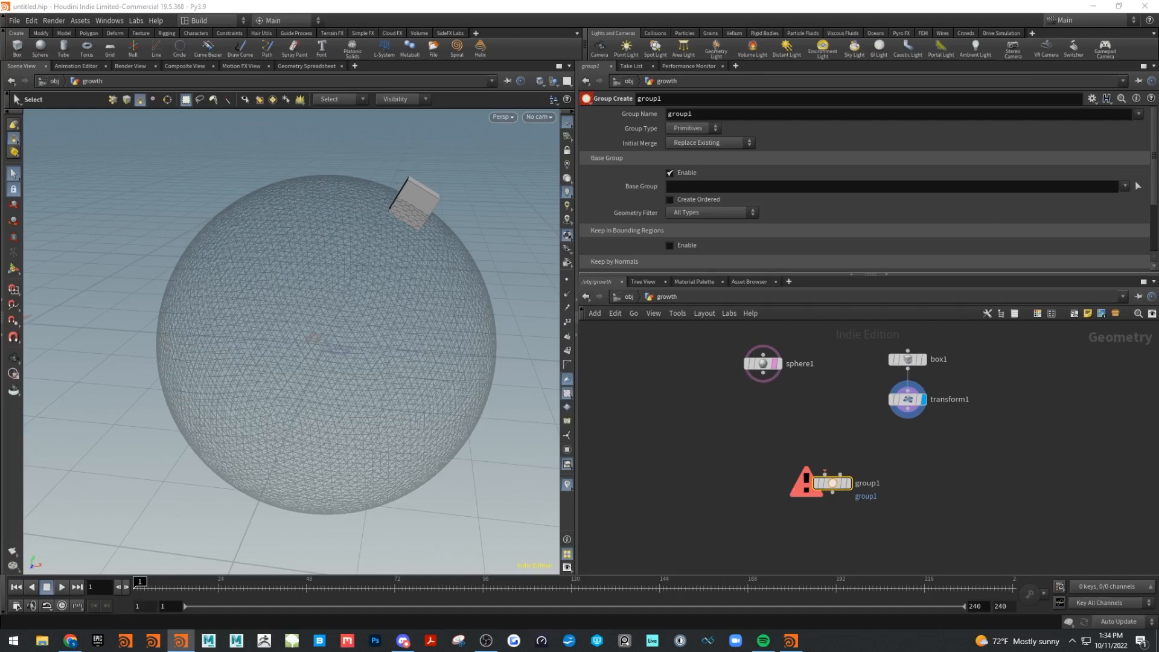
mouse_move(833, 486)
mouse_down()
mouse_move(783, 467)
mouse_move(817, 467)
mouse_move(812, 488)
mouse_move(836, 492)
mouse_up()
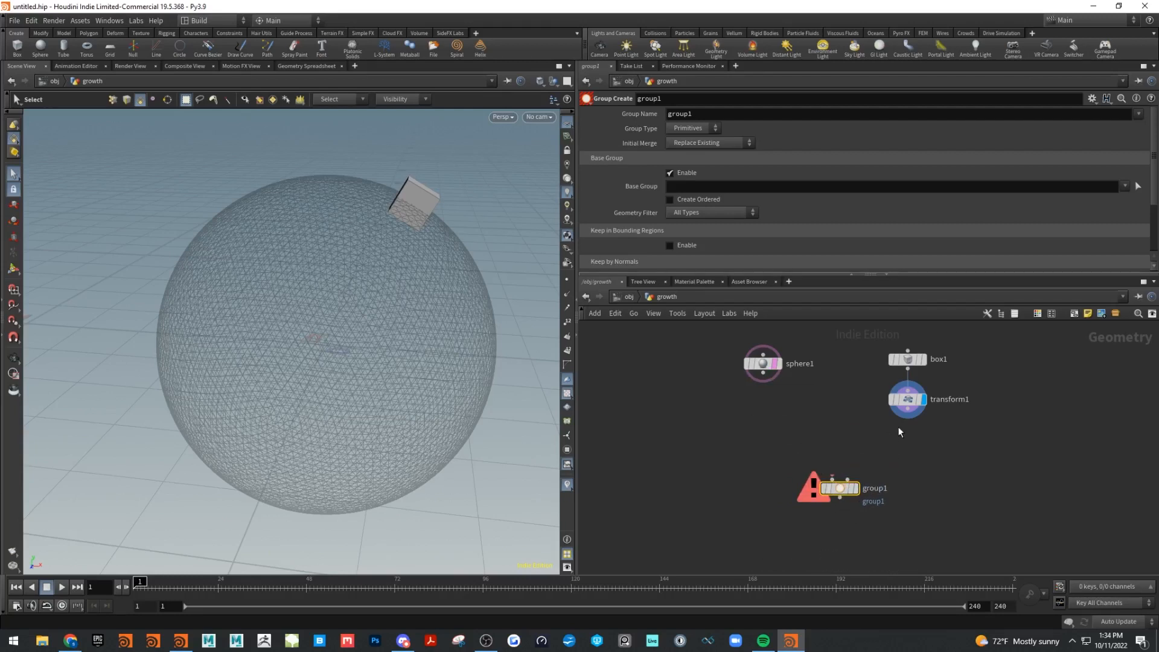
drag(910, 412, 848, 478)
Add a Pyro Source node below the sphere and connect the sphere's output to its first input.
key(Tab)
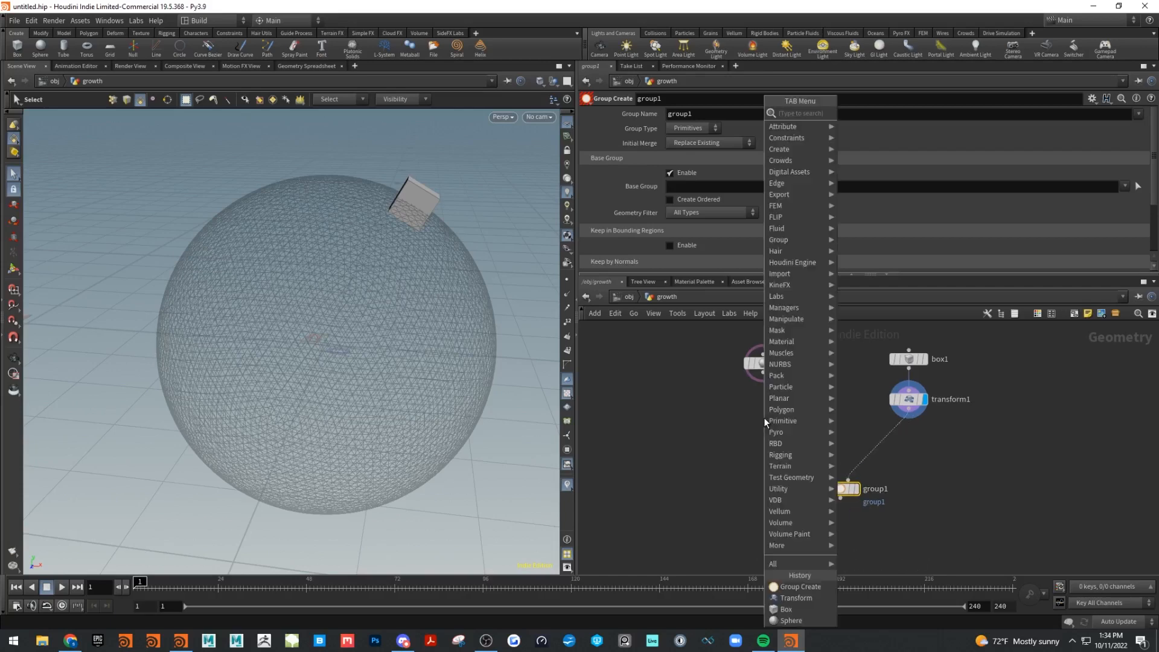
text(pyro)
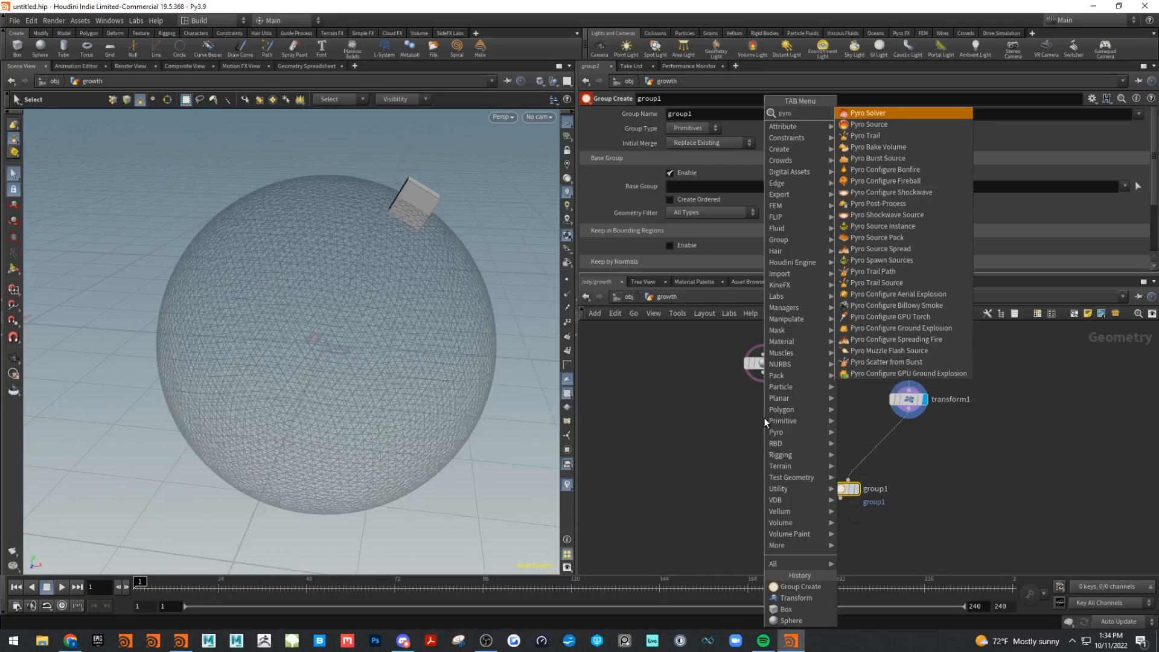
key(Down)
key(Return)
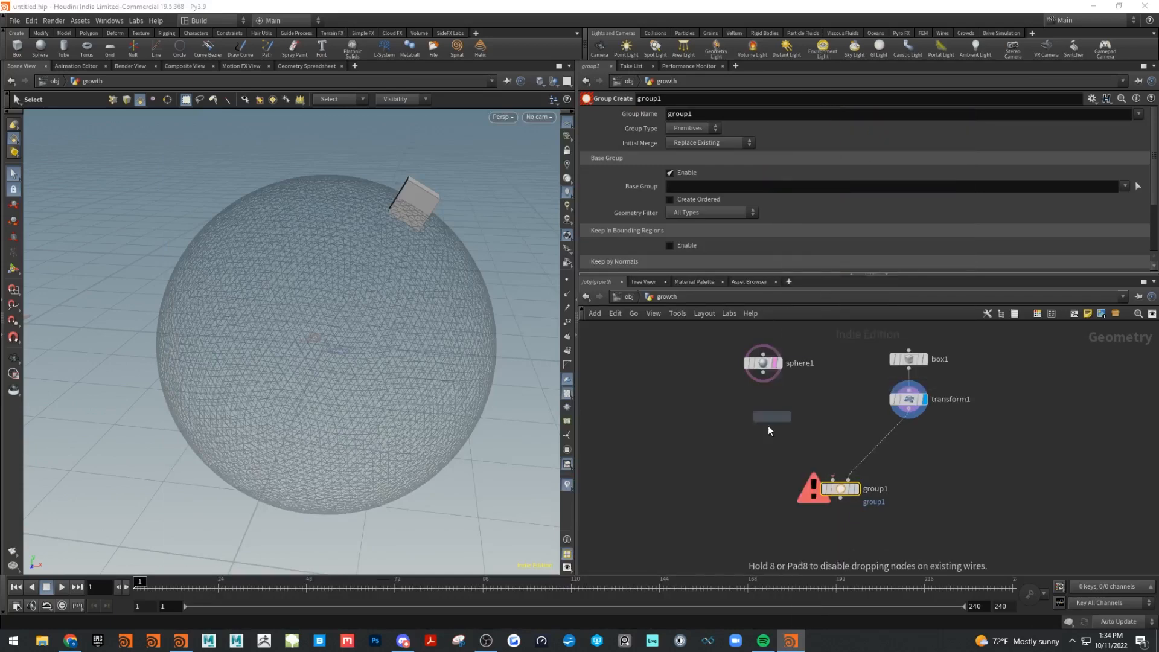
click(766, 419)
drag(762, 372, 766, 409)
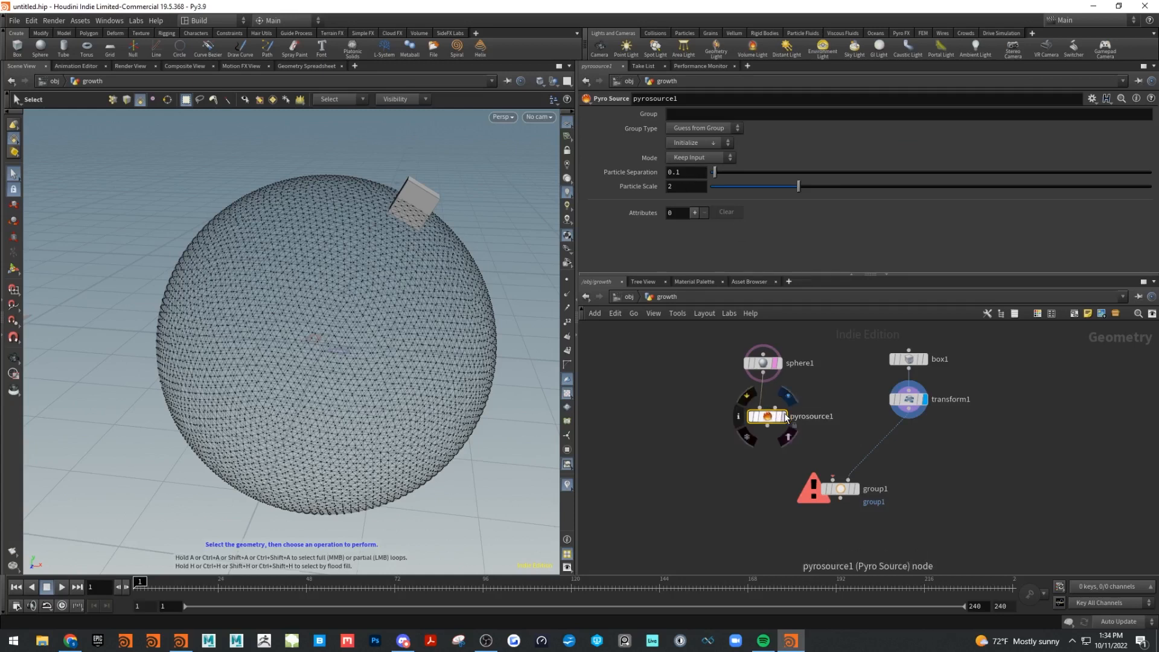
Display the Pyro Source node and initialize its attributes with the Source Smoke preset.
click(783, 416)
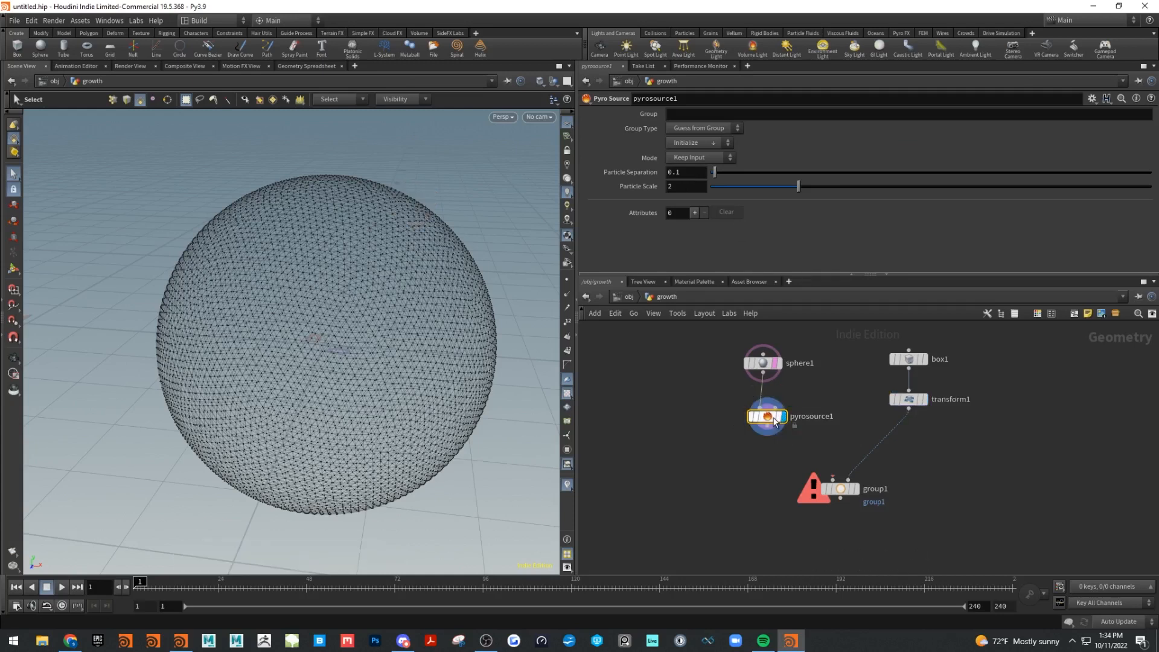
click(685, 143)
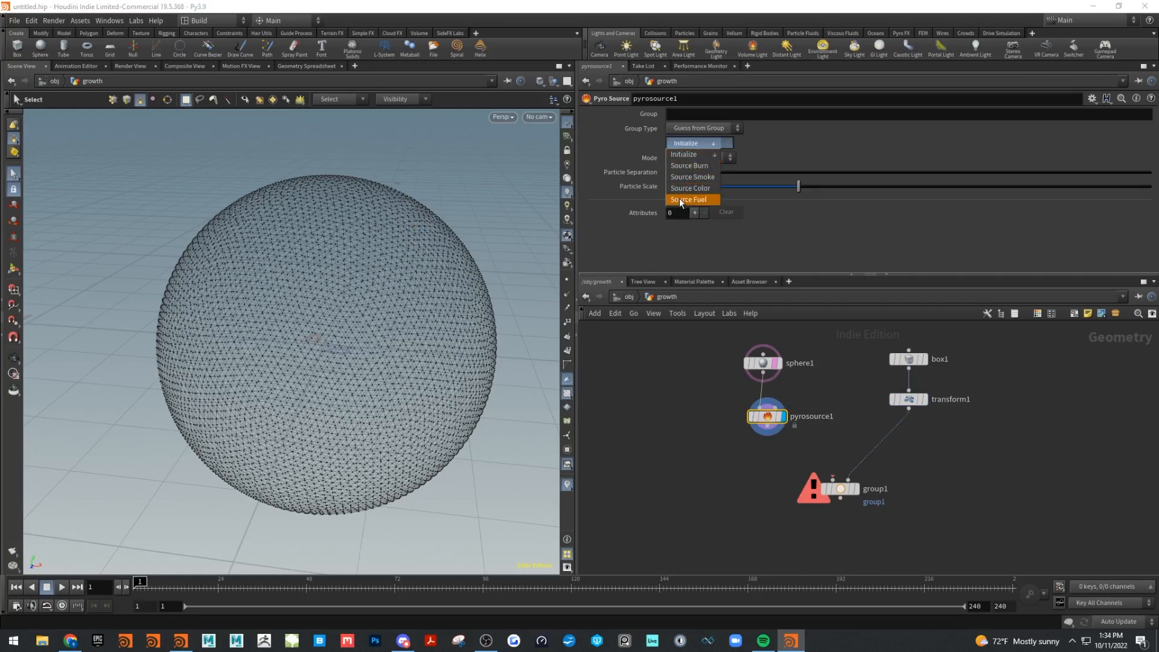
click(681, 176)
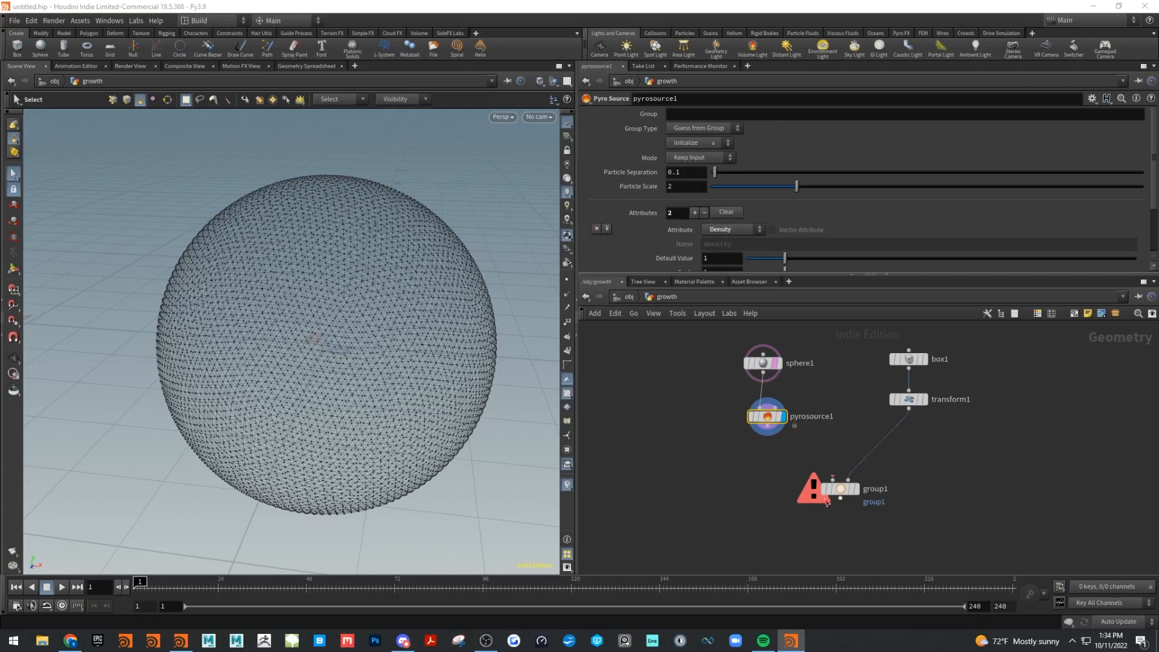
Wire the Pyro Source into the group node's first input and the transform into its second, and display the group node.
drag(768, 430, 833, 476)
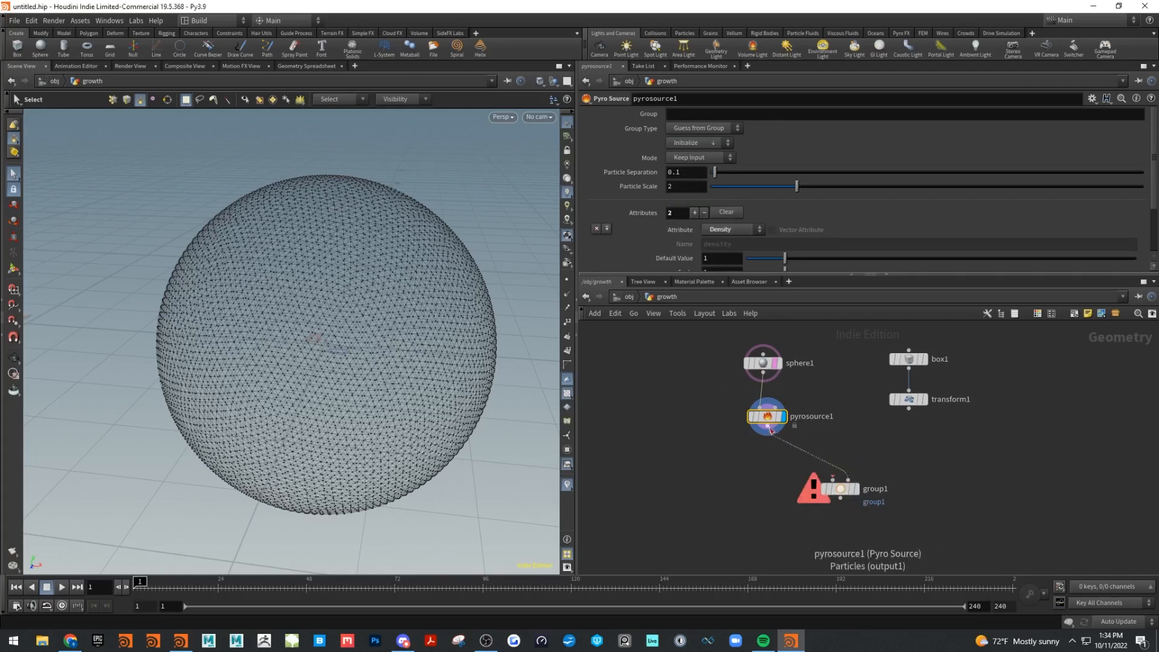
drag(771, 431, 834, 479)
drag(908, 410, 848, 480)
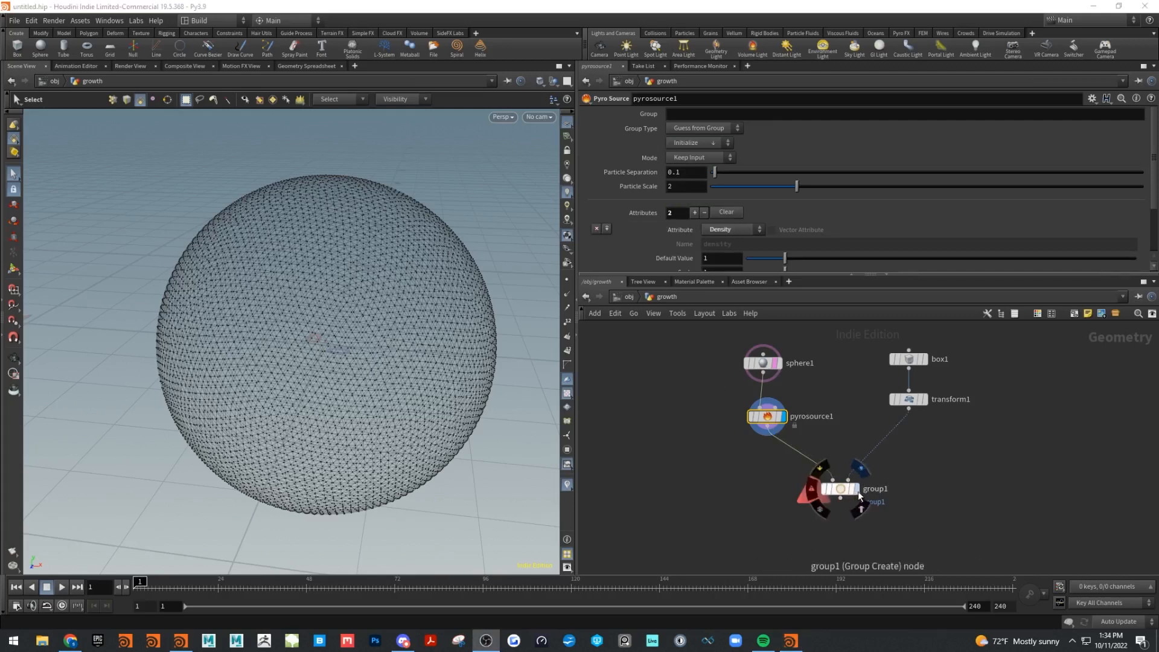
click(857, 489)
drag(841, 495, 844, 476)
click(843, 472)
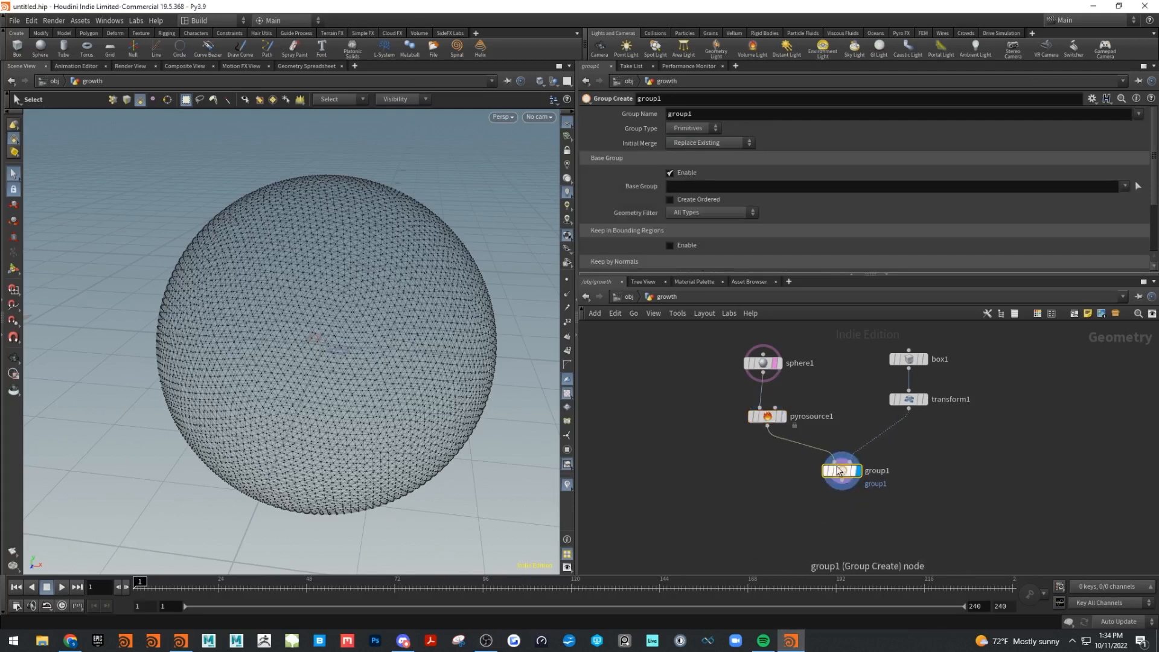
Enable Keep in Bounding Regions on the group node with the bounding type Bounding Object (points or vertices only).
drag(678, 269, 673, 327)
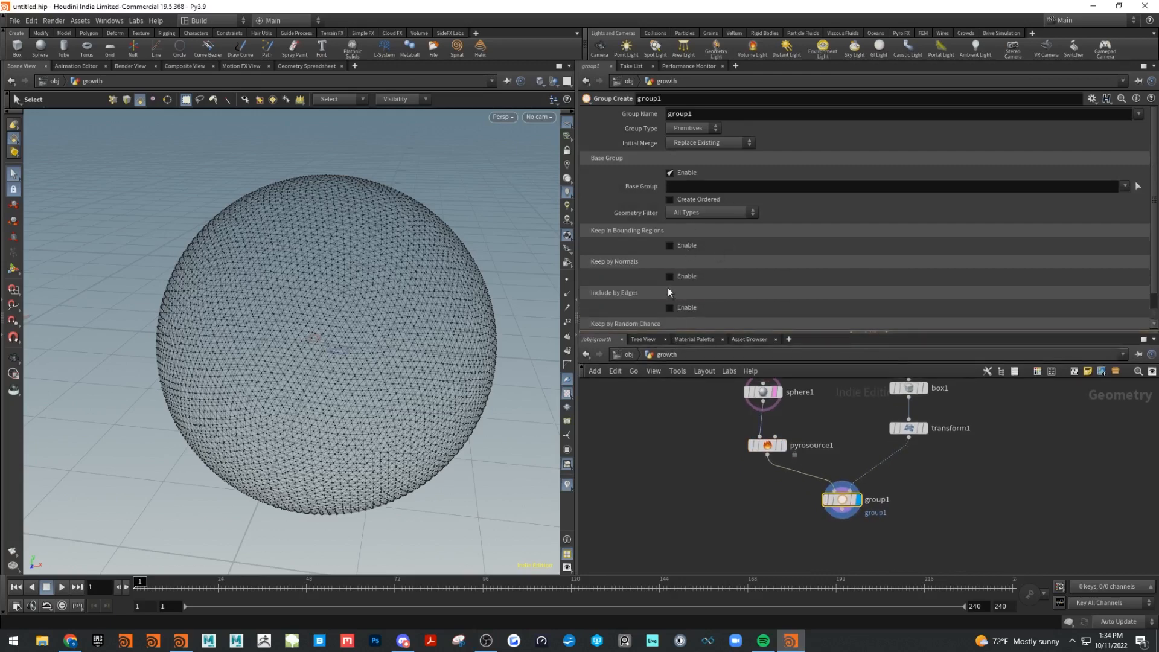
click(670, 245)
scroll(678, 237, down, 1)
click(690, 243)
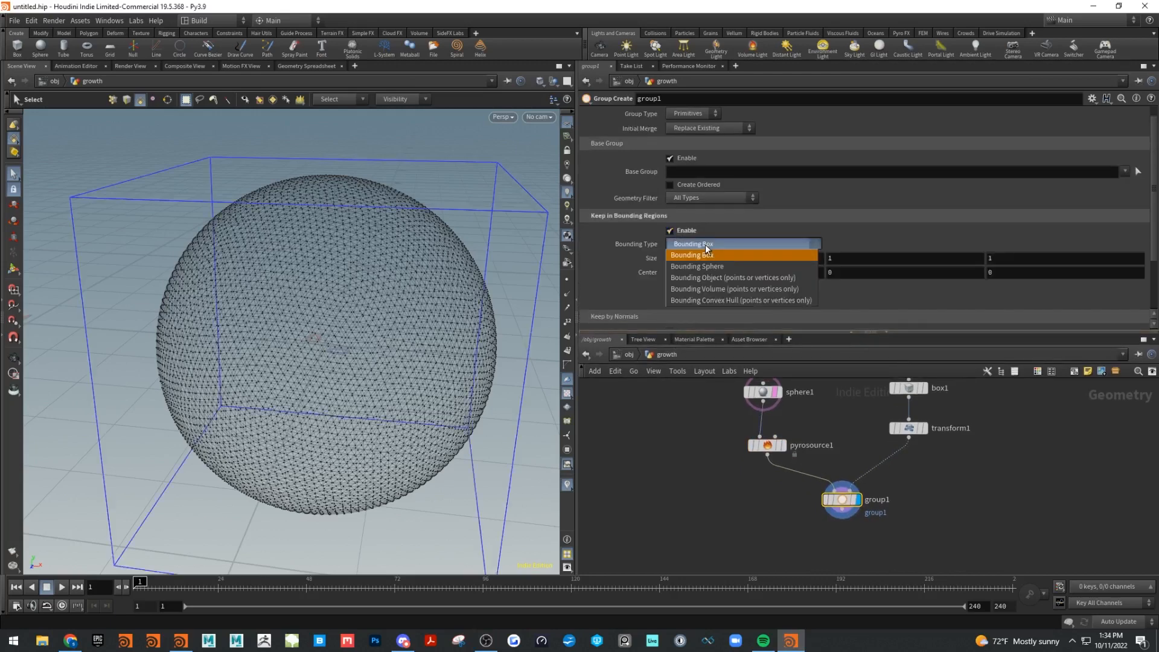
click(715, 278)
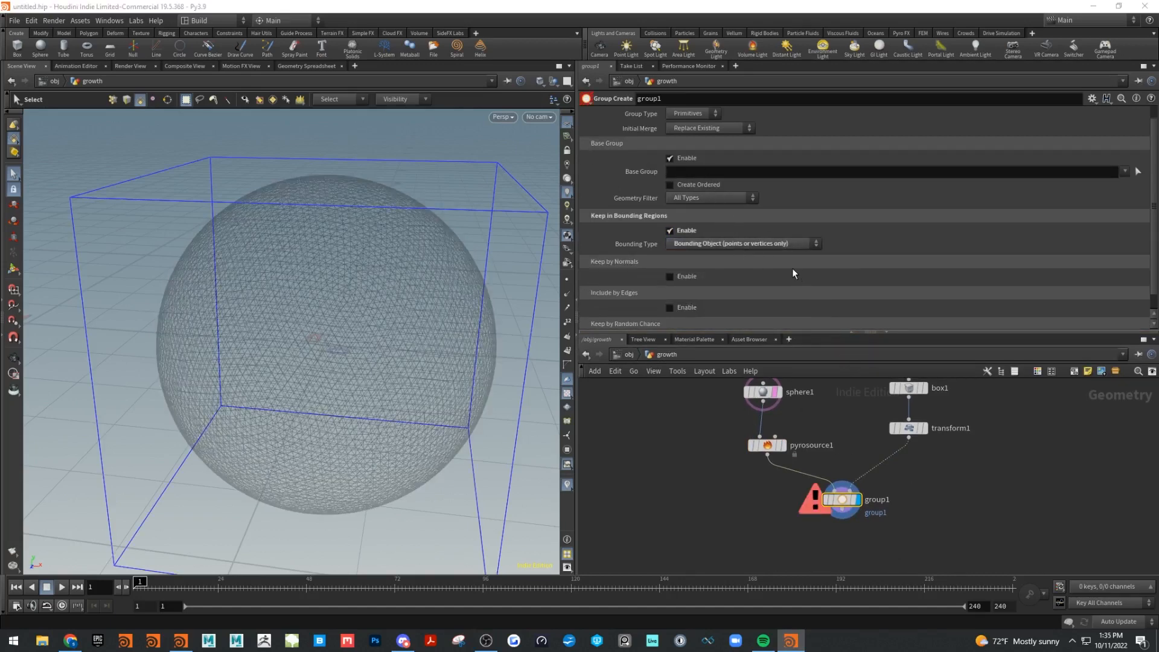
scroll(797, 271, up, 1)
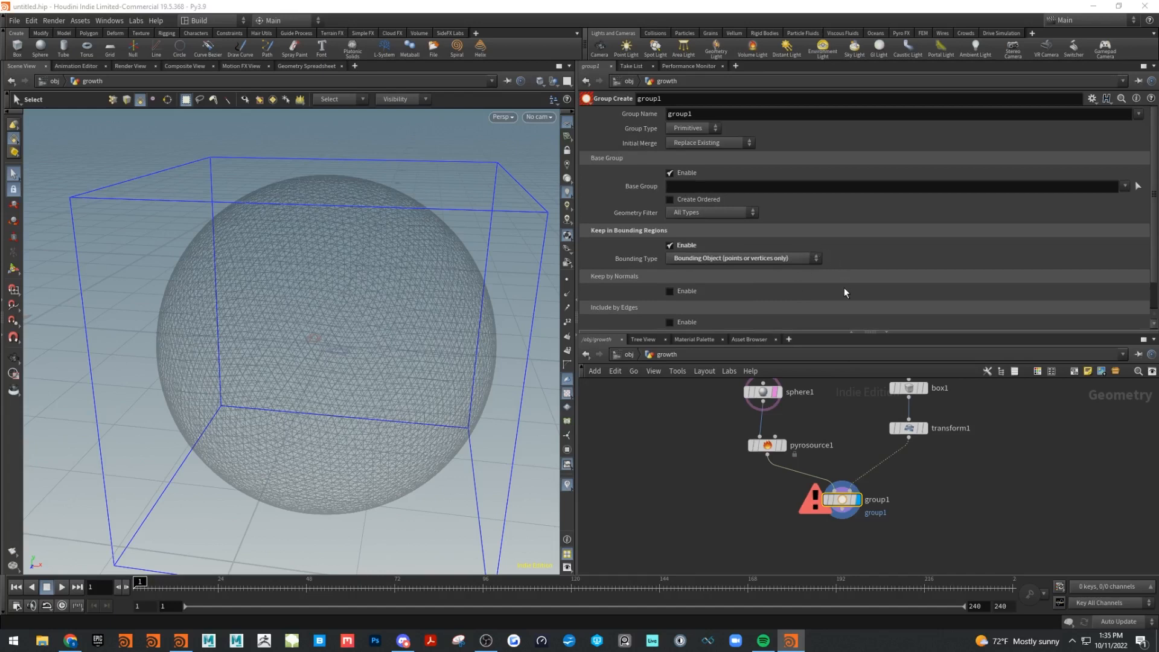
click(757, 259)
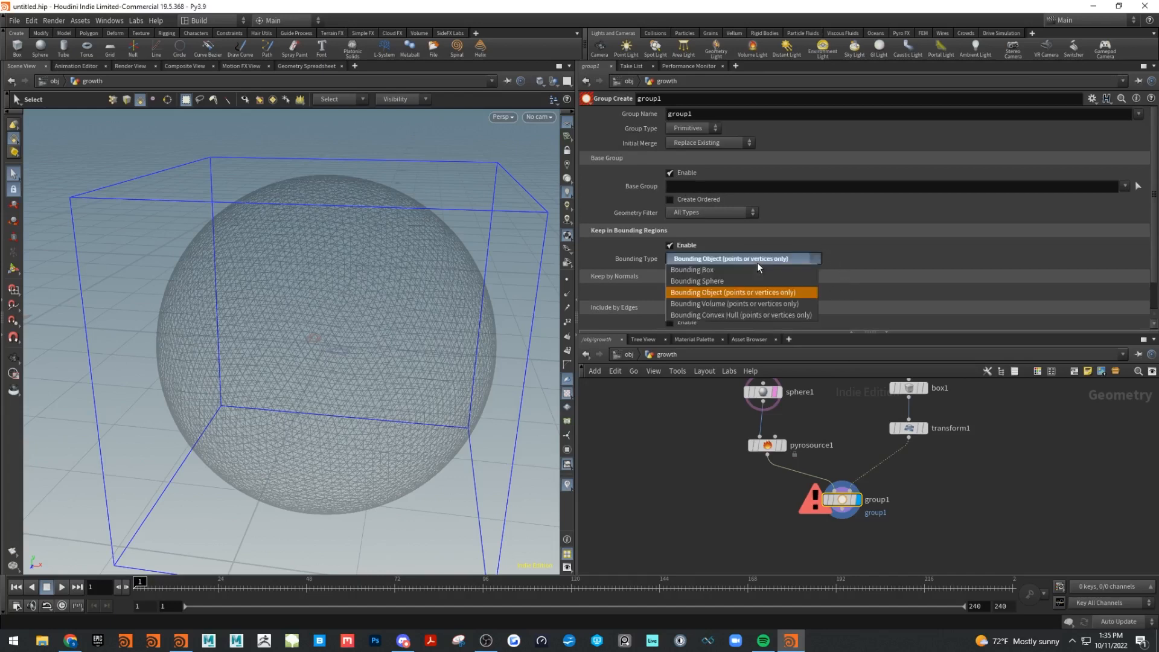
click(745, 296)
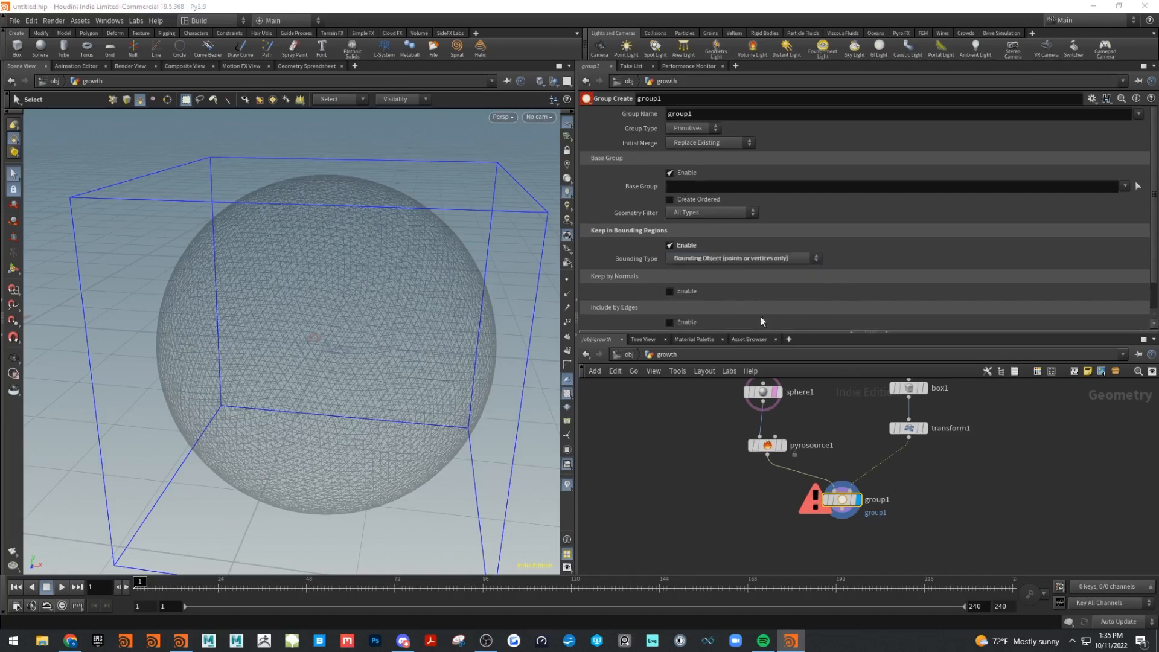
Check the group node's error information and set its group type to Points.
middle_click(843, 501)
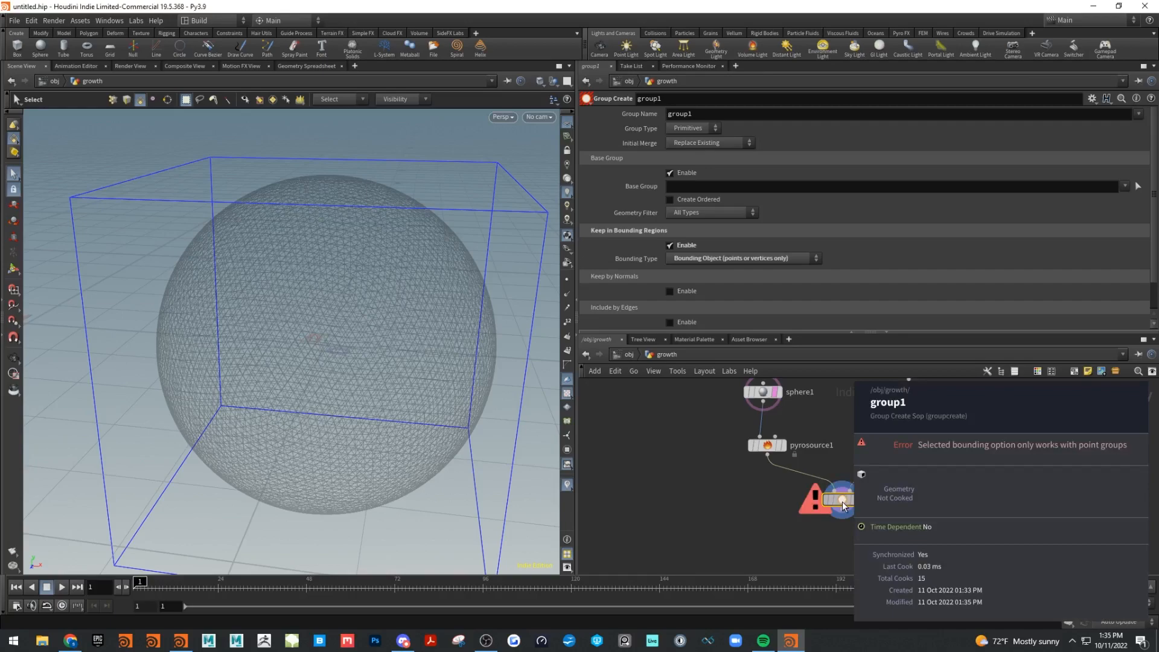
click(691, 128)
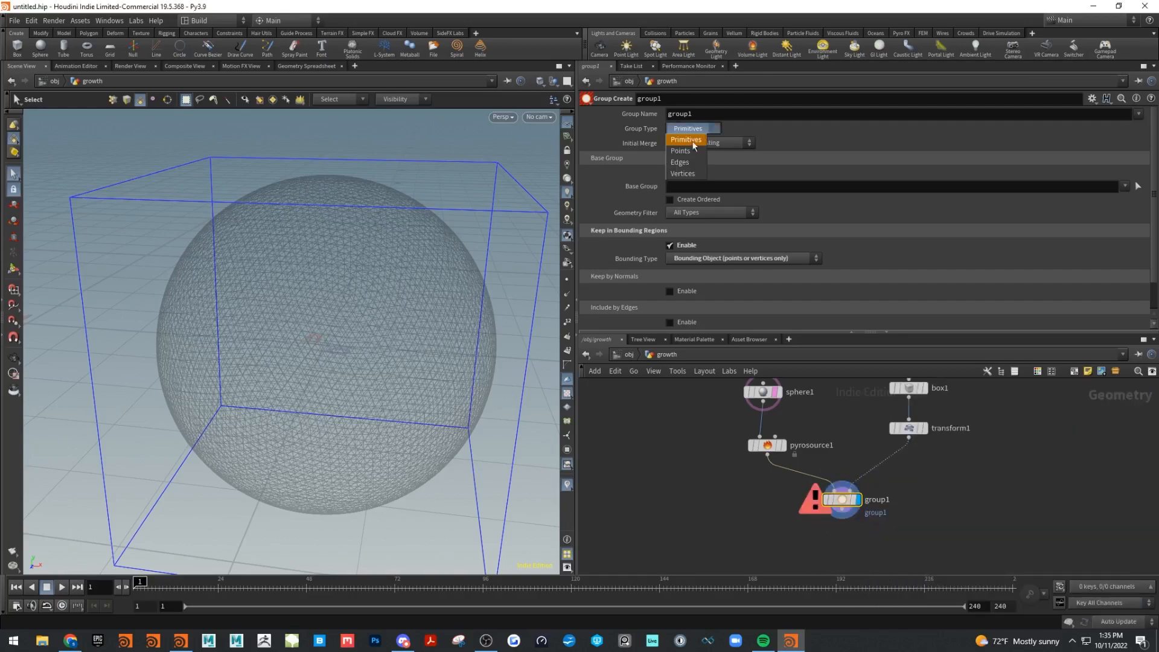
click(691, 140)
key(Escape)
scroll(393, 235, down, 2)
scroll(393, 235, up, 5)
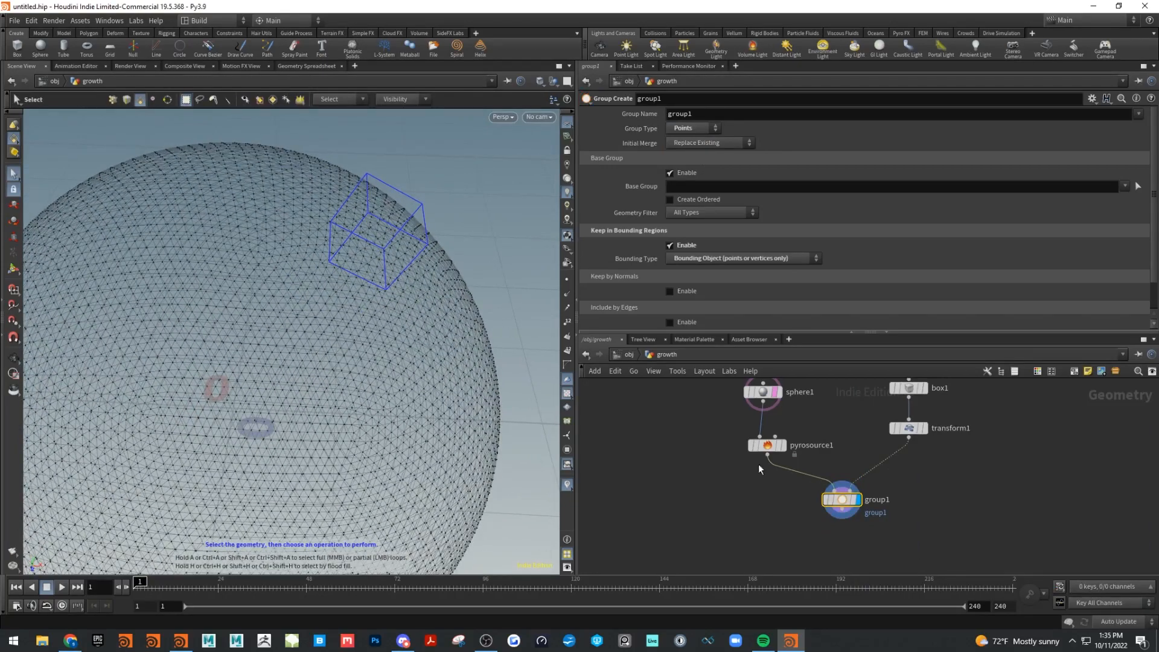
Set the viewport shading mode to Smooth Shaded.
scroll(388, 290, down, 4)
key(s)
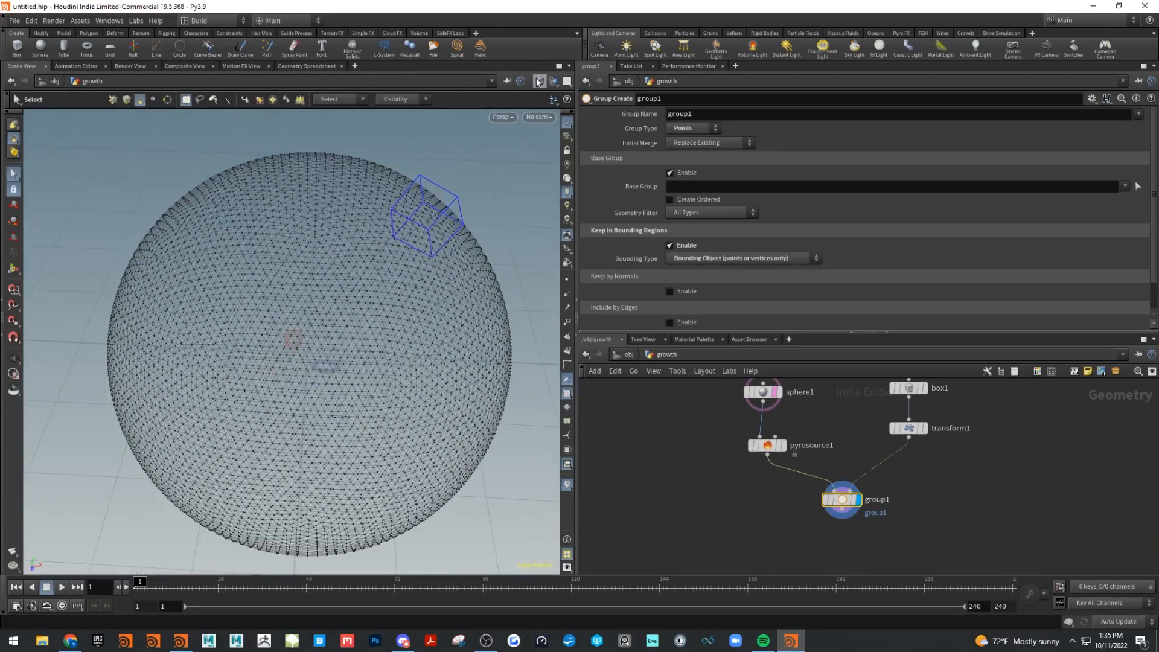
alt+drag(477, 367, 480, 340)
alt+right_drag(480, 340, 435, 344)
click(549, 82)
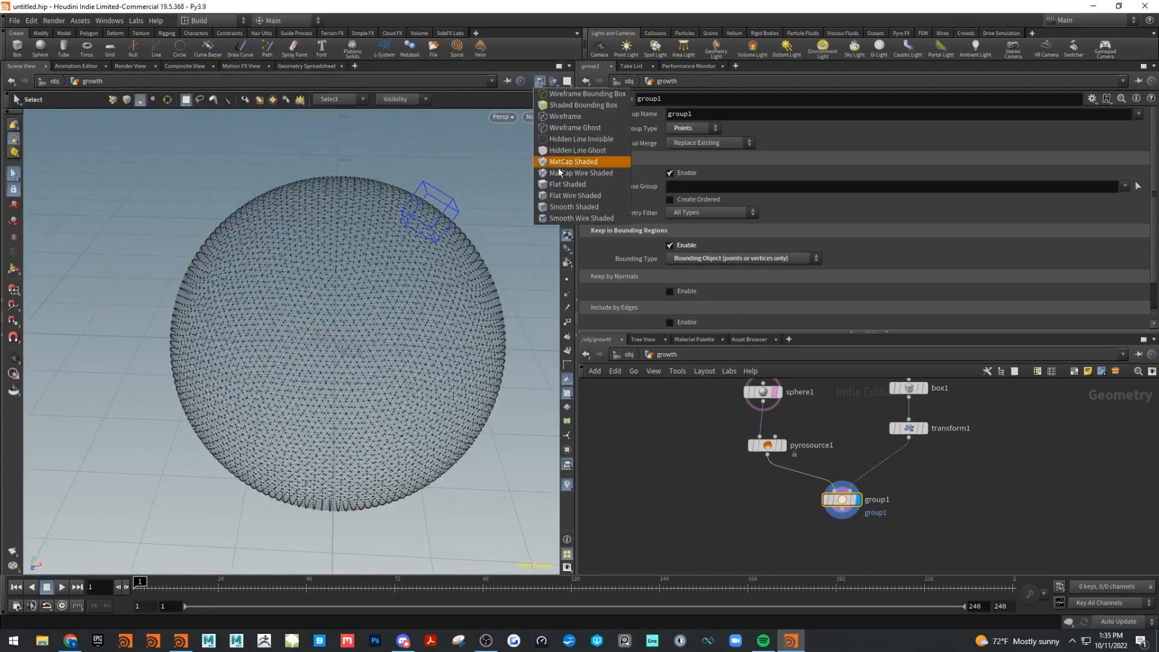
click(583, 208)
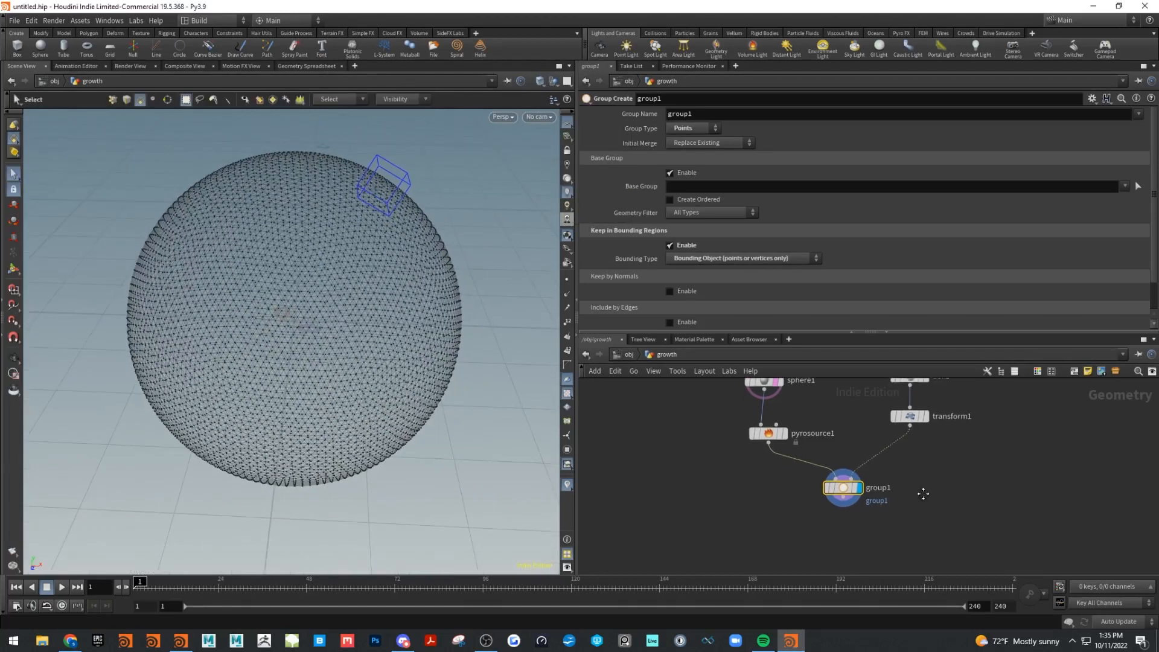
Check the attributes set on the Pyro Source node.
click(768, 445)
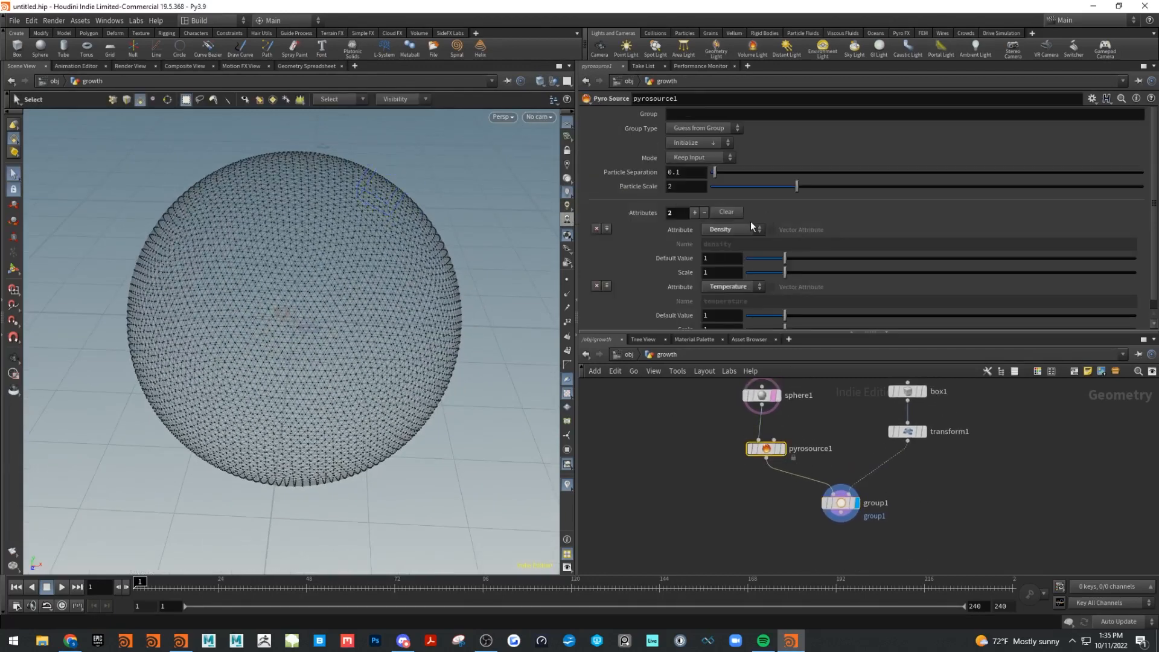
scroll(754, 227, down, 1)
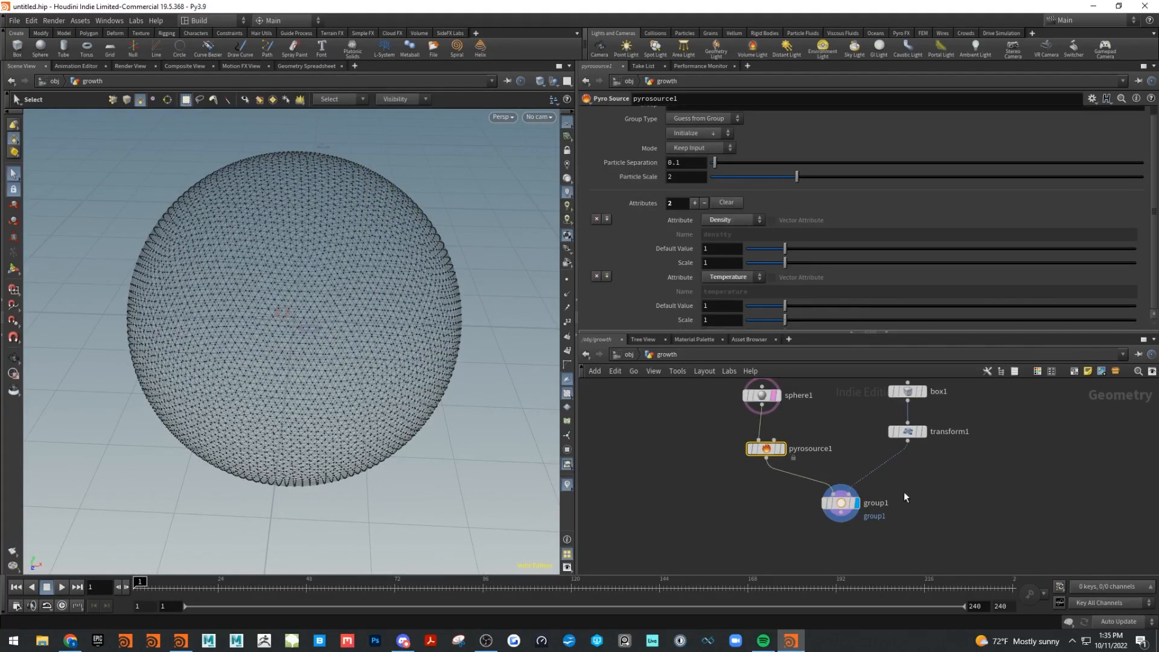
middle_drag(926, 489, 896, 449)
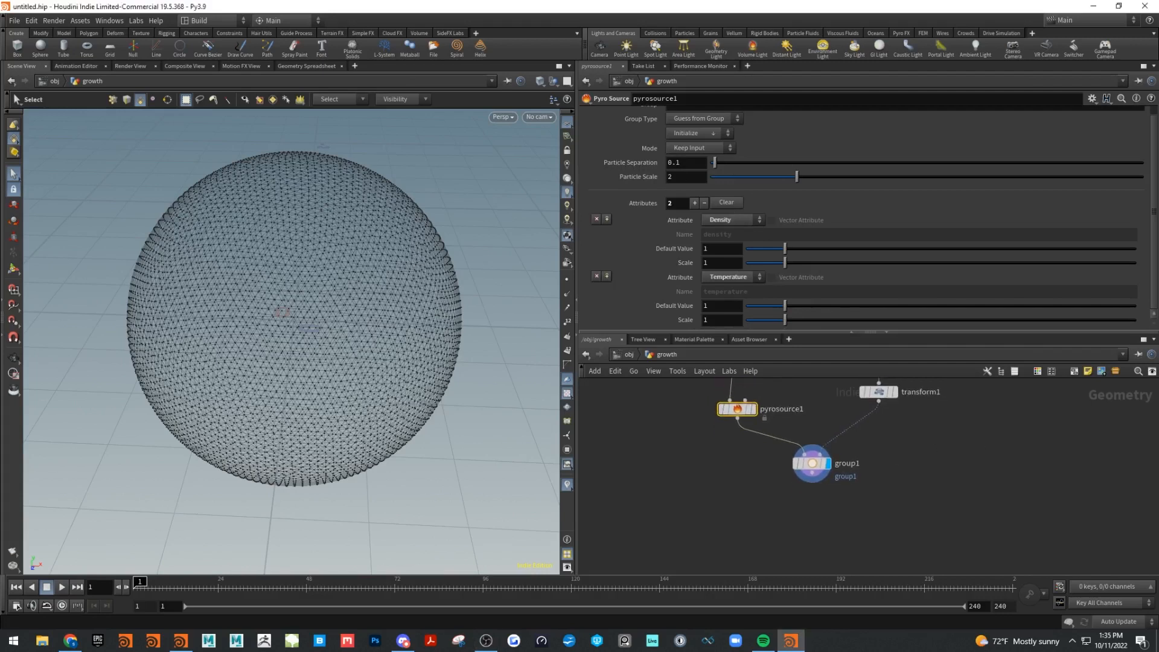
Set the group node's group name to hot and rename the node itself to hot.
click(819, 465)
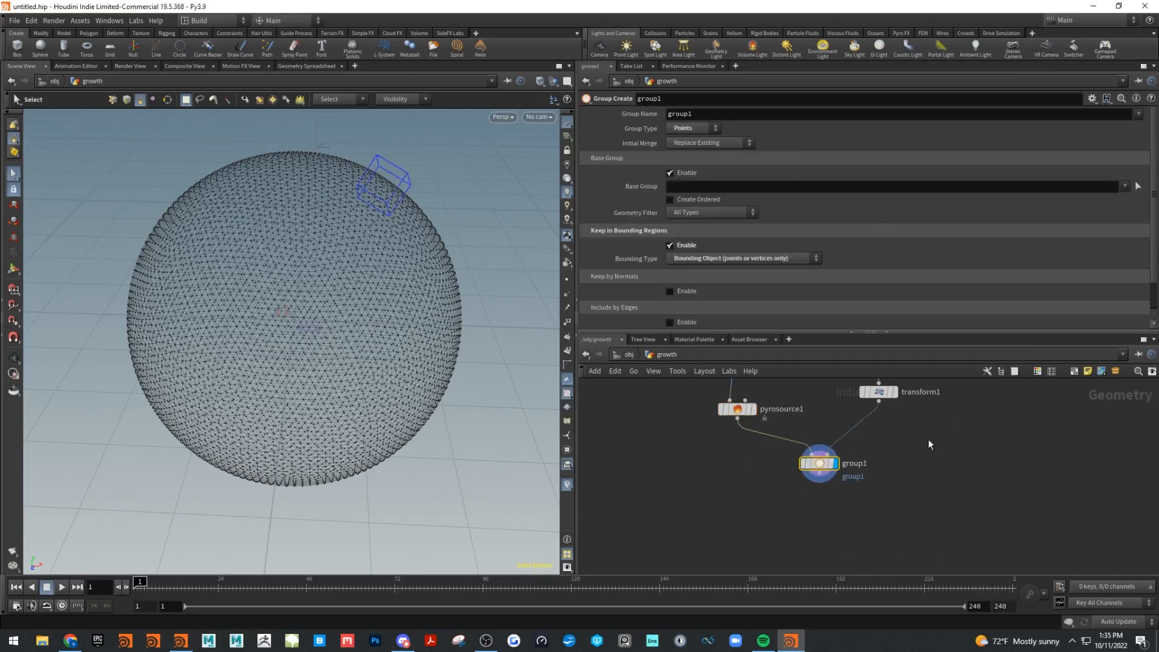
double_click(722, 111)
text(hot)
key(Return)
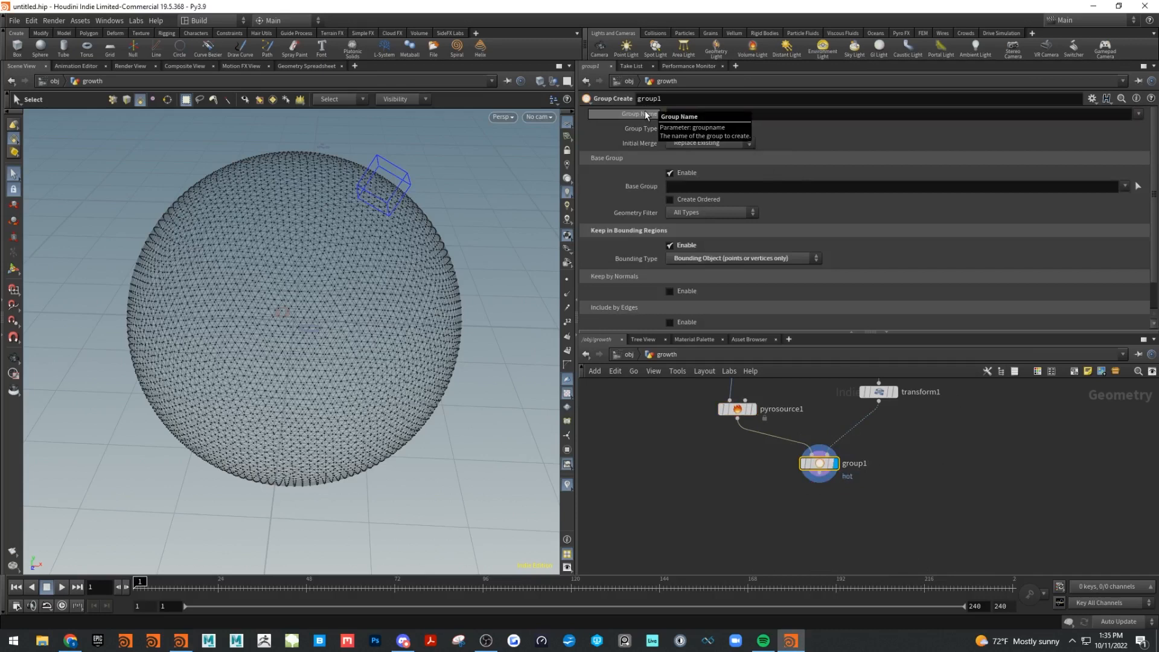
double_click(860, 463)
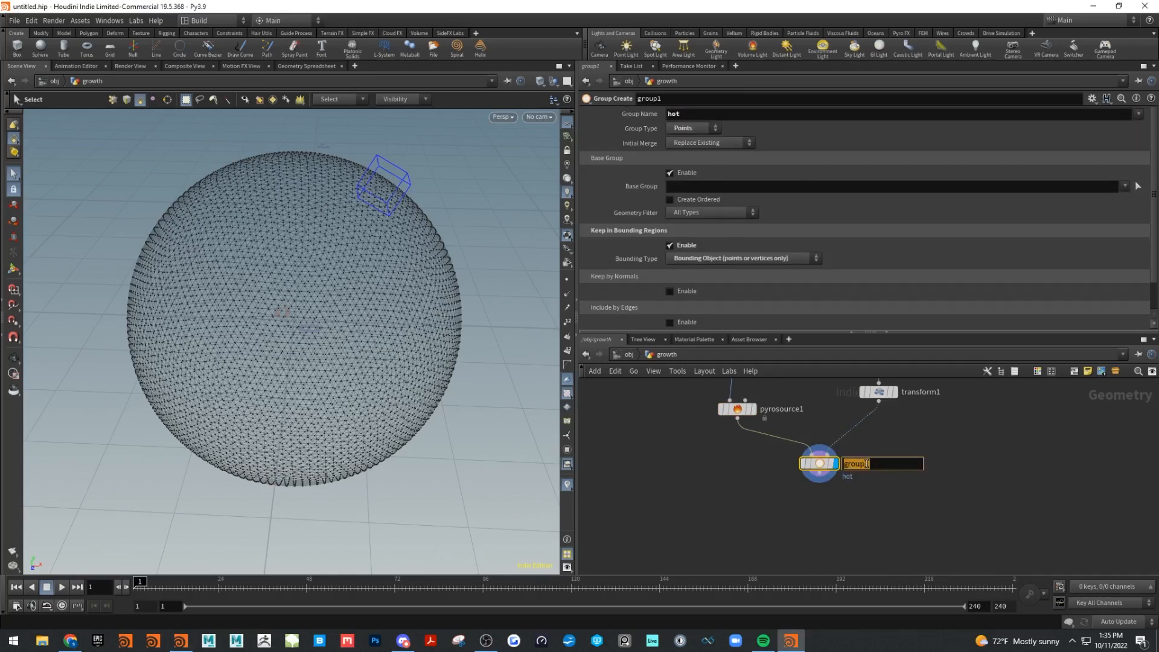
text(hot)
key(Return)
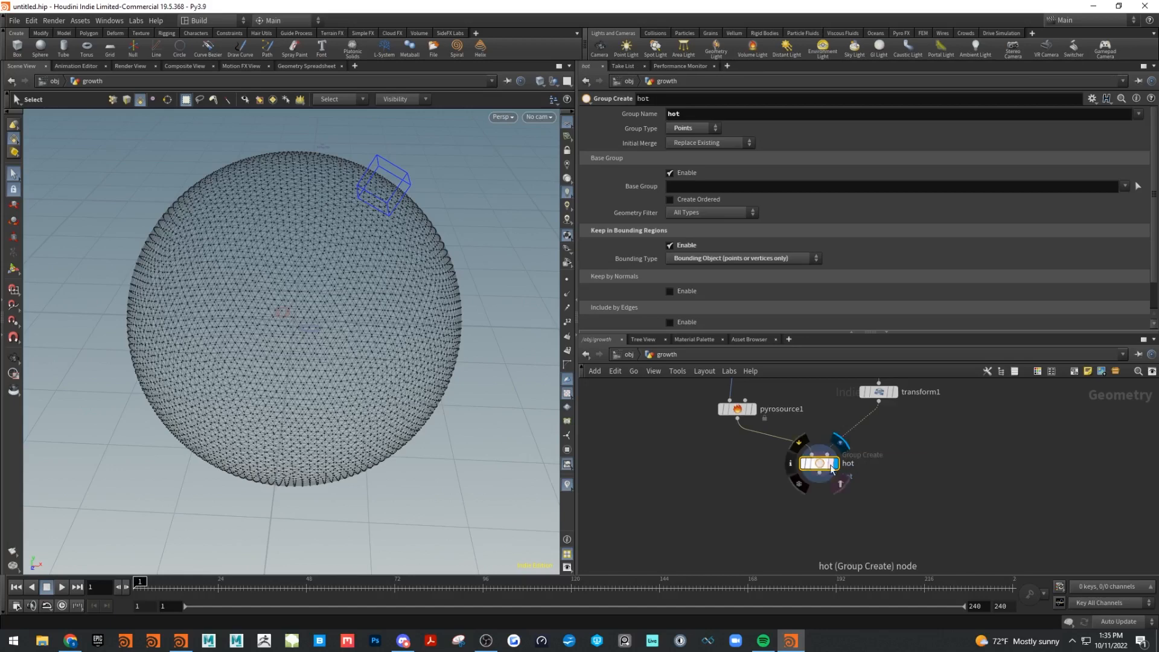
Add an Attribute Wrangle below the hot group node, wire the group's output into its first input and display it.
middle_drag(845, 513, 834, 471)
key(Tab)
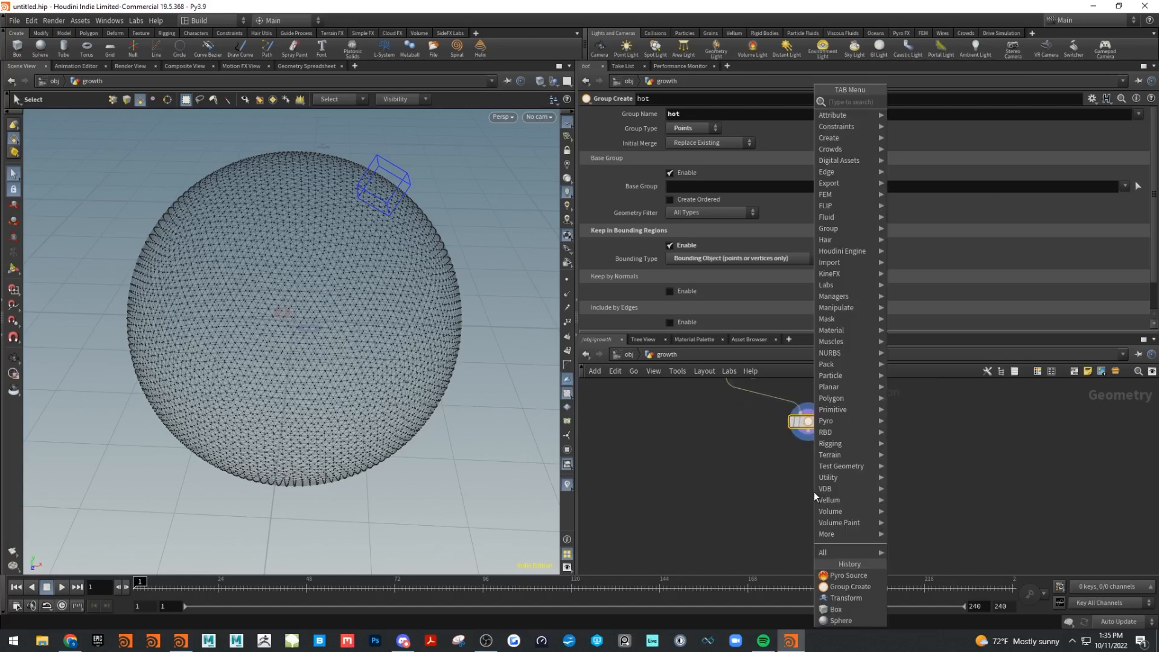
text(aw)
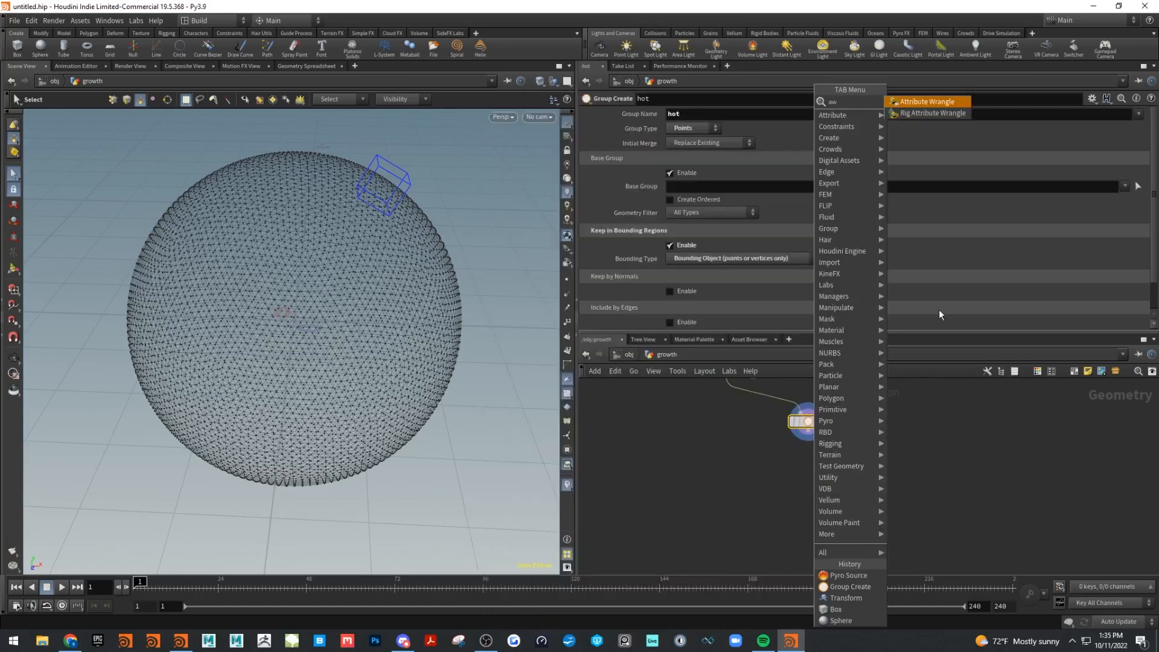
key(Return)
click(813, 482)
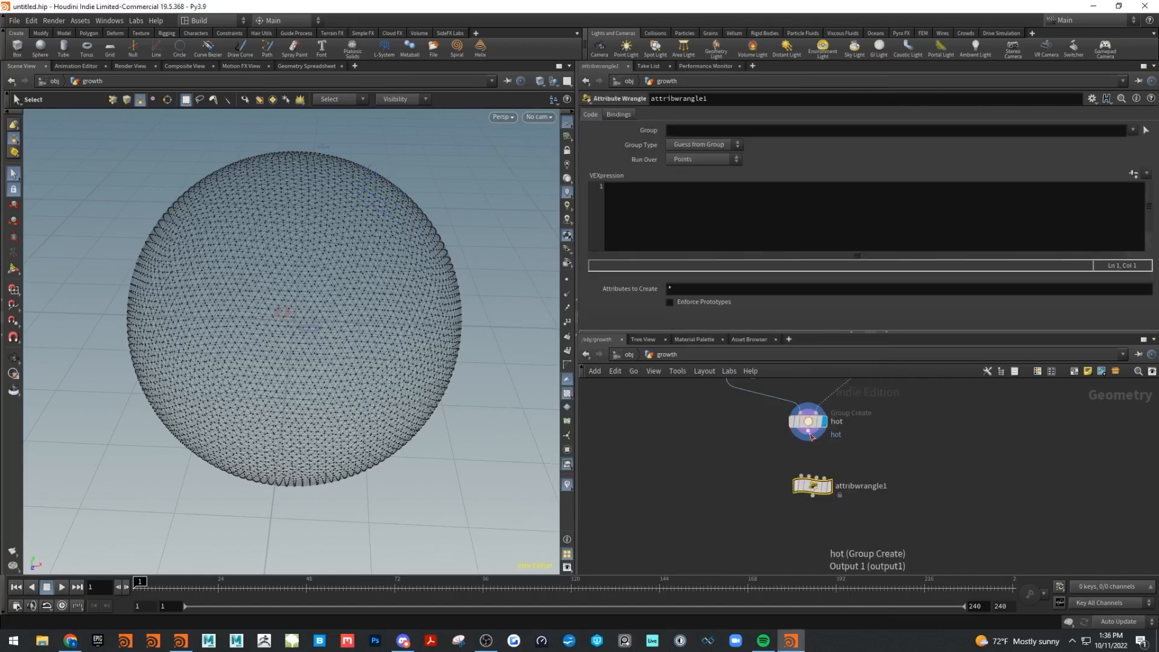
drag(808, 431, 803, 477)
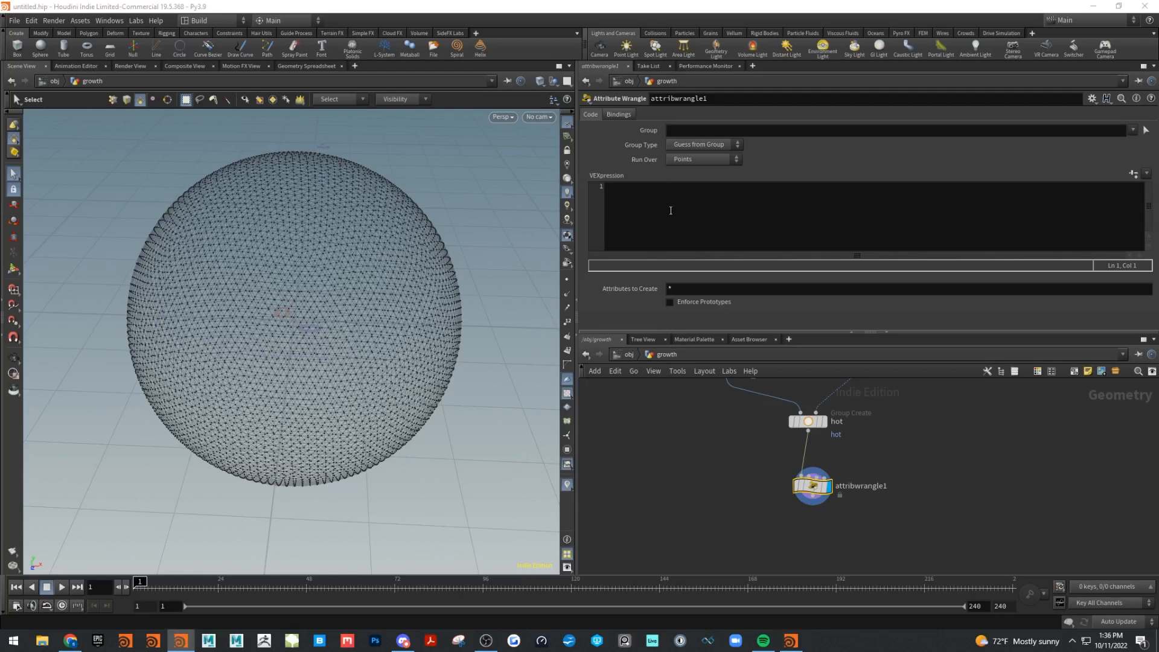
click(704, 217)
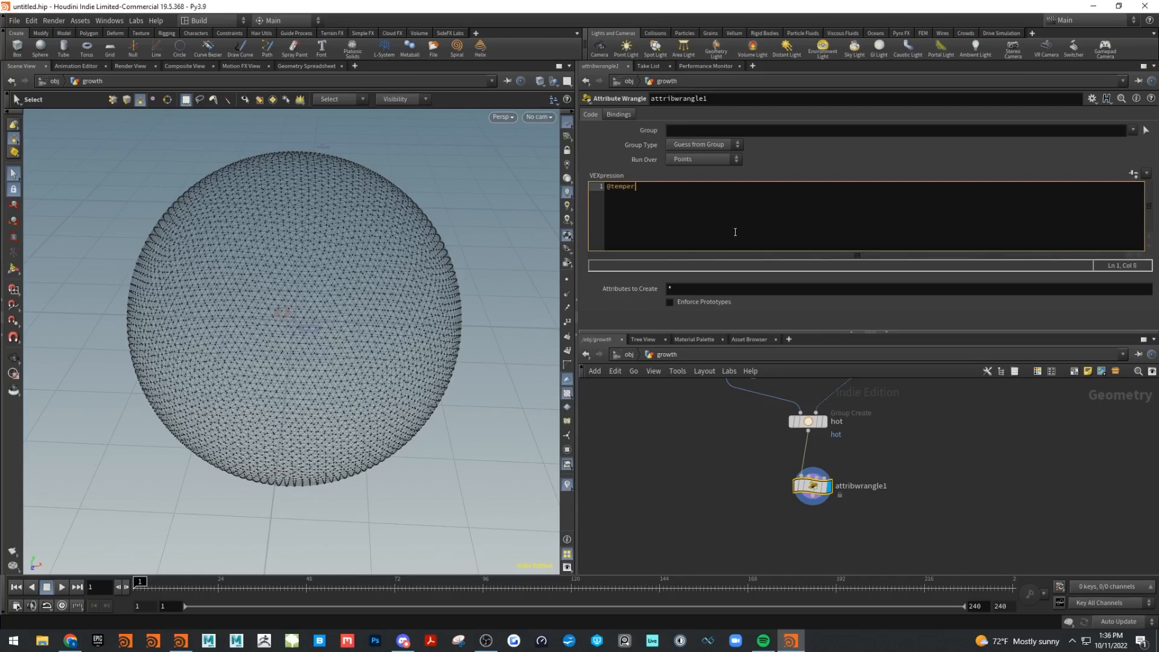
text(ture = 1;)
drag(656, 191, 610, 189)
Examine the Pyro Source's point attributes in its node info and the hot group's bounding box on the sphere.
middle_drag(857, 417, 854, 494)
middle_click(722, 447)
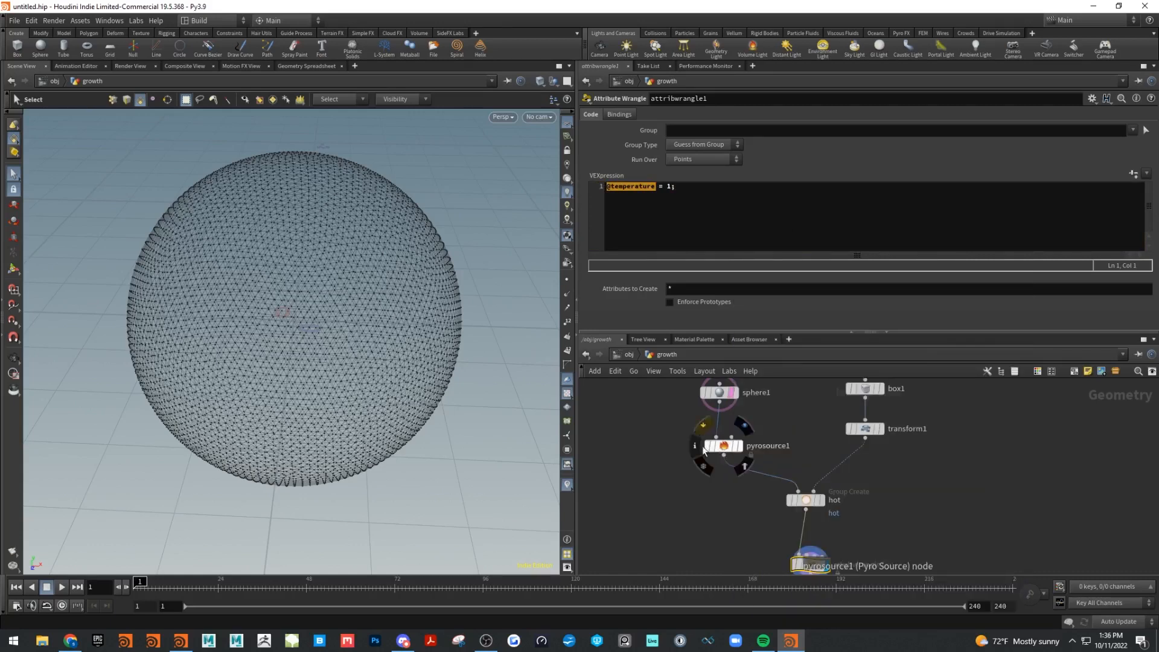
click(695, 445)
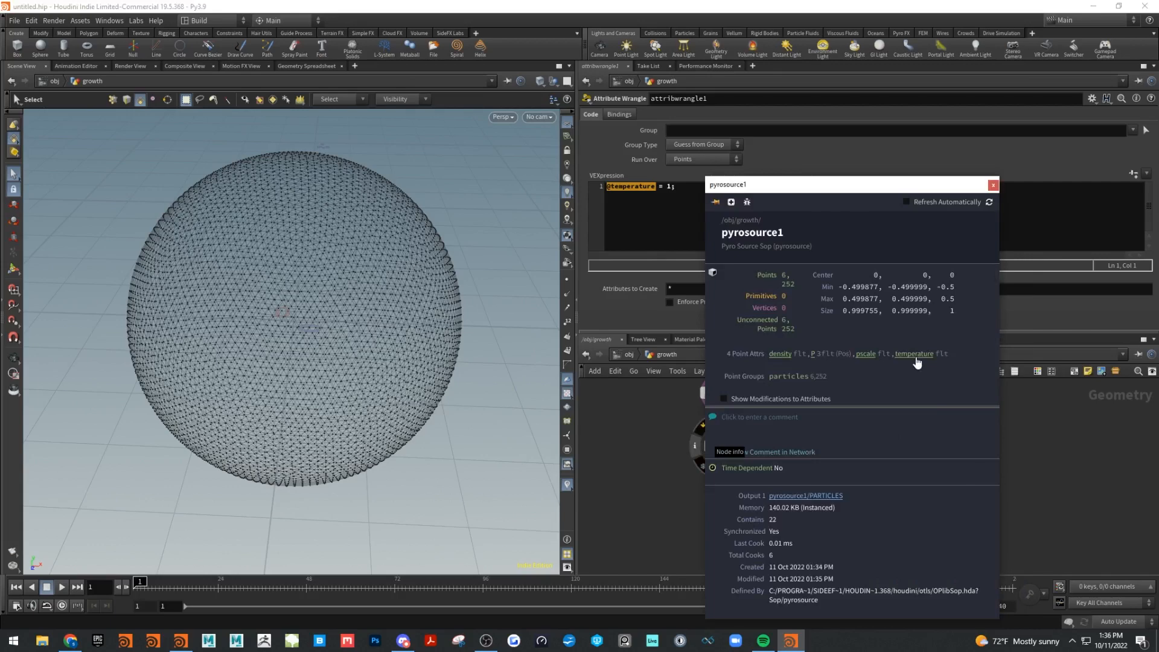
click(992, 185)
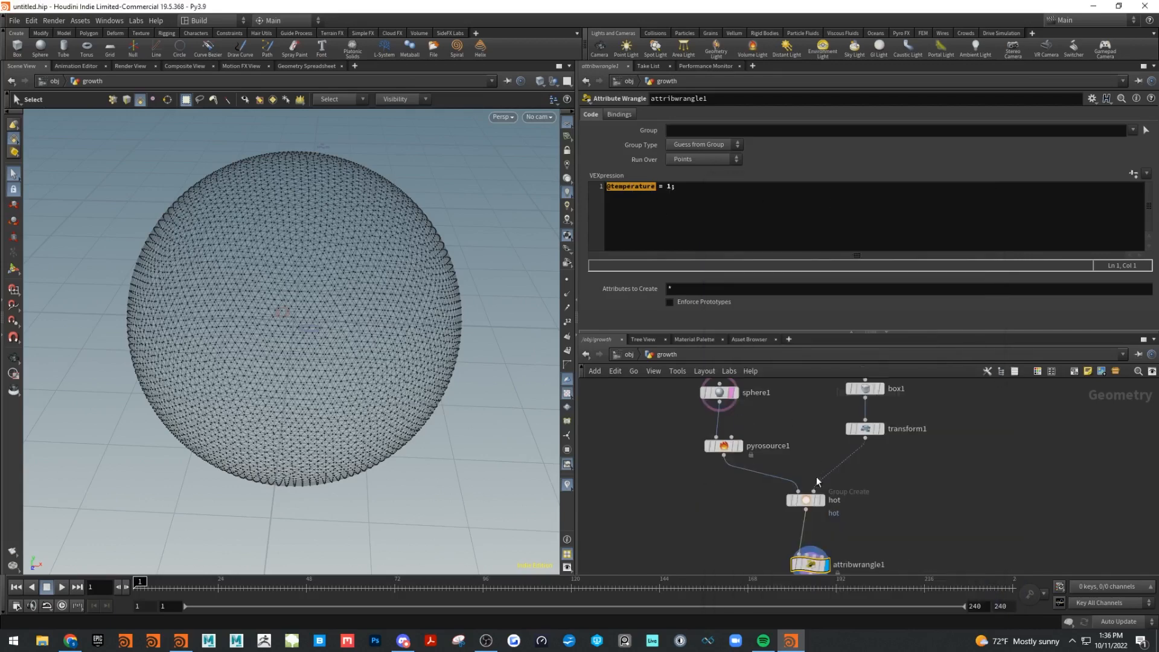
click(805, 499)
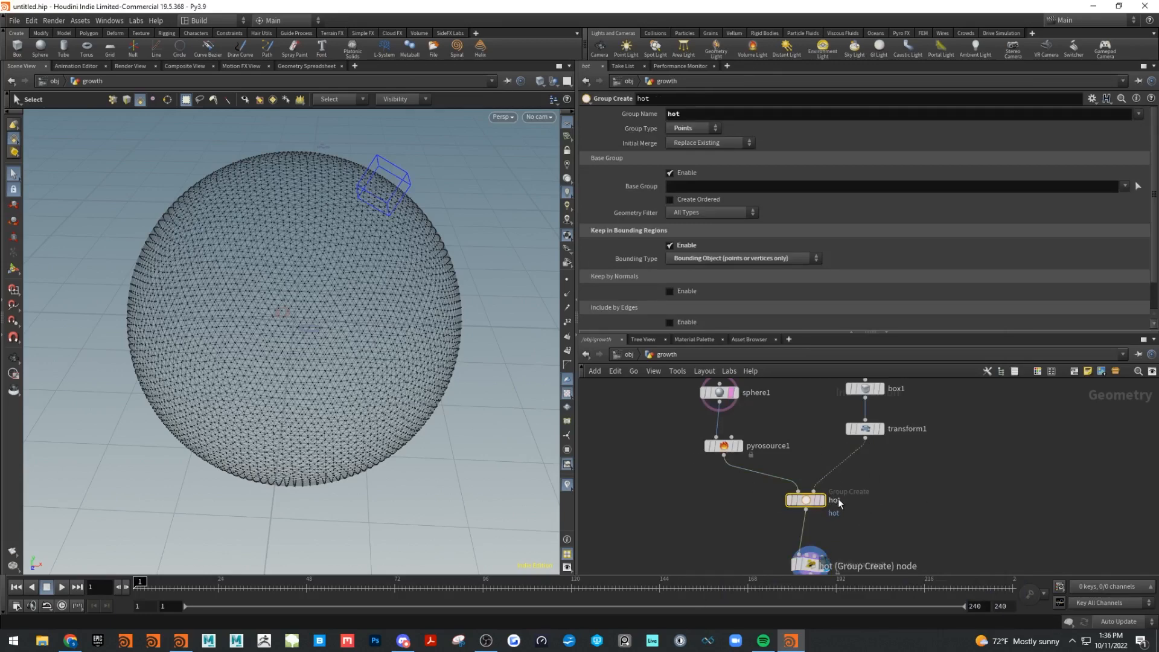
alt+drag(461, 281, 401, 225)
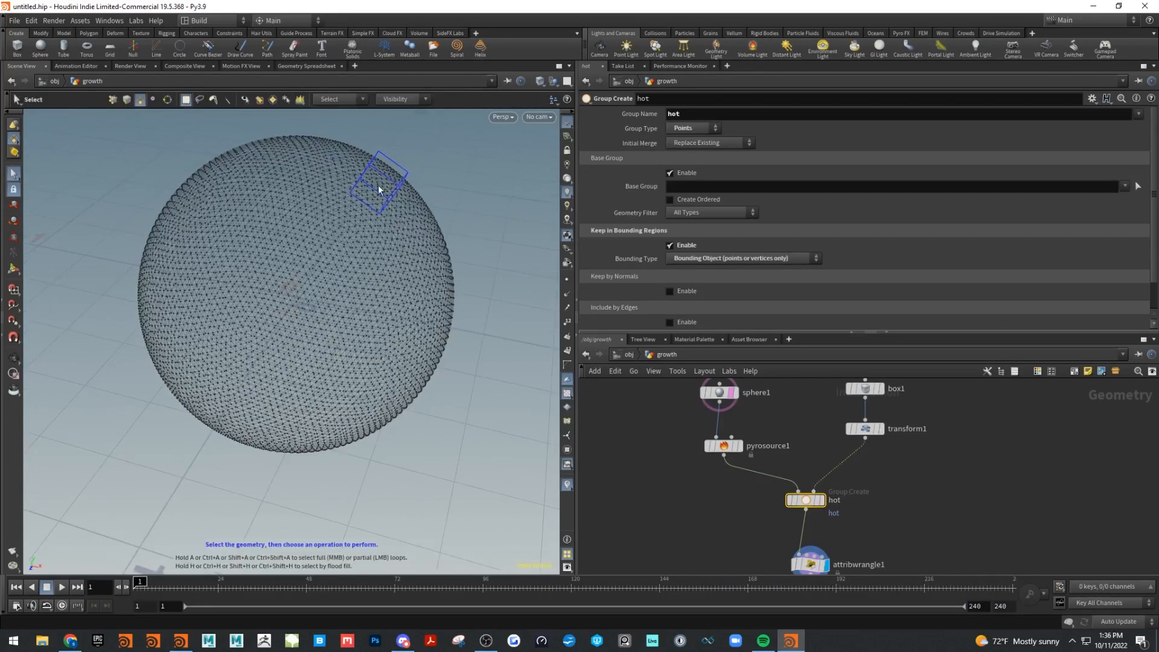
middle_drag(841, 549, 831, 495)
click(798, 514)
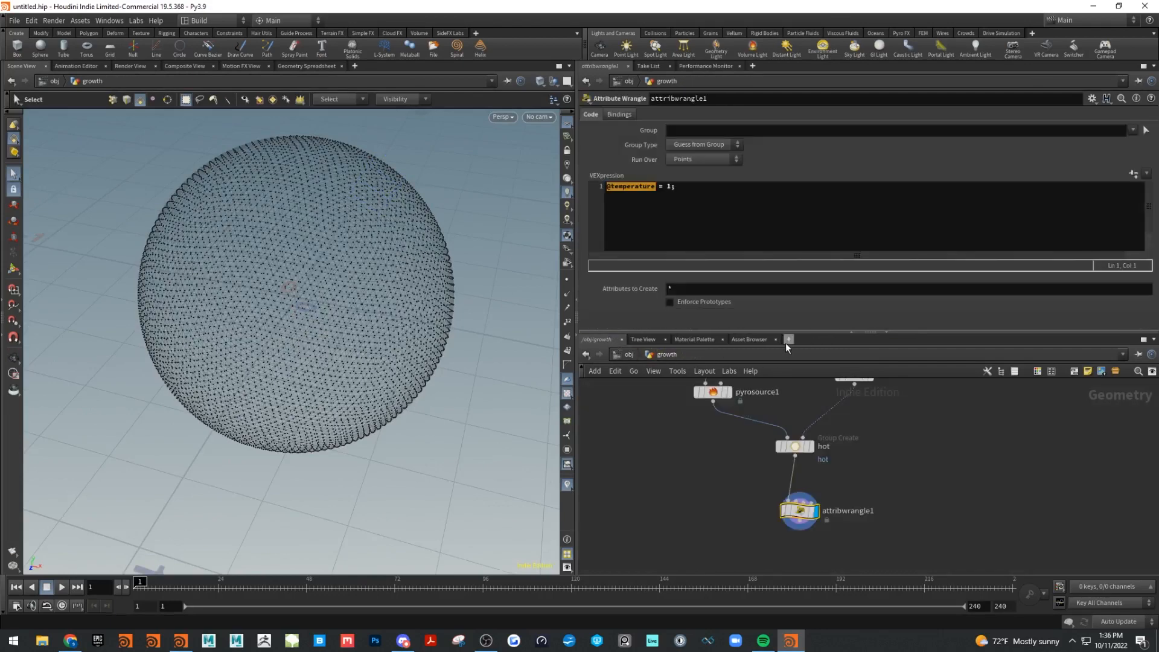
Enlarge the network editor pane and move the wrangle closer below the hot group node.
drag(787, 333, 789, 242)
middle_drag(908, 427, 913, 352)
drag(801, 389, 797, 370)
scroll(825, 412, down, 1)
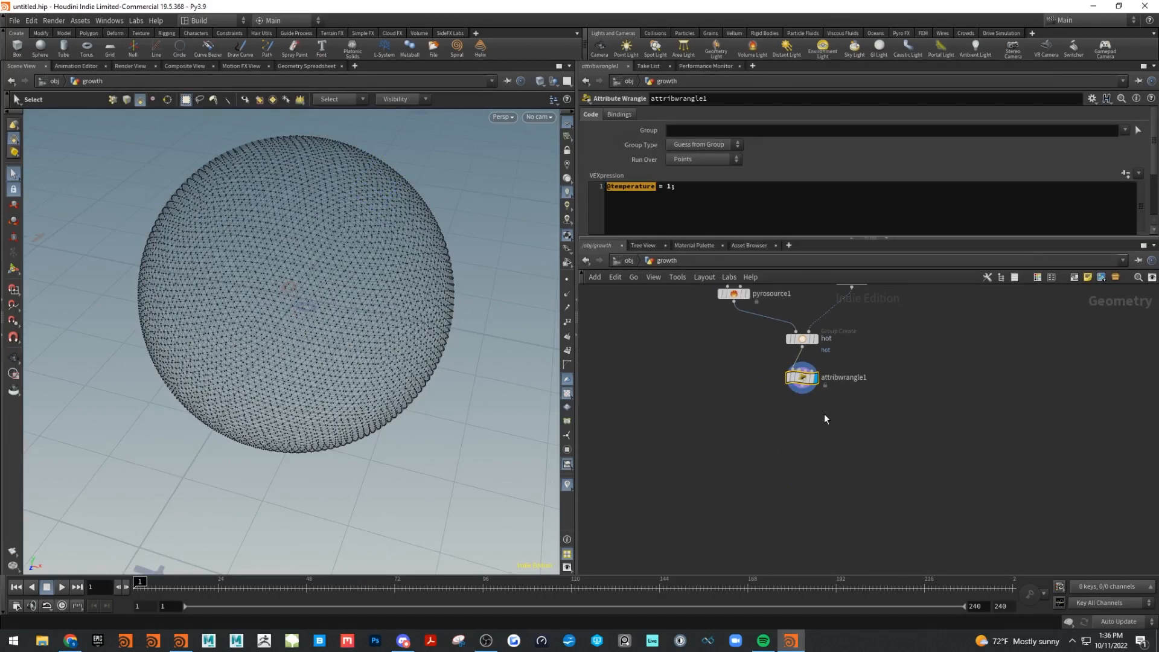
Add a Pyro Source Spread node below the wrangle and wire the wrangle's output into it.
middle_drag(827, 417, 865, 471)
scroll(857, 461, up, 2)
key(Tab)
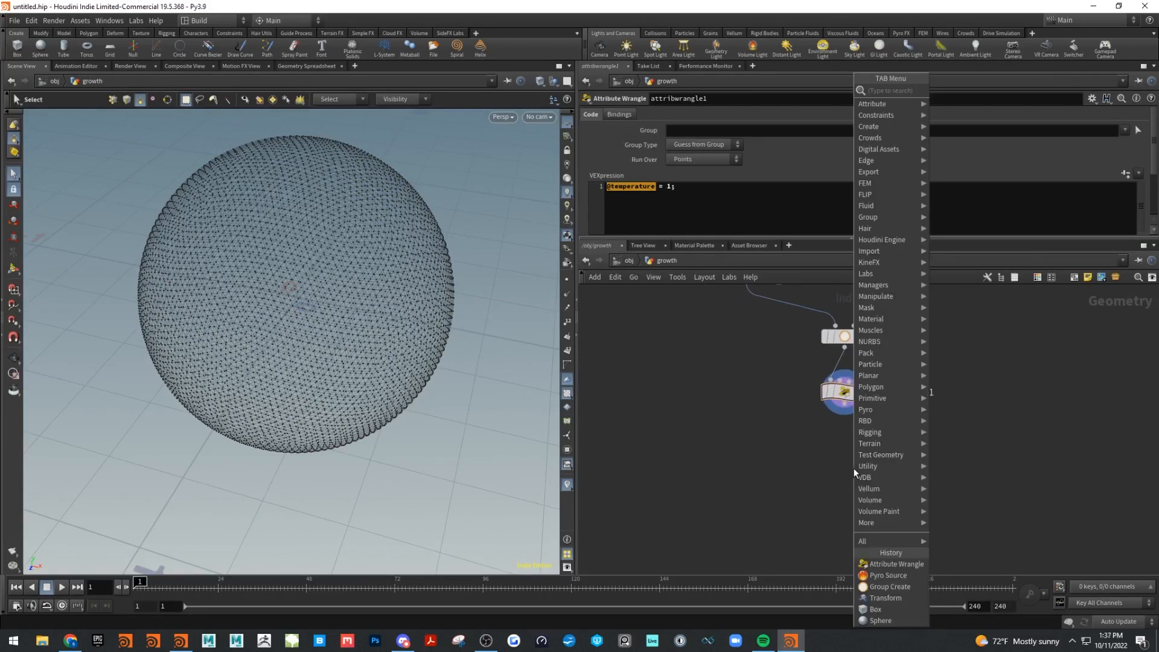
text(pyro)
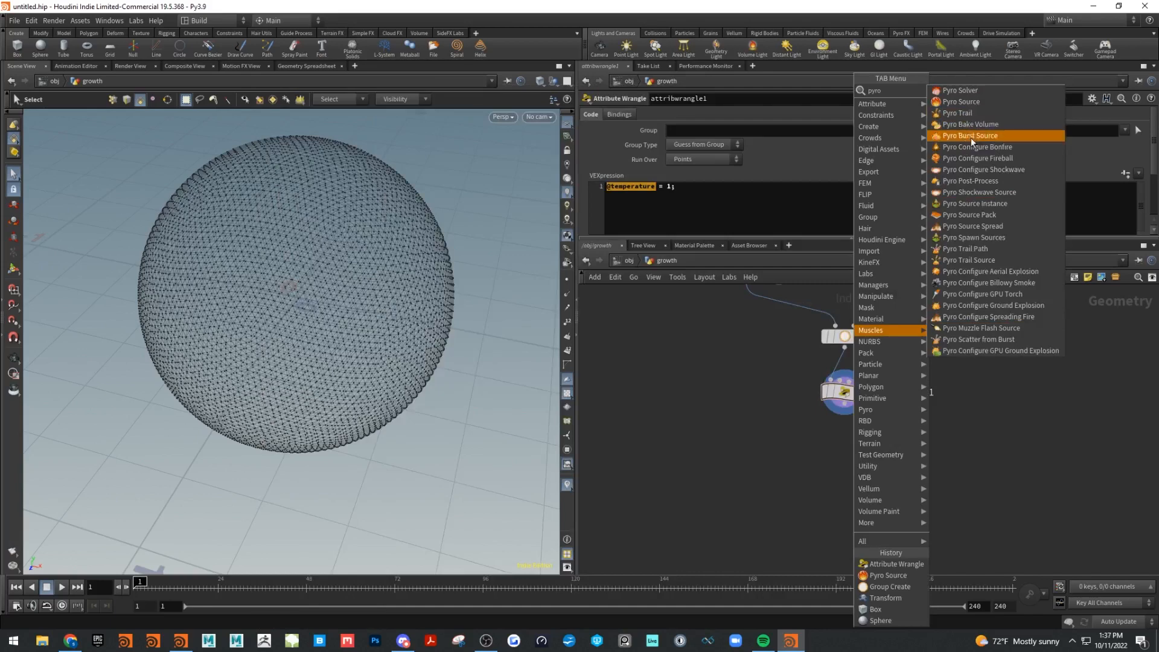
click(994, 233)
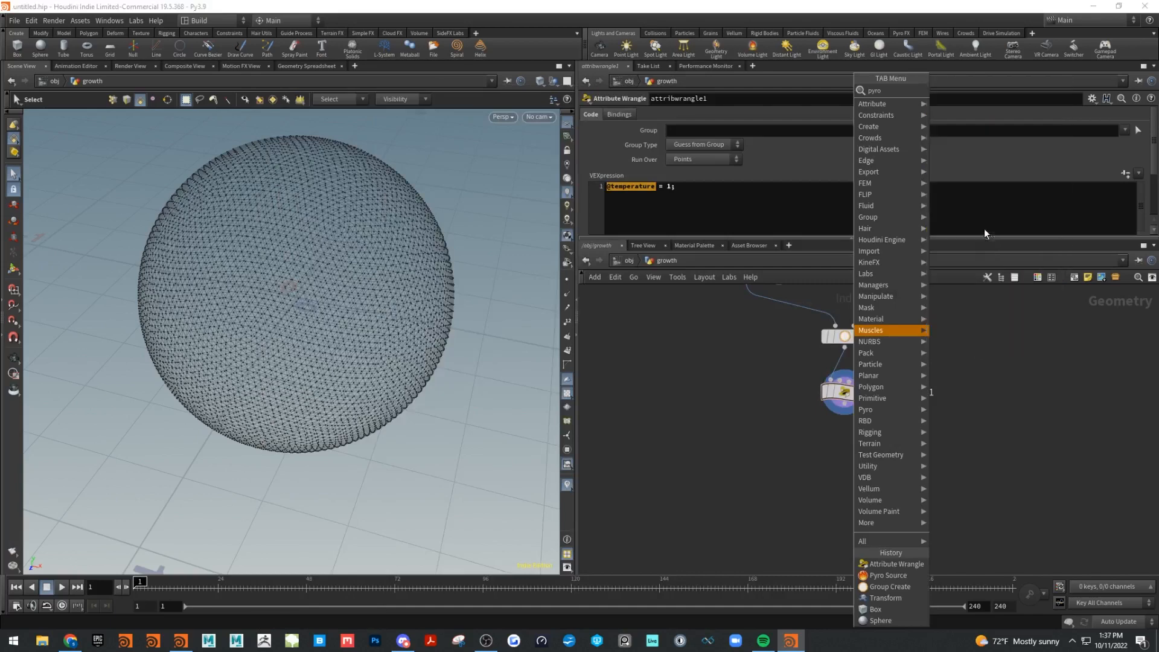
click(849, 465)
drag(853, 414, 851, 445)
mouse_move(858, 469)
Make the parameter pane taller, display the Pyro Source Spread node and open the viewport's visualizers list.
drag(755, 246, 756, 281)
alt+drag(377, 326, 297, 396)
alt+right_drag(297, 396, 503, 461)
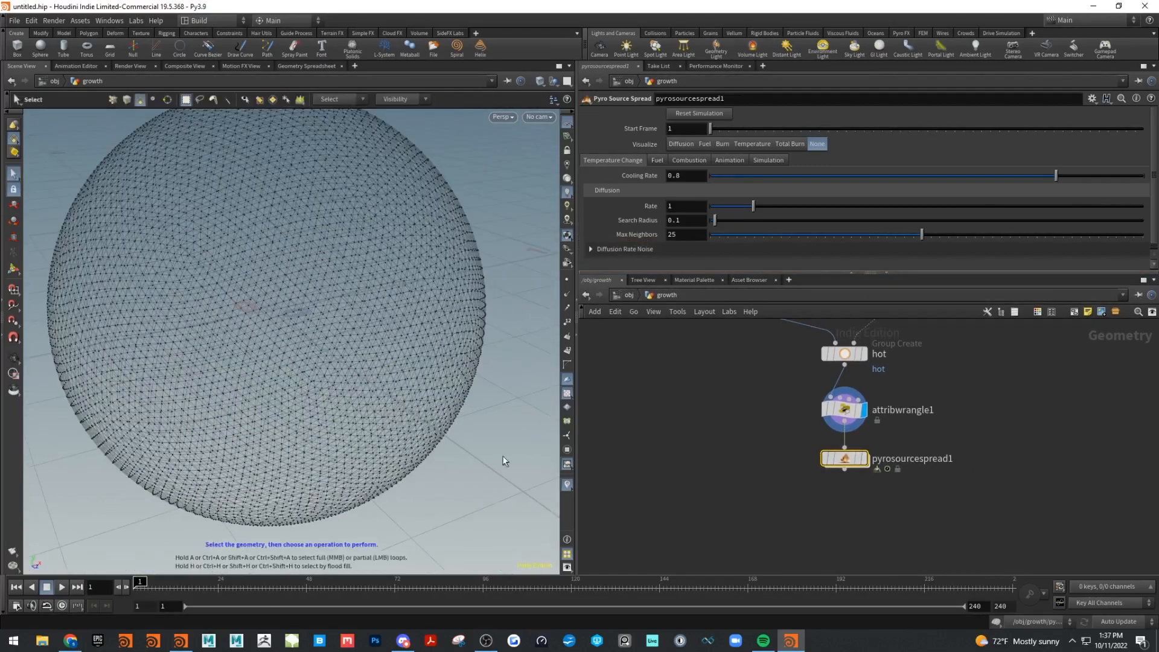
click(568, 486)
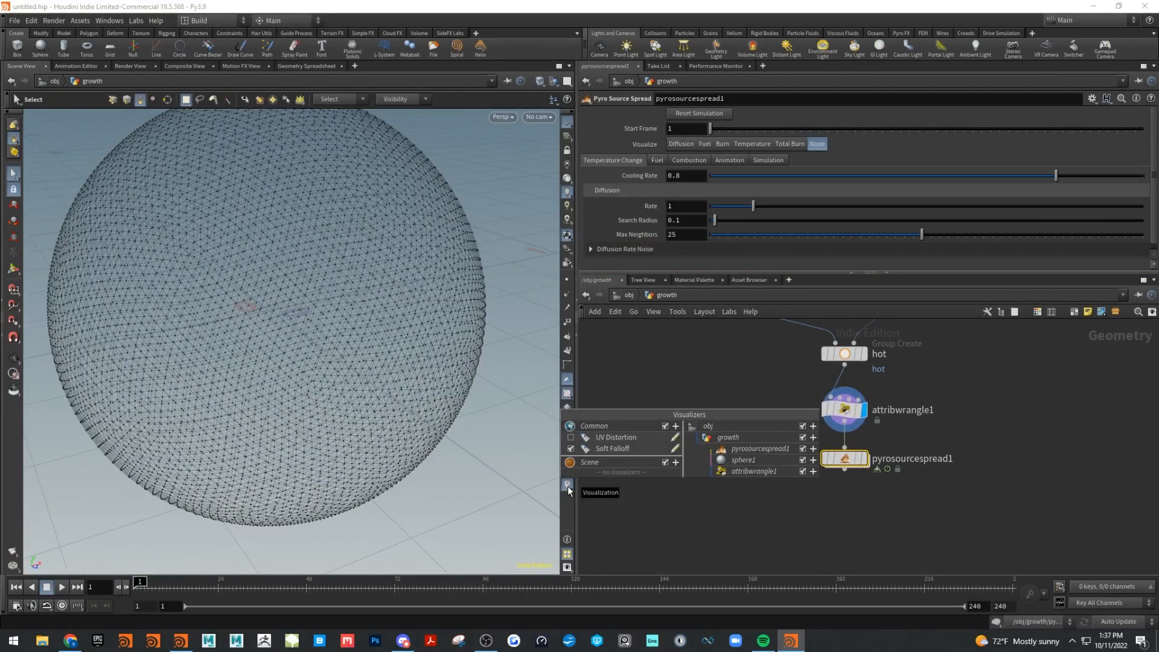
click(862, 460)
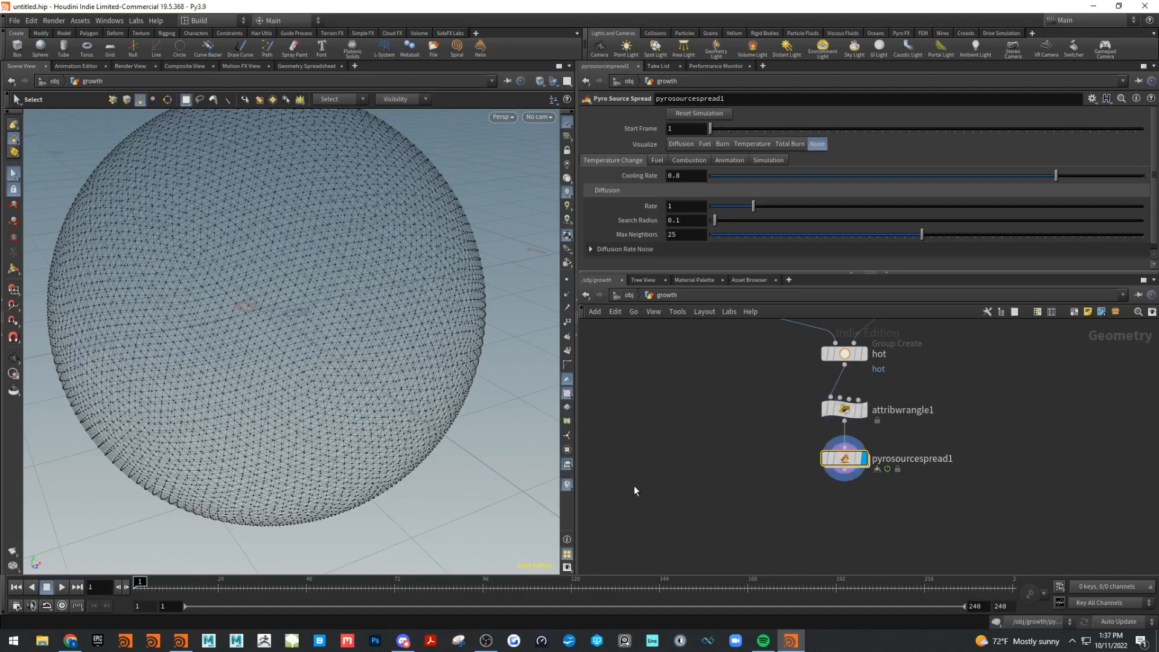
click(568, 486)
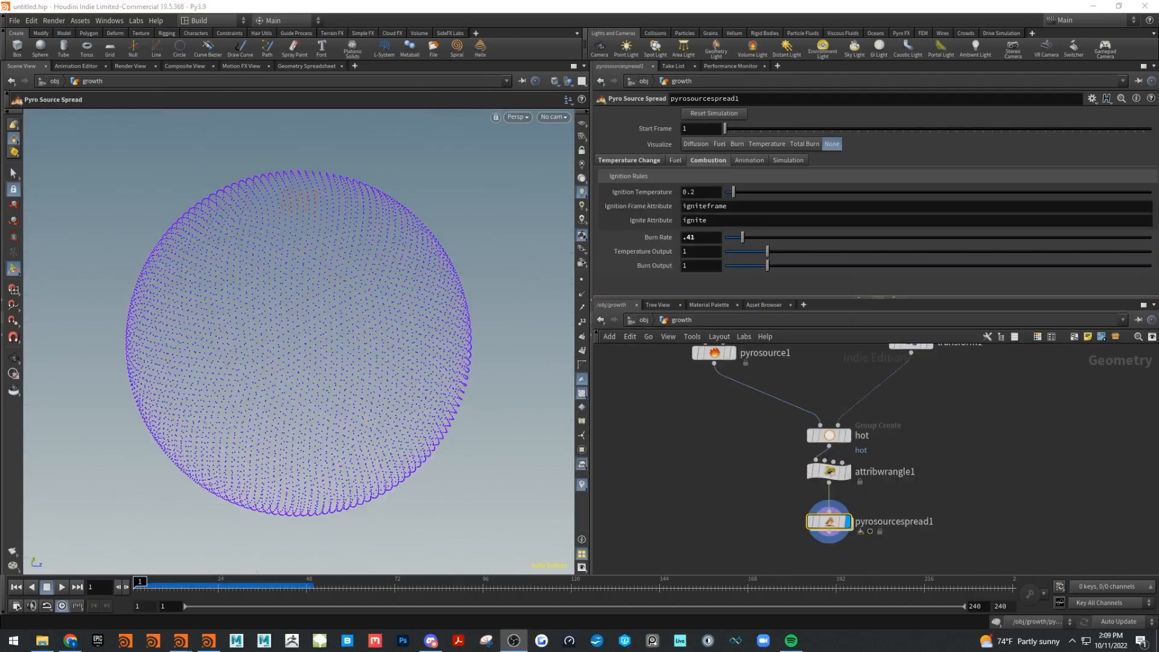
Review the hot group node's settings and the wrangle's group and temperature expression.
click(985, 459)
middle_drag(900, 432, 915, 449)
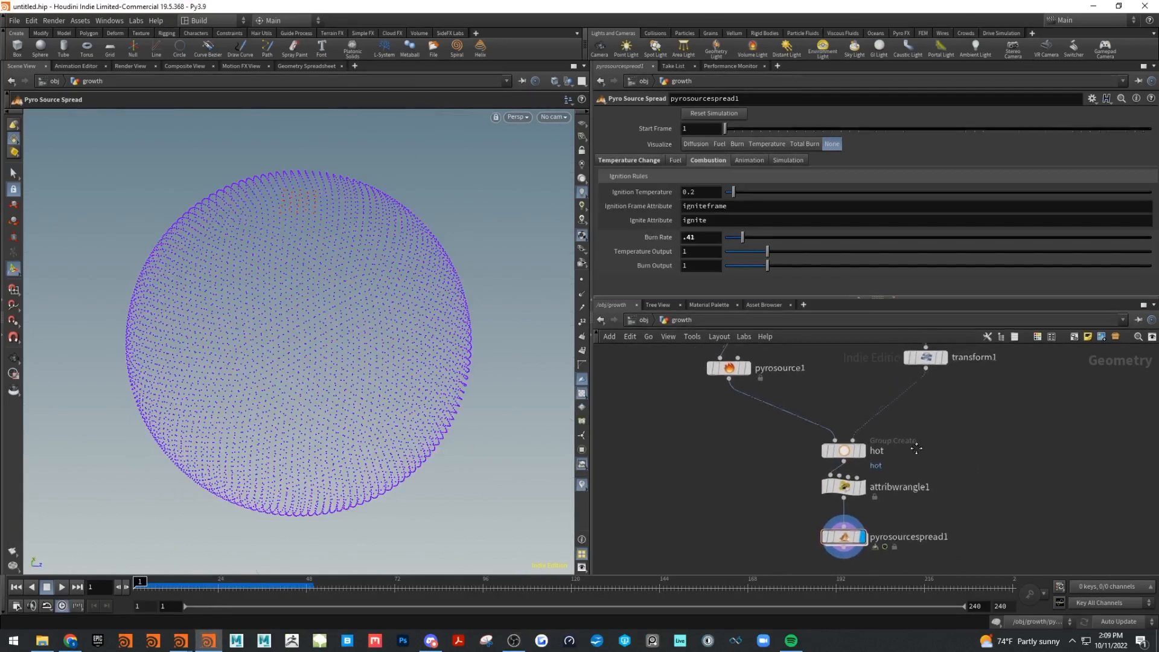
click(916, 449)
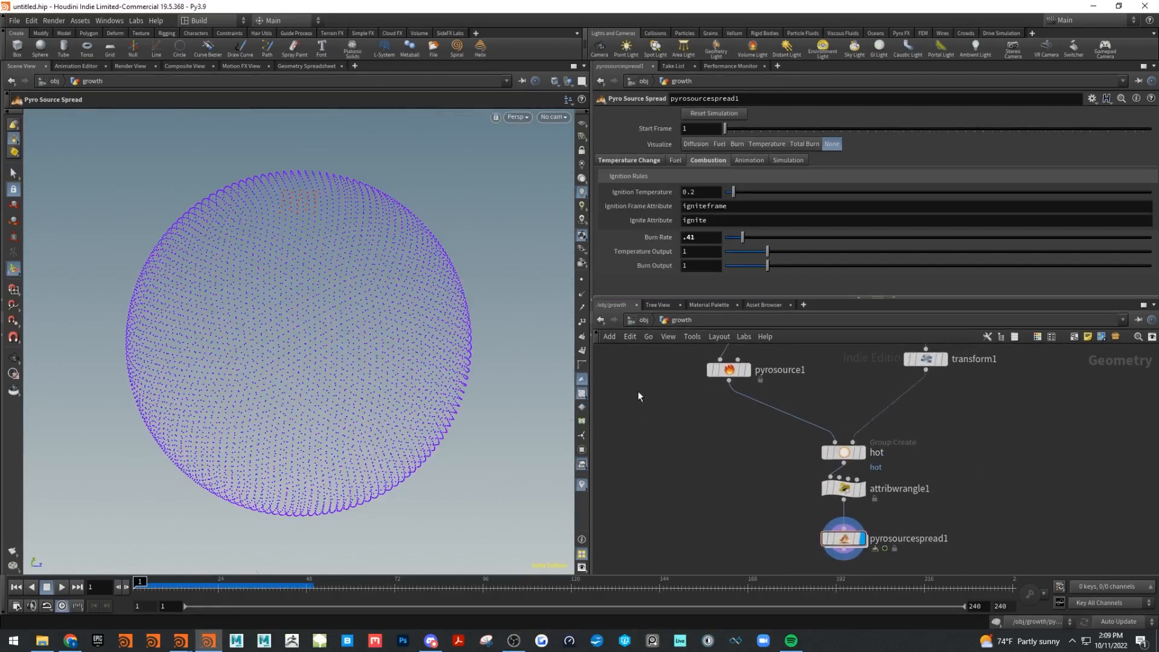
click(844, 452)
click(844, 488)
middle_drag(822, 399, 822, 440)
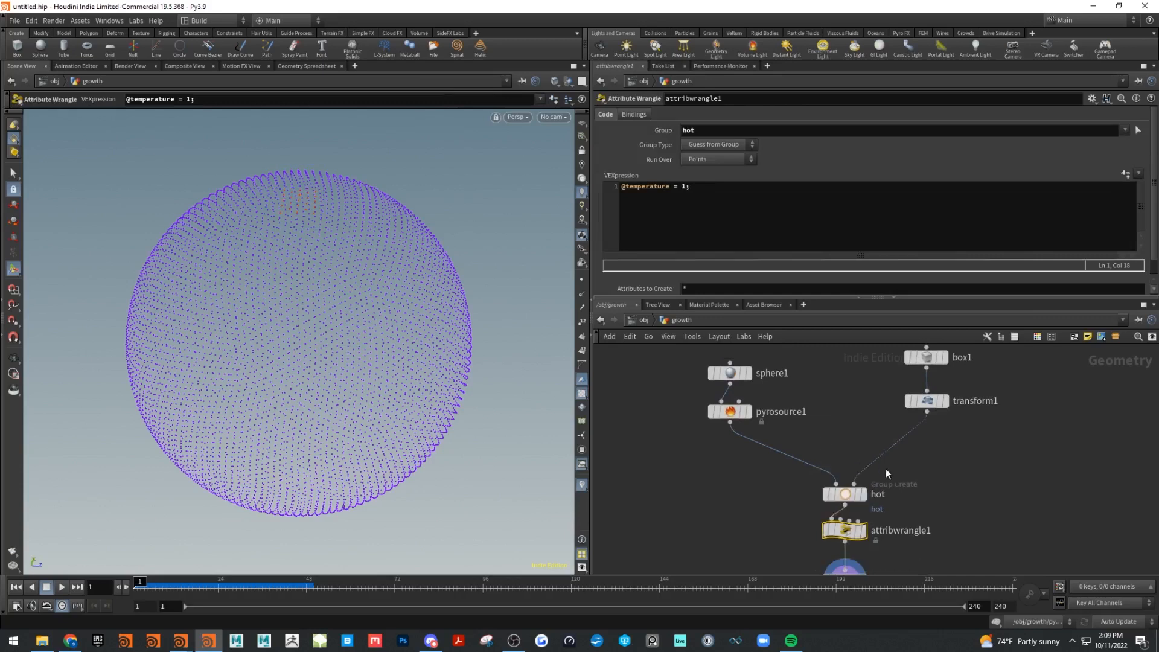
click(845, 494)
mouse_move(939, 472)
middle_down()
mouse_move(939, 404)
mouse_move(922, 457)
middle_up()
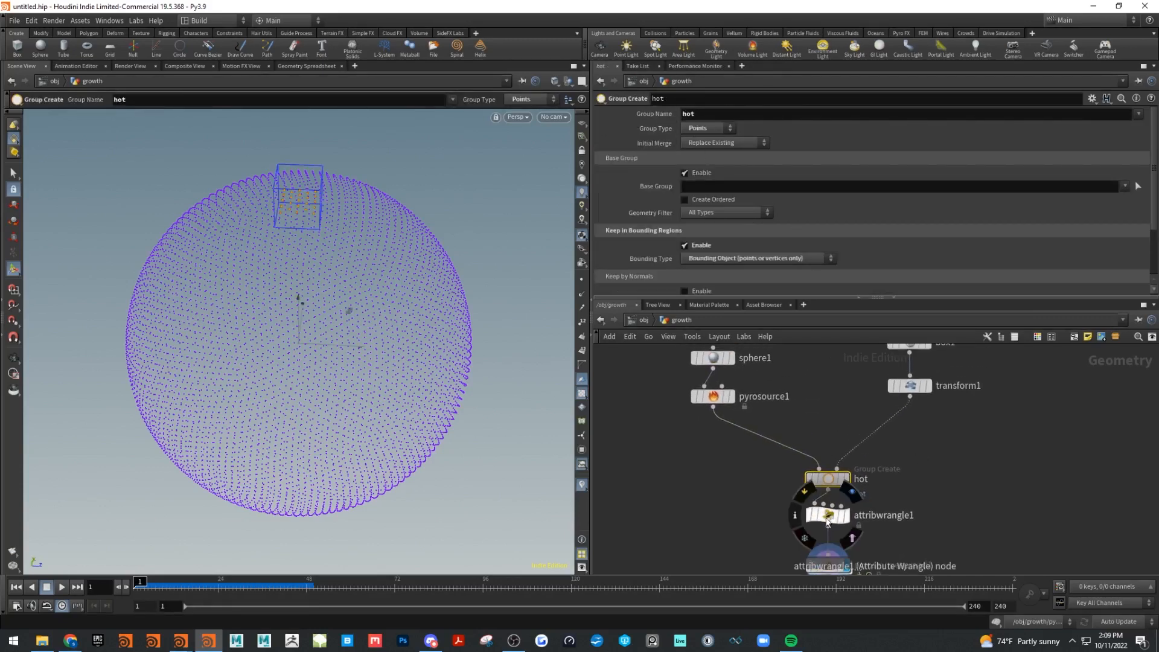
click(828, 520)
drag(691, 186, 611, 186)
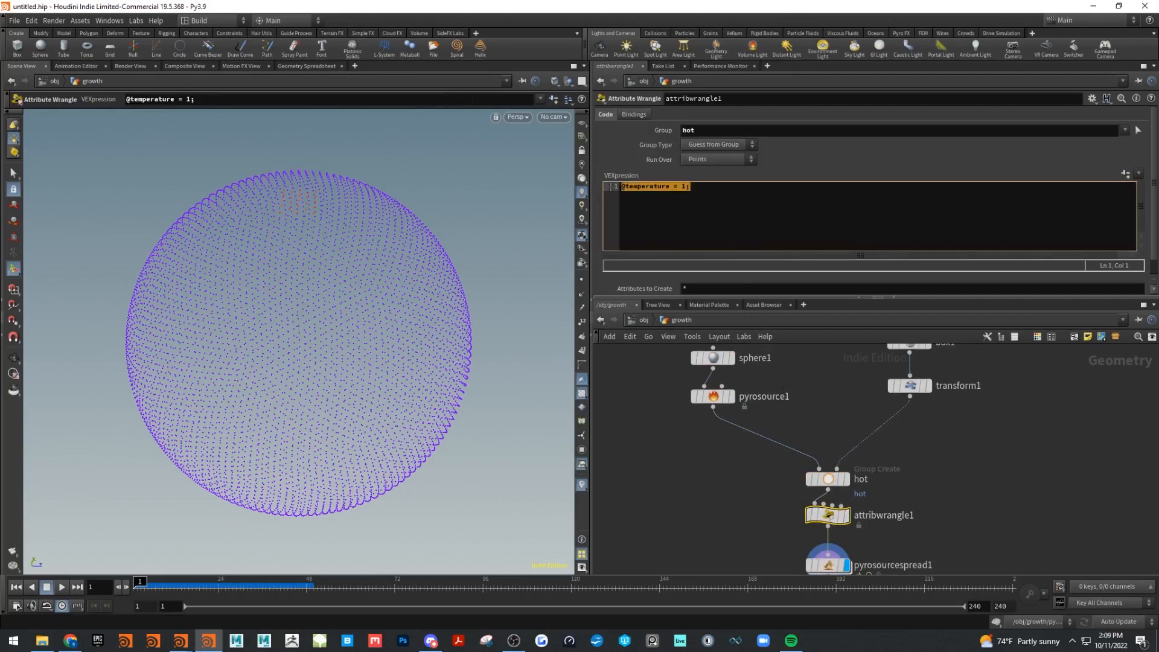
drag(706, 127, 637, 130)
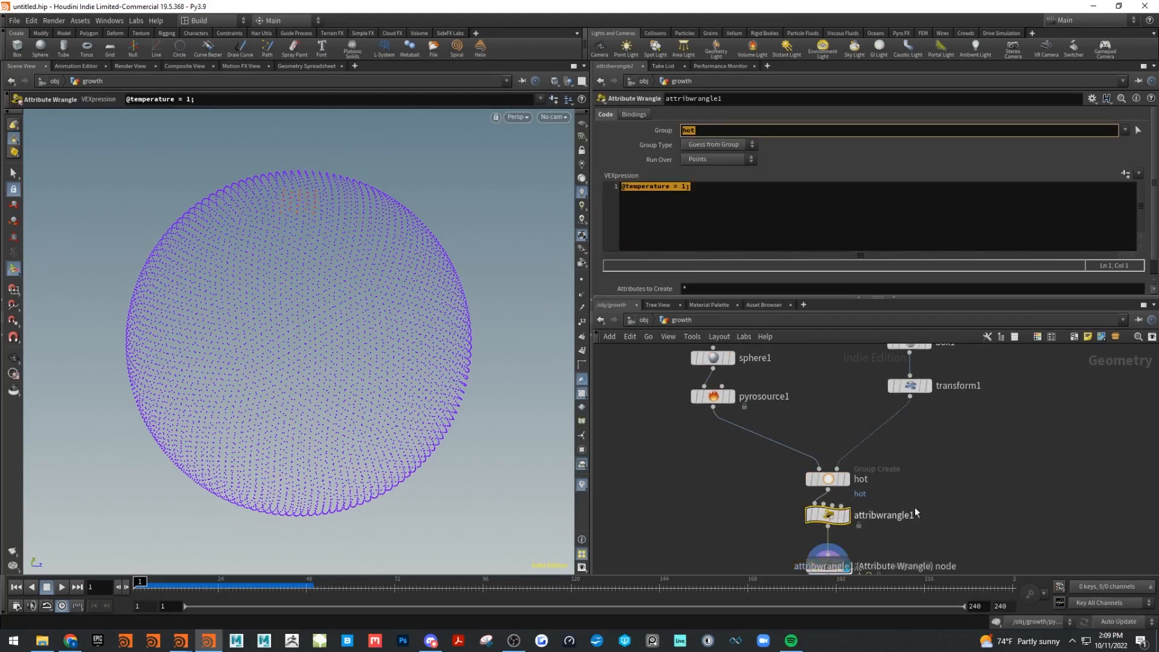
Check the Pyro Source Spread's node info and play the simulation to watch the spread over the sphere.
middle_drag(853, 515, 846, 447)
click(832, 498)
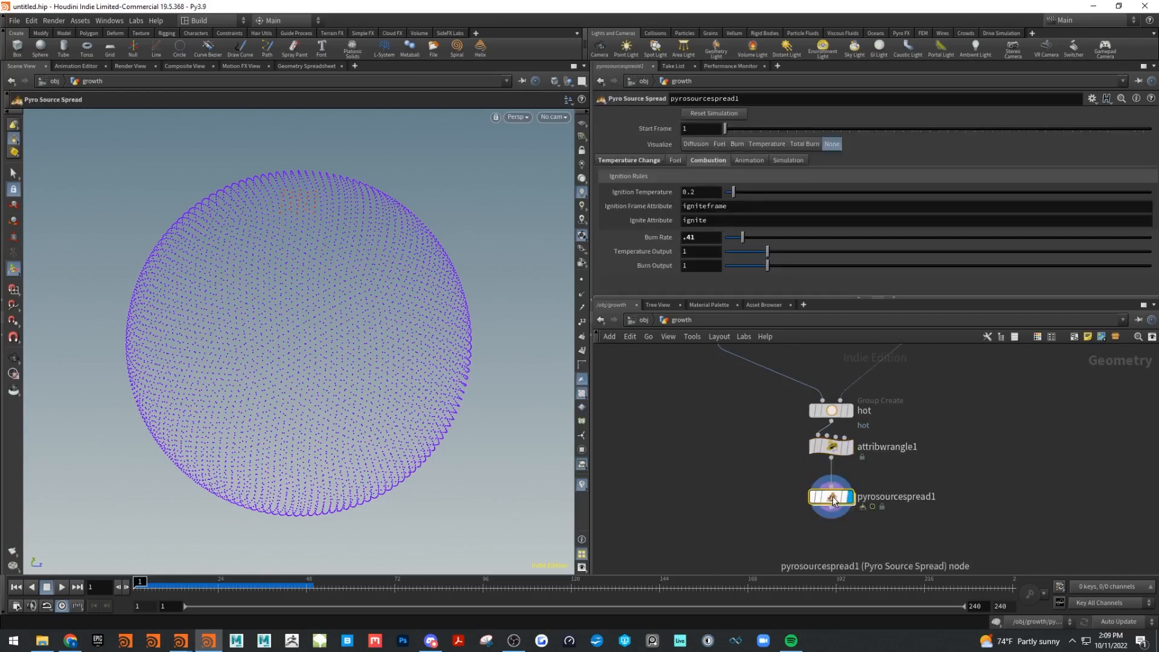
click(793, 501)
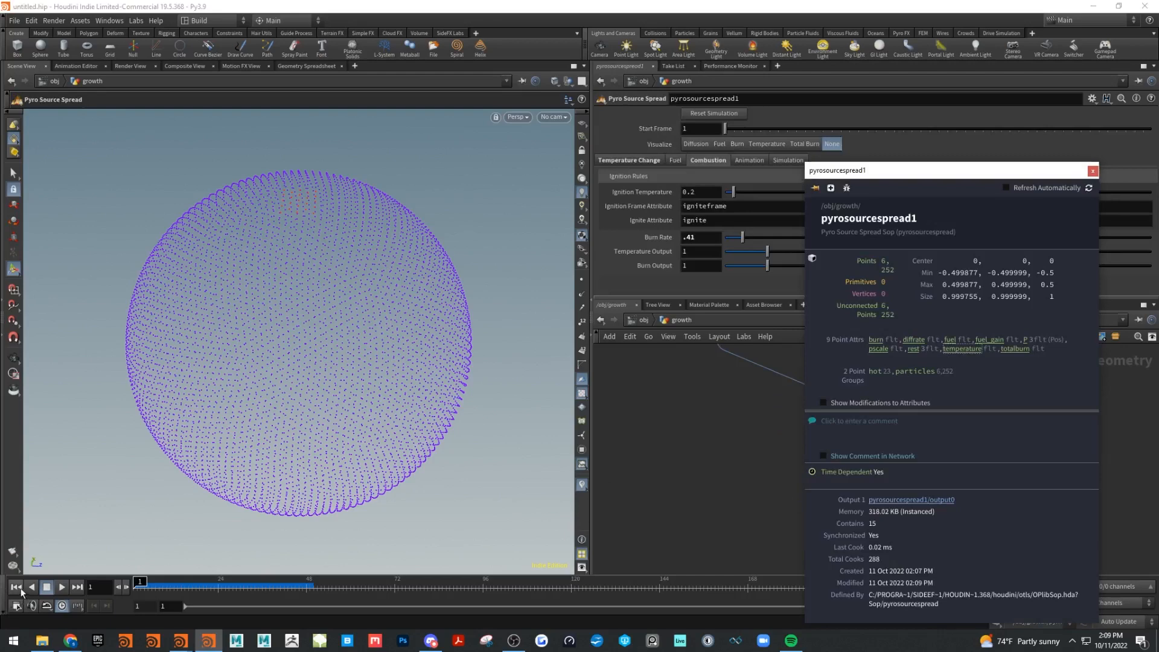
click(60, 586)
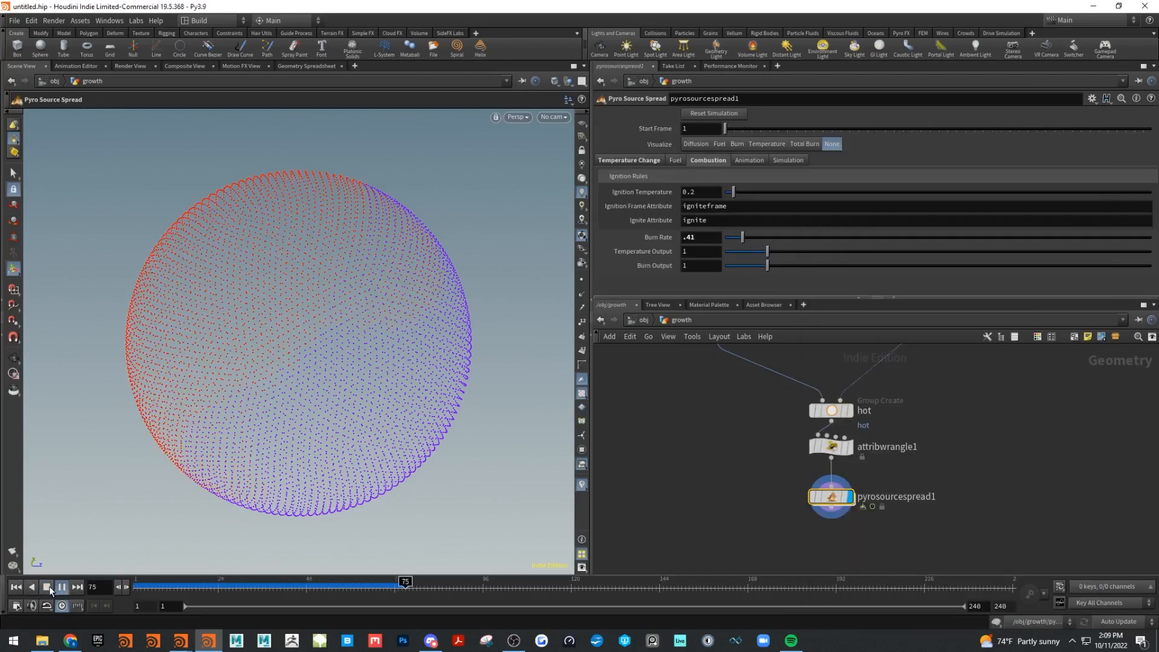
Stop playback, return to the first frame and switch the viewport visualizer from burn to temperature.
click(48, 589)
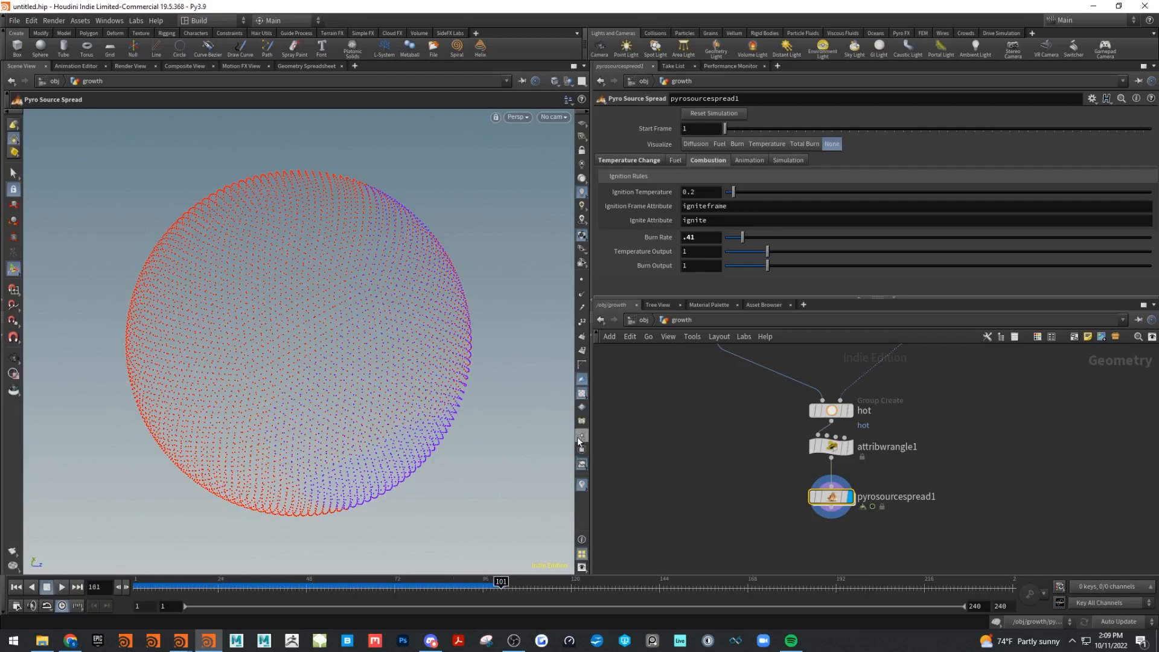
click(581, 483)
click(584, 471)
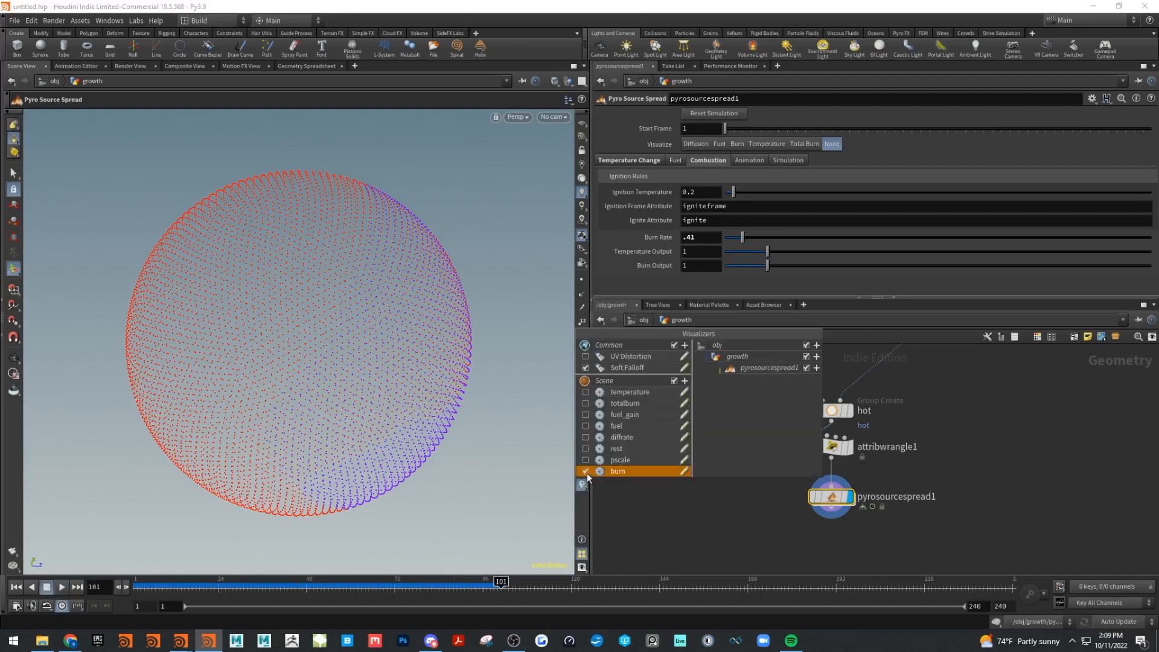
click(23, 588)
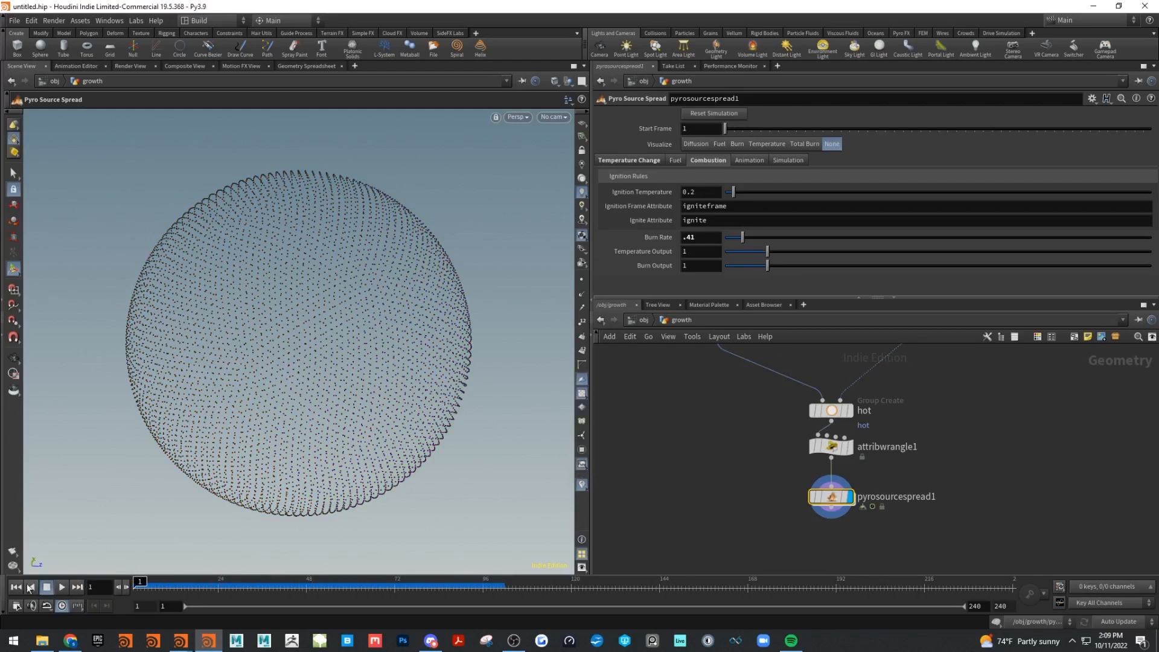
click(581, 486)
click(584, 392)
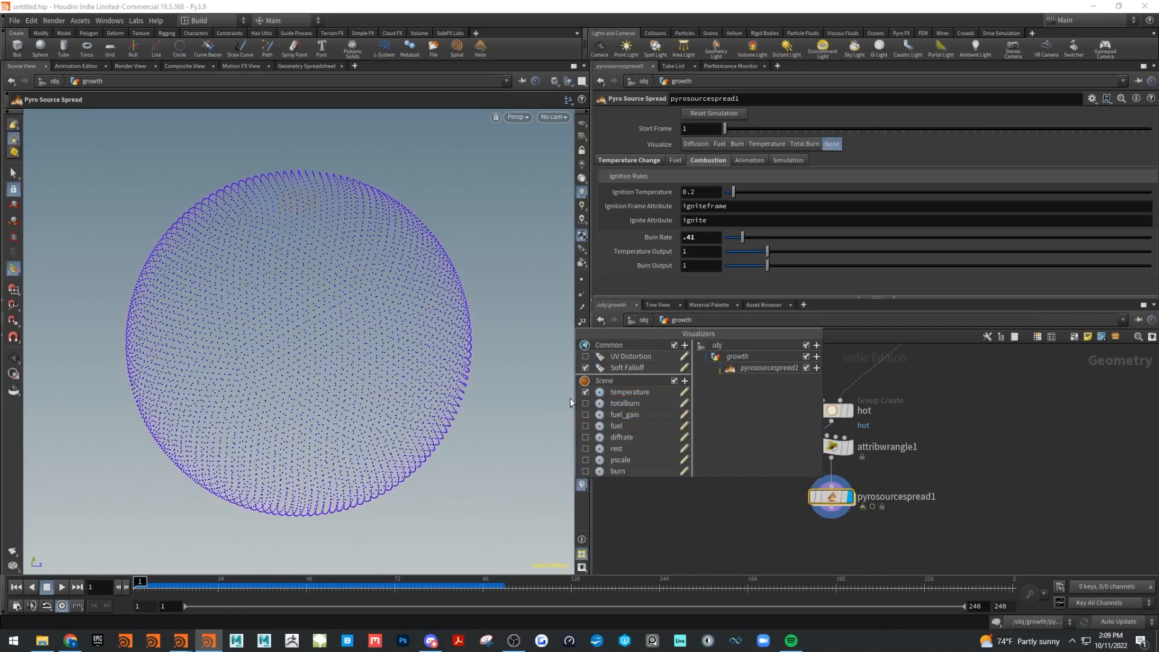
Play the simulation and inspect the temperature spread over the sphere from several angles.
click(63, 586)
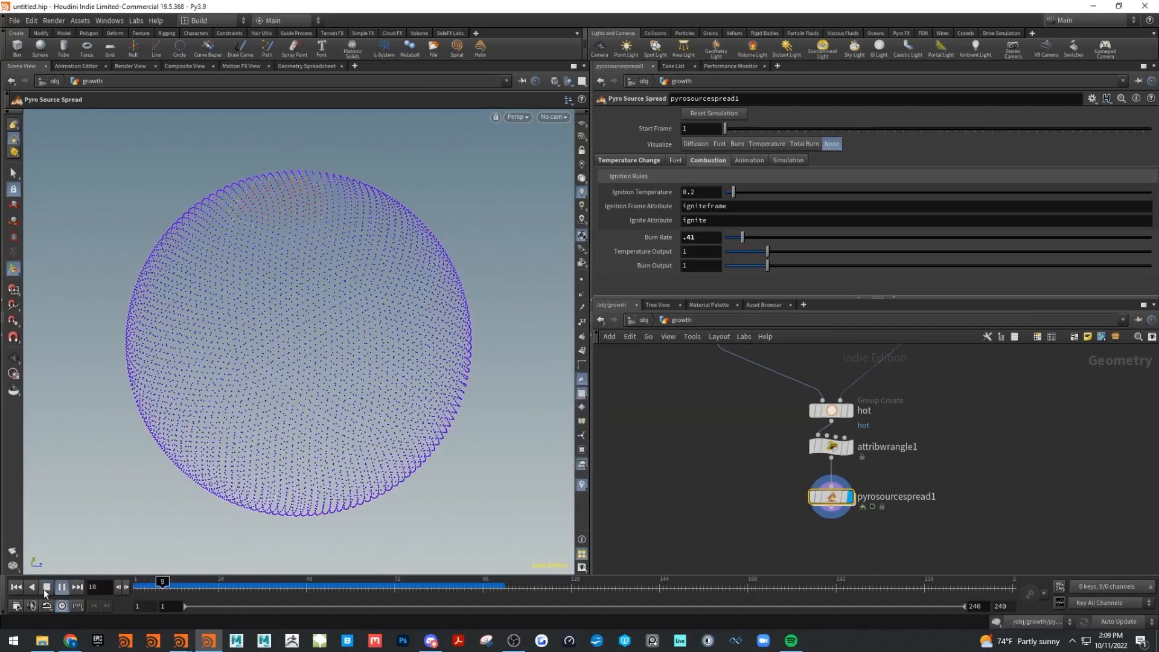
key(Escape)
drag(201, 414, 328, 440)
key(Return)
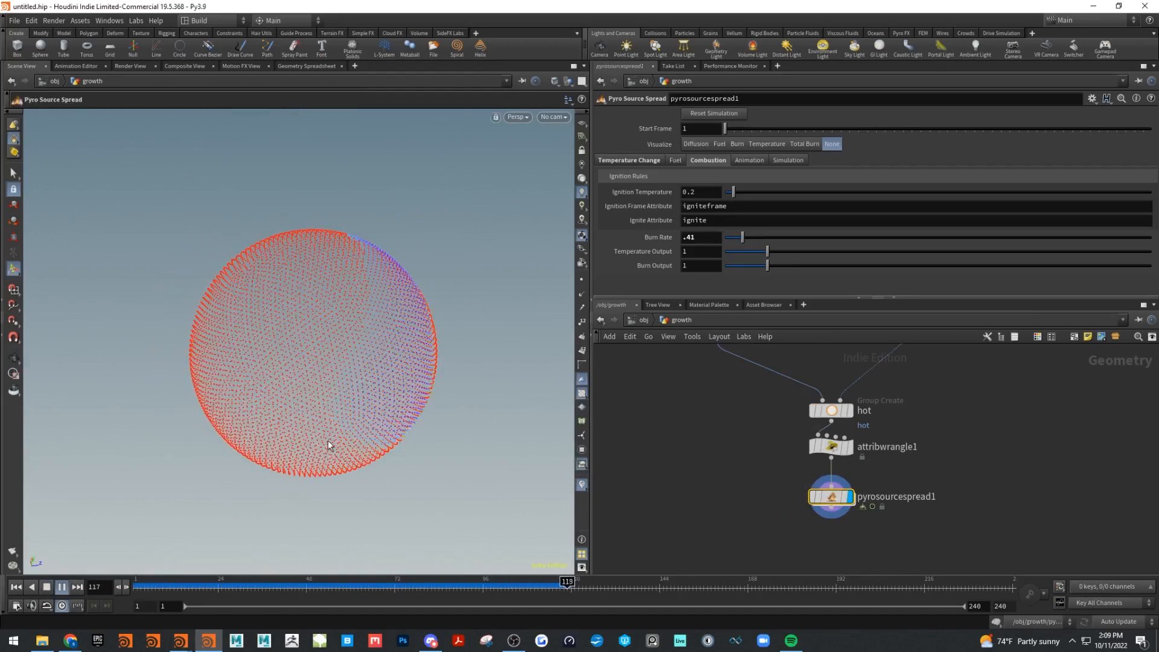
click(49, 586)
key(Escape)
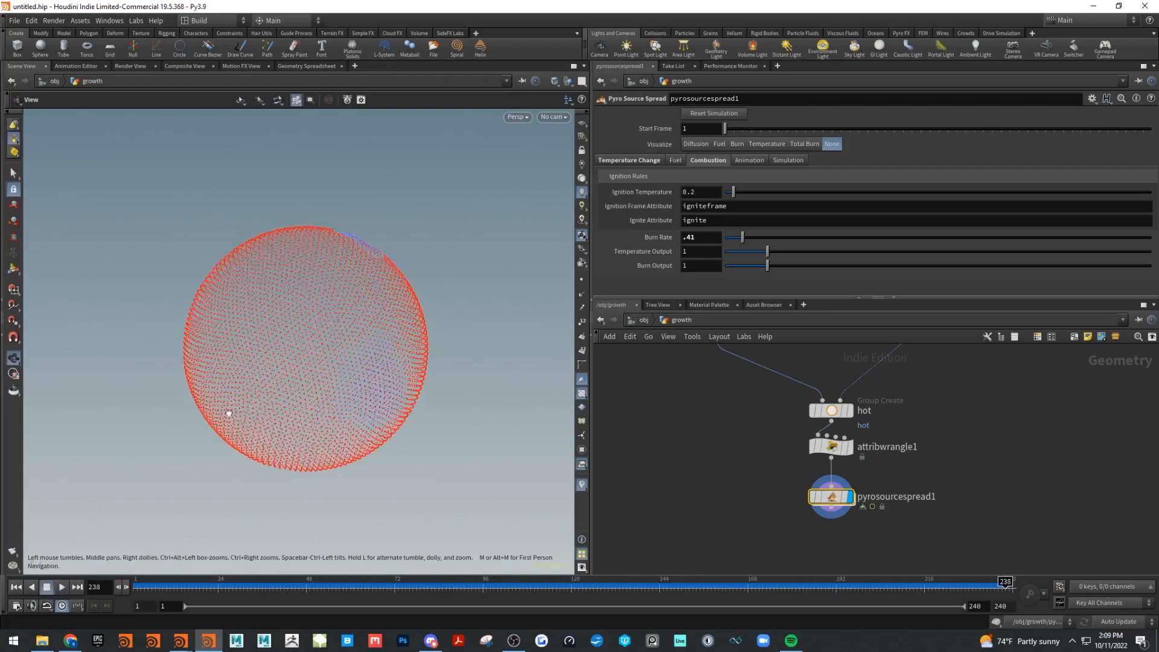
drag(228, 409, 354, 445)
alt+middle_drag(354, 445, 393, 418)
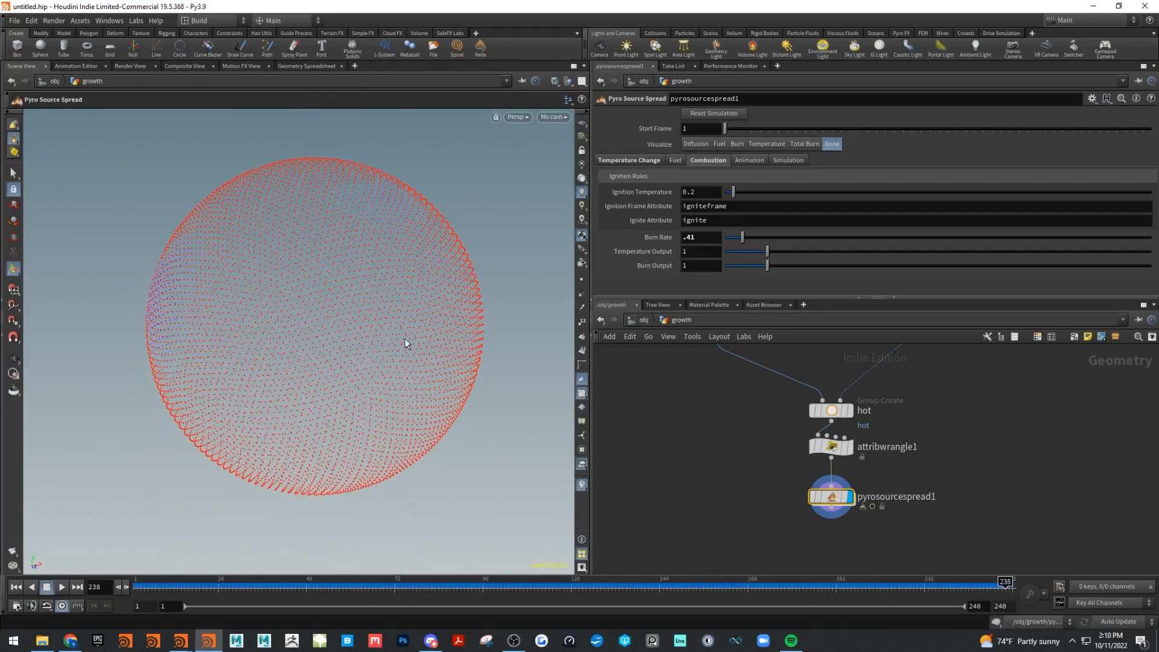
Replay the spread from the first frame, examine the sphere's far side and return the timeline to frame 1.
click(16, 587)
click(62, 586)
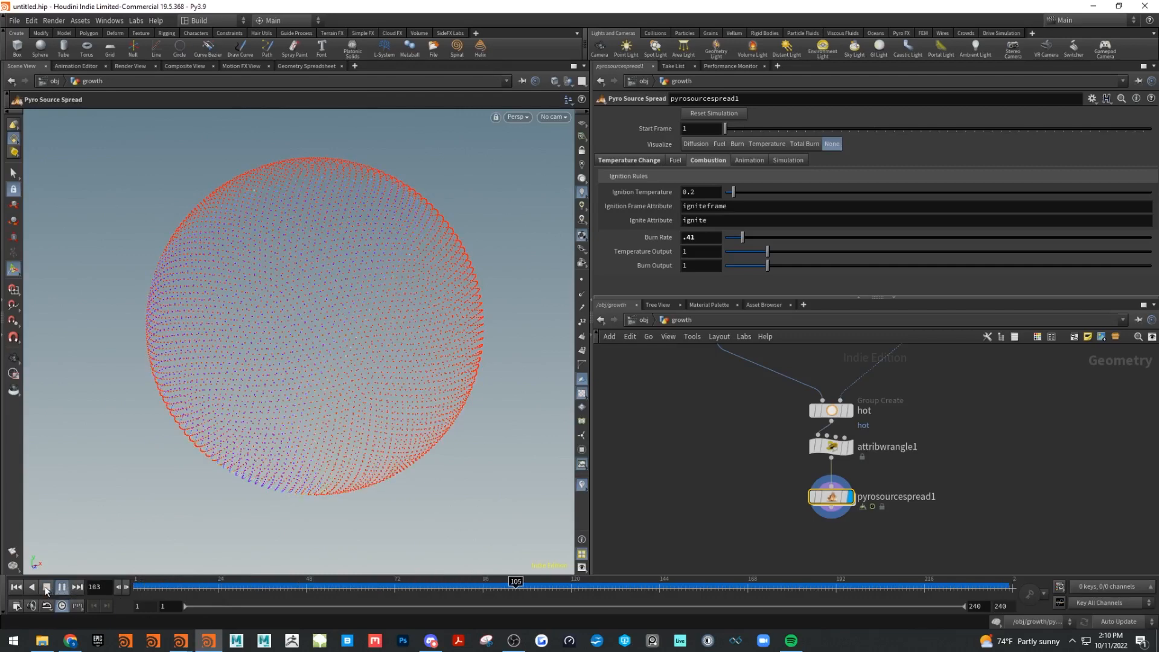
key(Escape)
drag(223, 345, 344, 469)
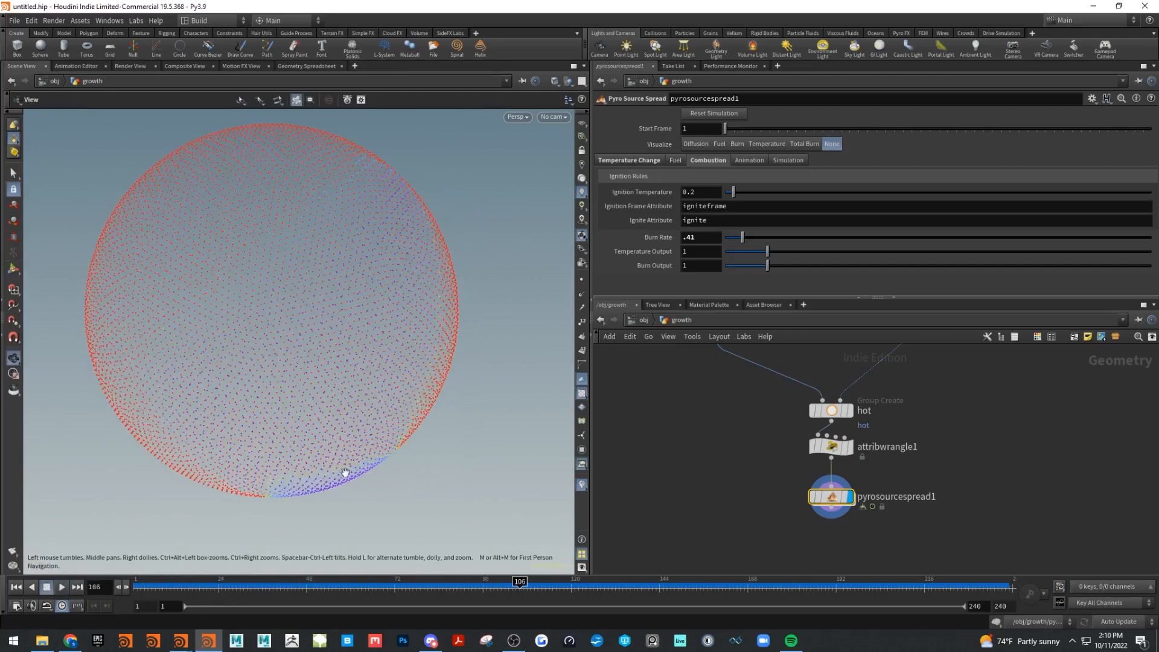
key(Return)
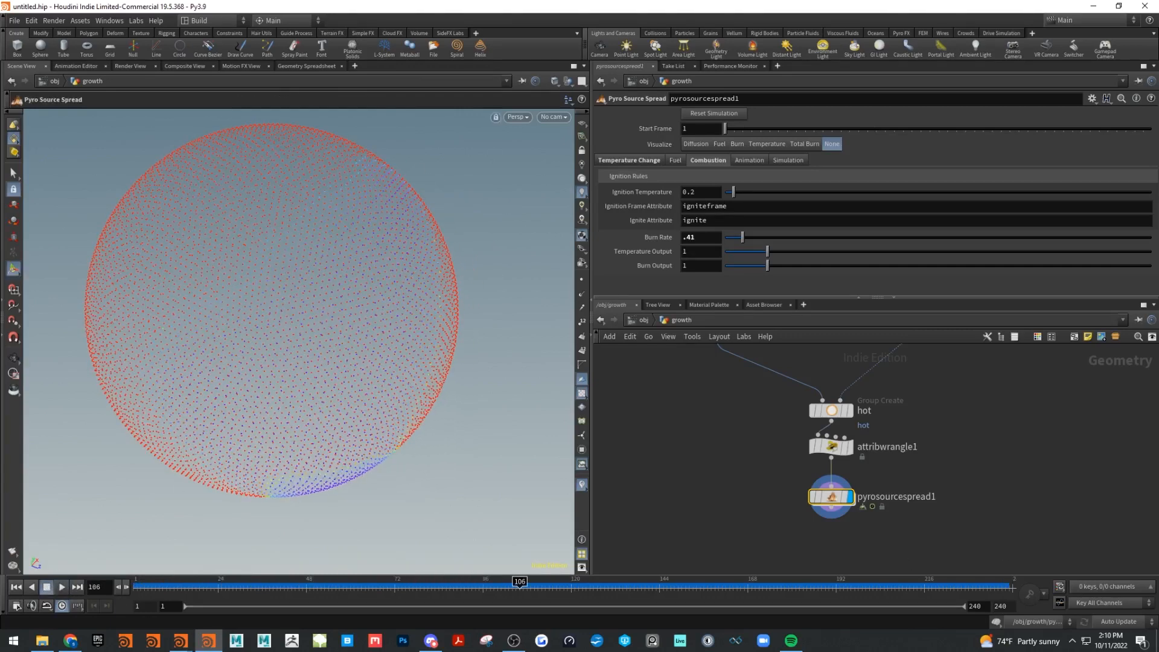
click(181, 640)
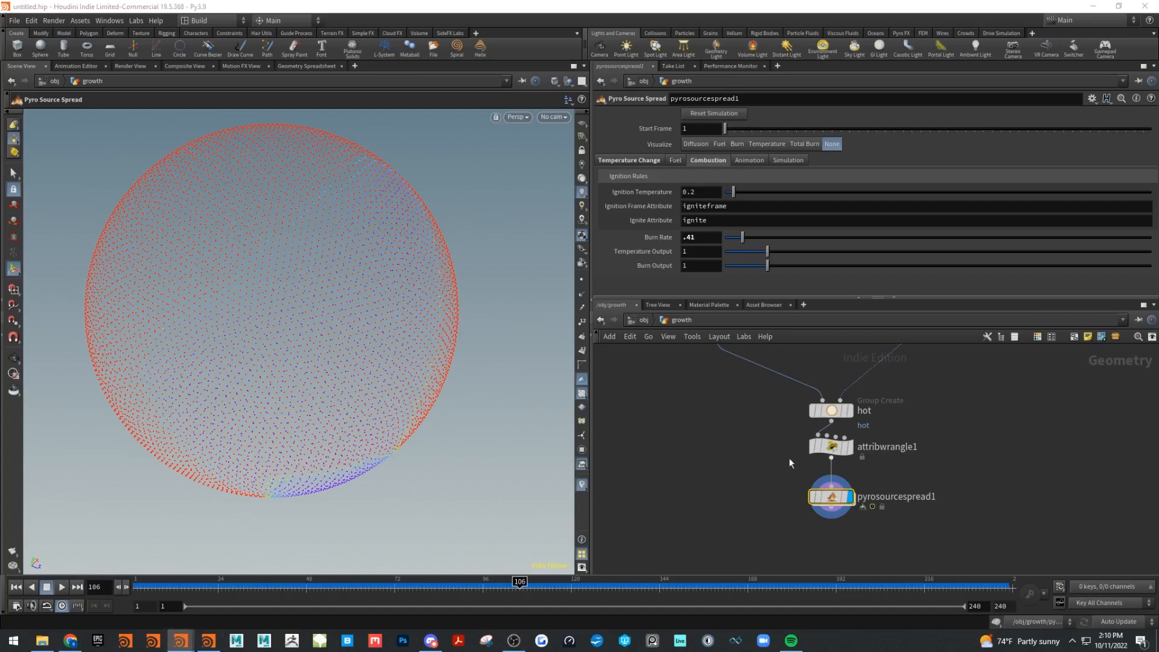
drag(518, 583, 116, 562)
Add a Delete node below the Pyro Source Spread, wire the spread's output into it and display it.
middle_drag(825, 534, 820, 500)
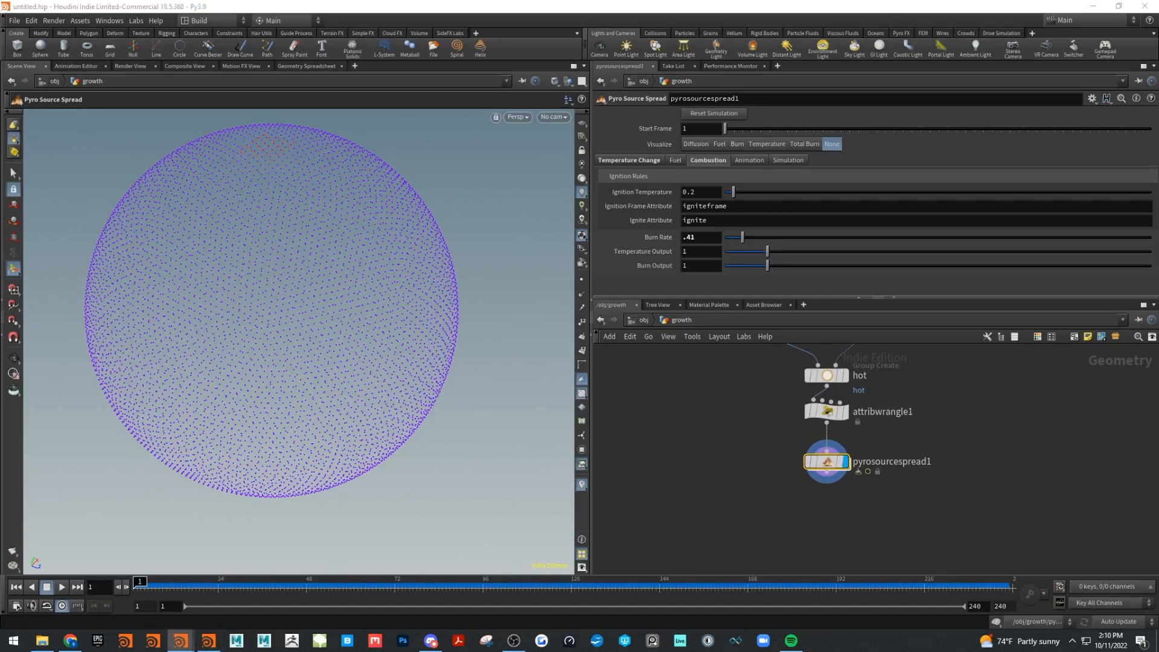
scroll(851, 500, up, 1)
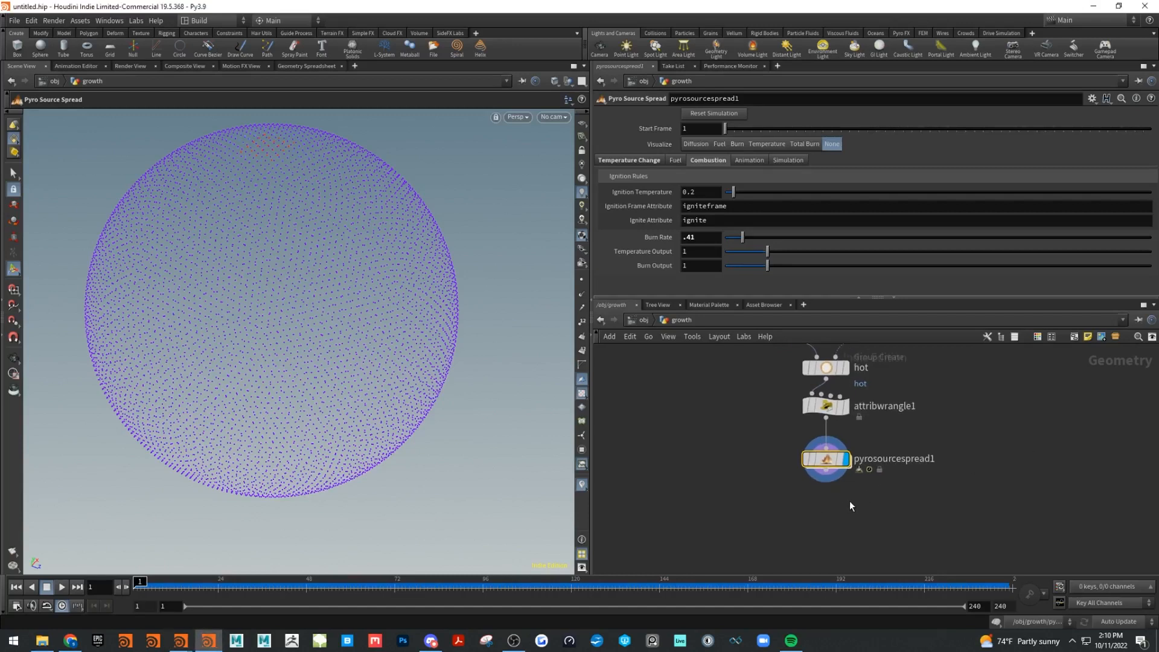
key(Tab)
text(del)
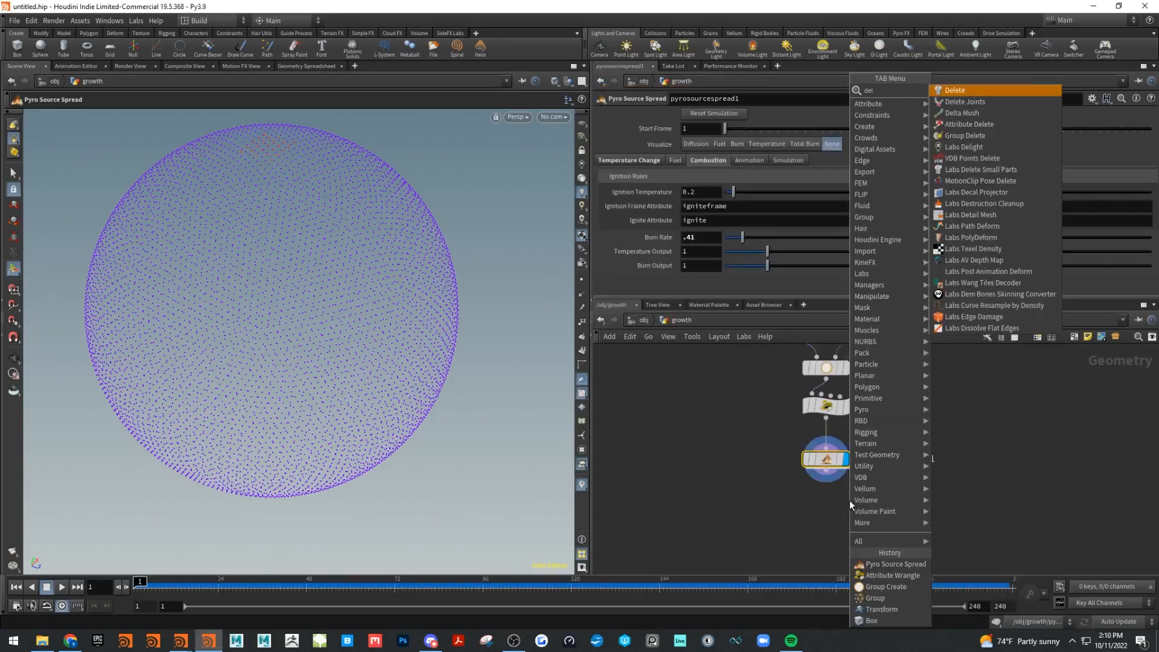
text(t)
key(BackSpace)
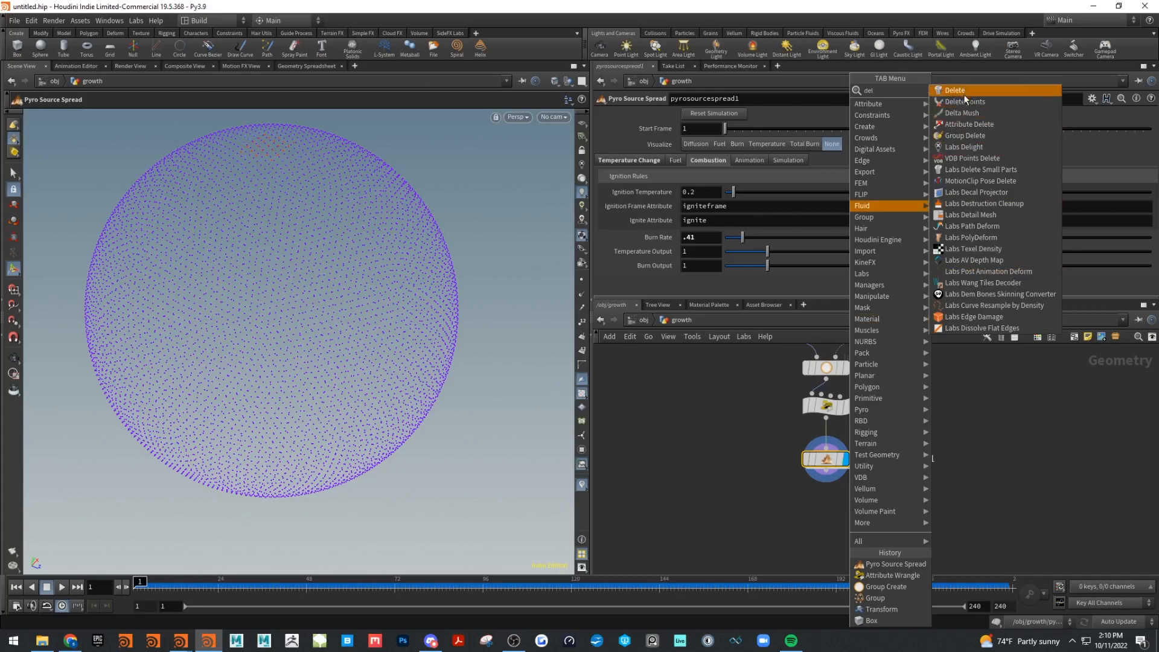
key(Return)
click(847, 539)
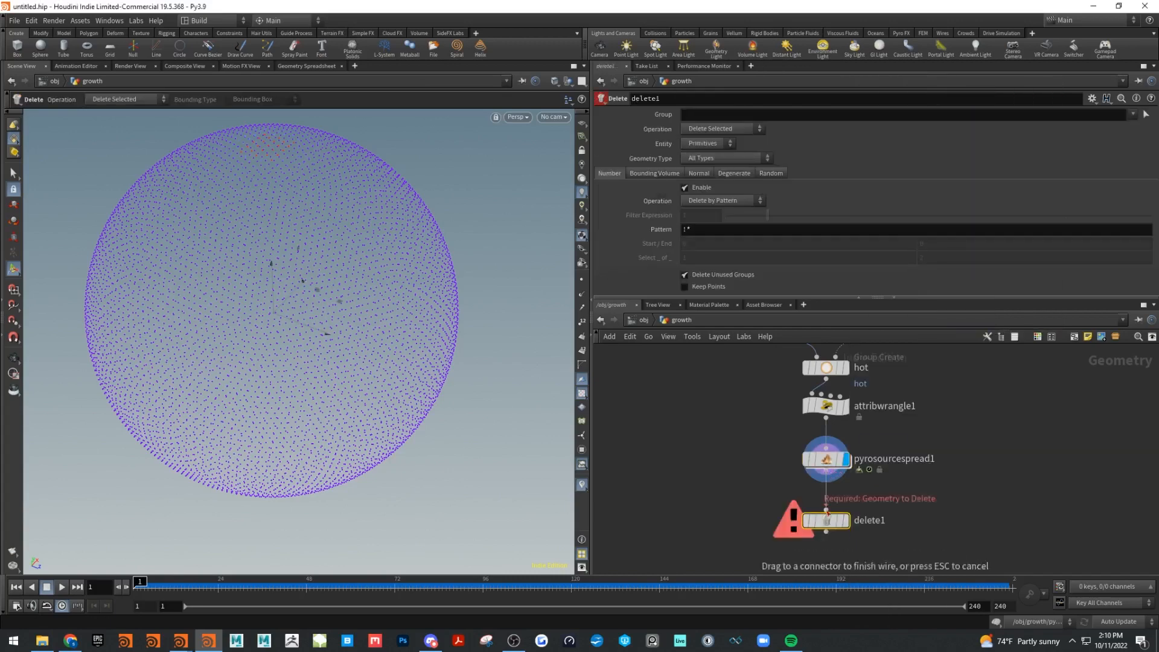
click(846, 520)
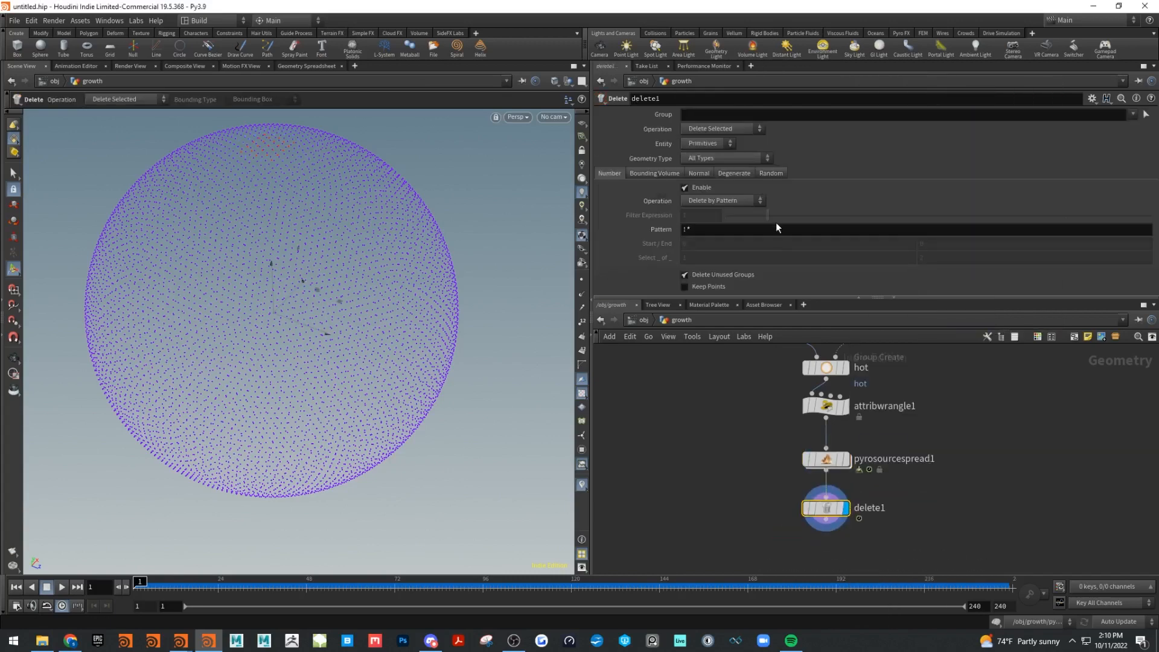
Set the Delete node's operation to Delete Non-Selected and its entity to Points.
click(713, 127)
click(716, 146)
click(710, 142)
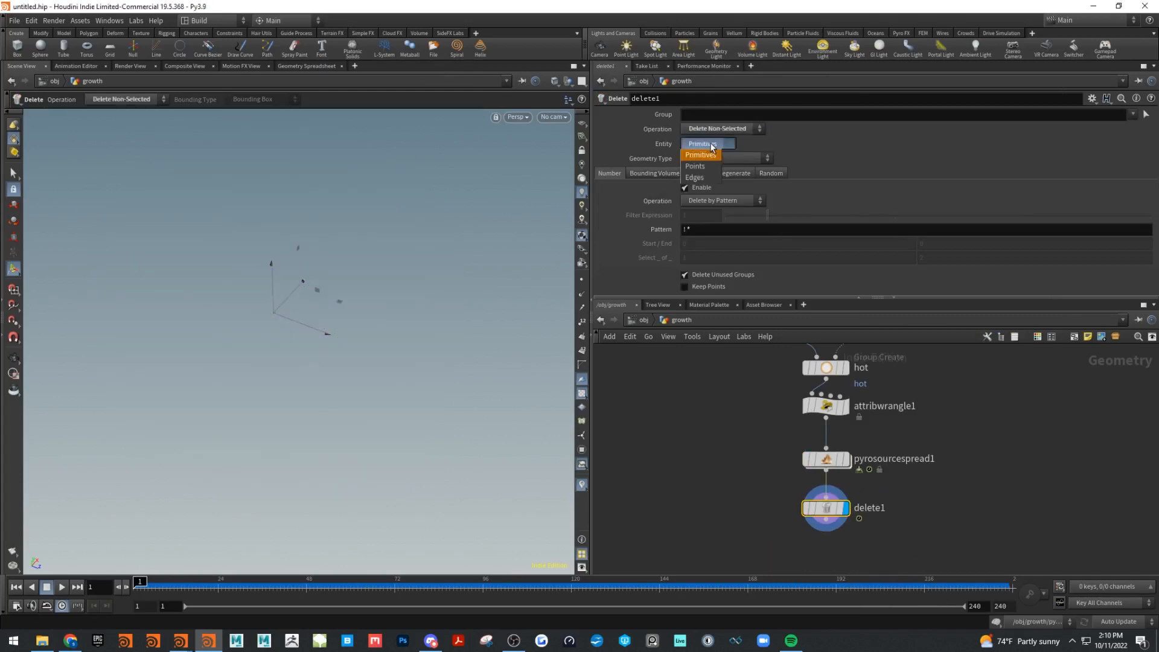
click(710, 174)
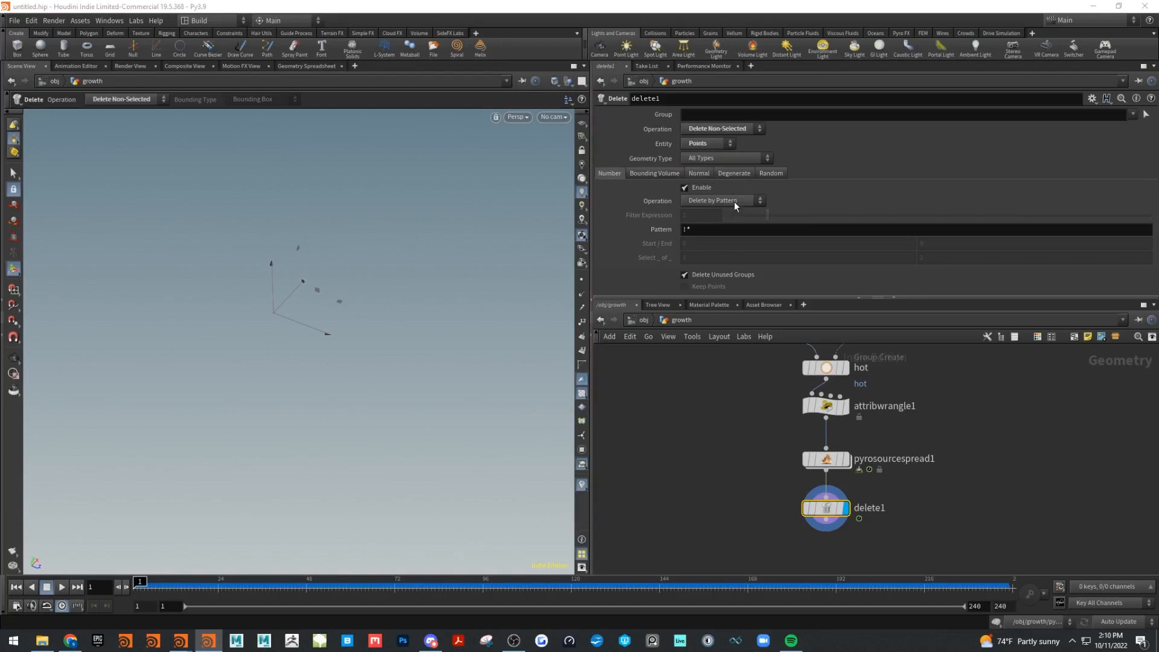
click(705, 198)
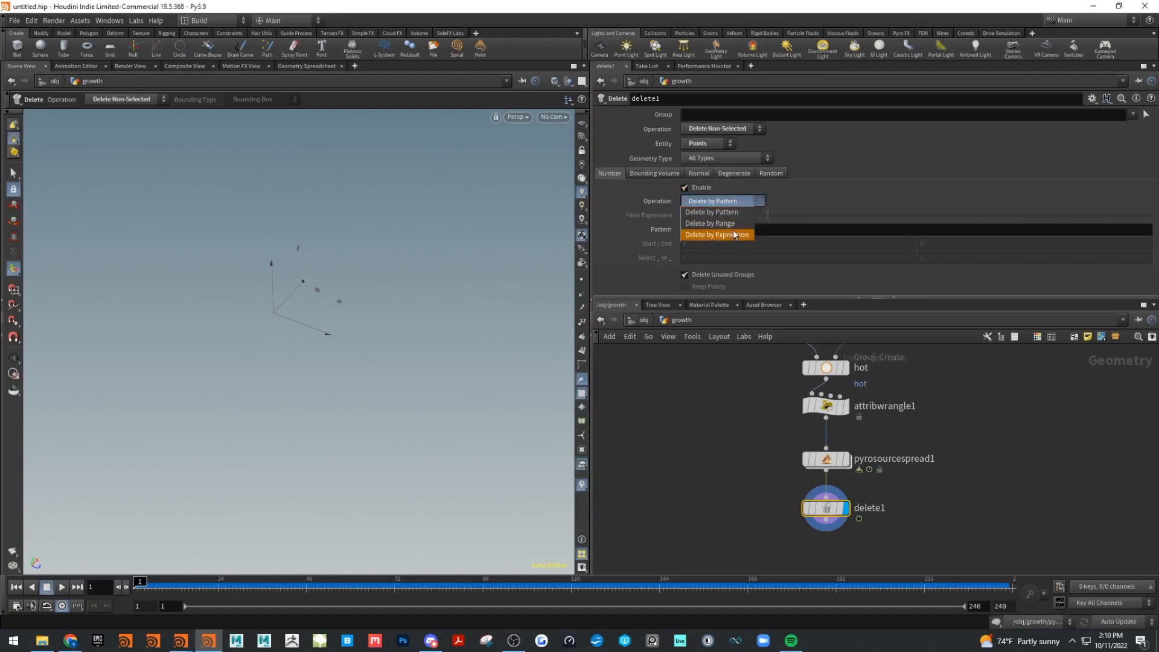
click(702, 234)
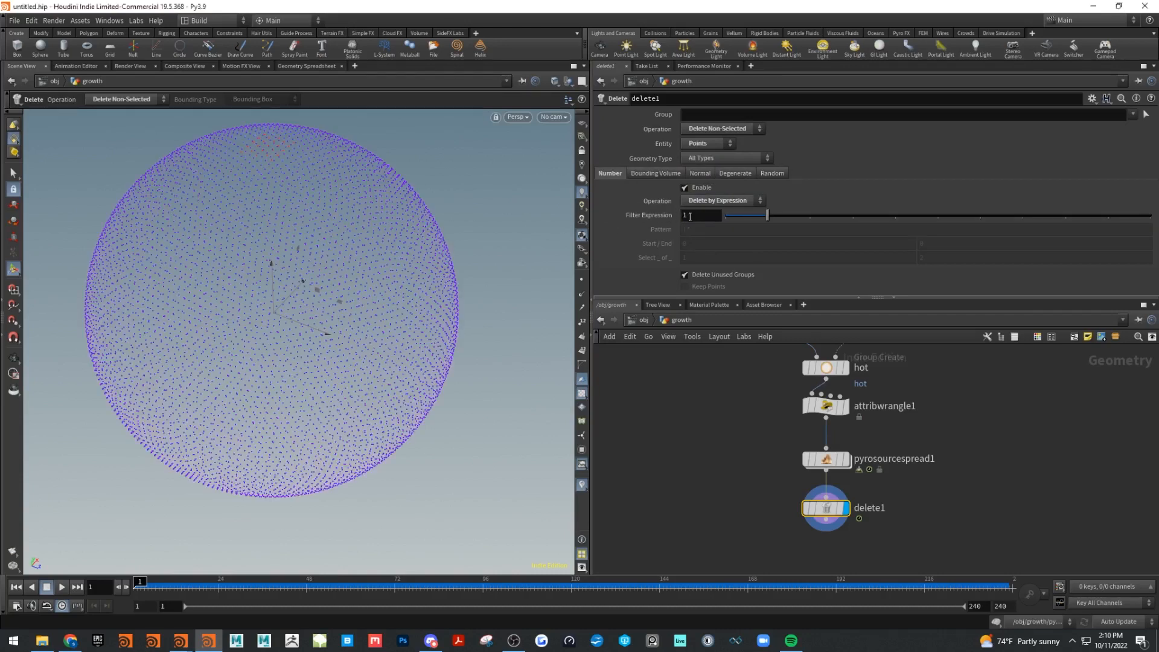
click(690, 215)
text(@)
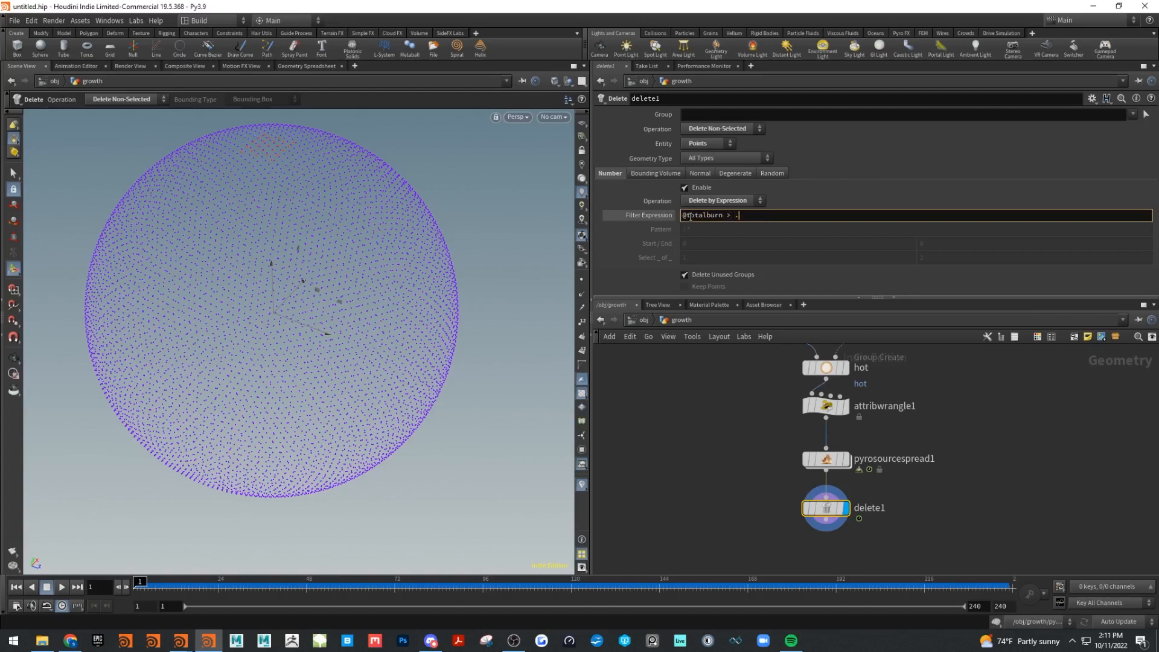
text(2)
key(Return)
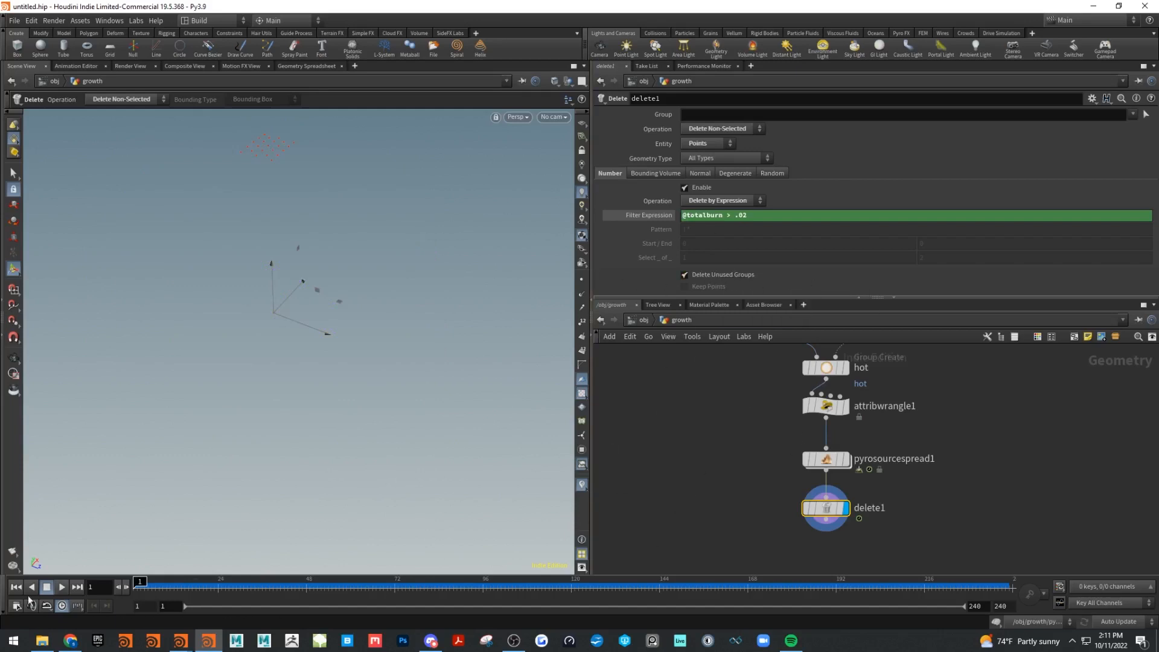
Play the simulation from frame 1 with the Delete node displayed and watch the kept points grow over the sphere.
click(49, 588)
click(49, 589)
click(20, 591)
alt+middle_drag(273, 424, 293, 496)
alt+drag(293, 496, 349, 445)
key(Return)
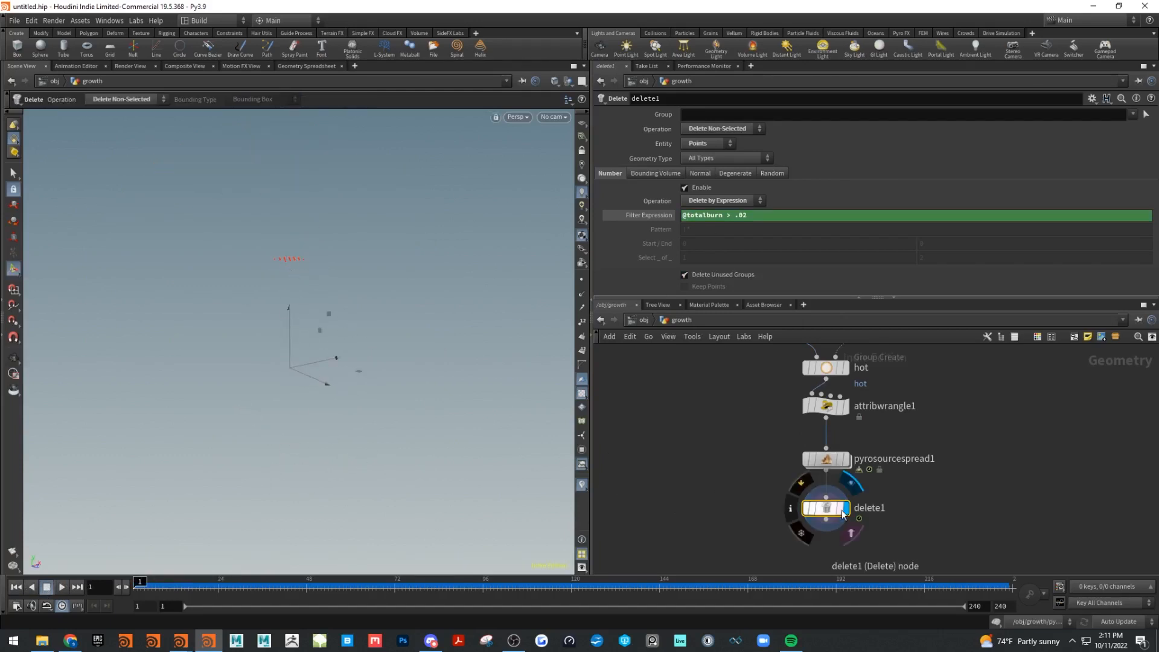
mouse_move(919, 406)
middle_down()
mouse_move(950, 499)
mouse_move(939, 413)
middle_up()
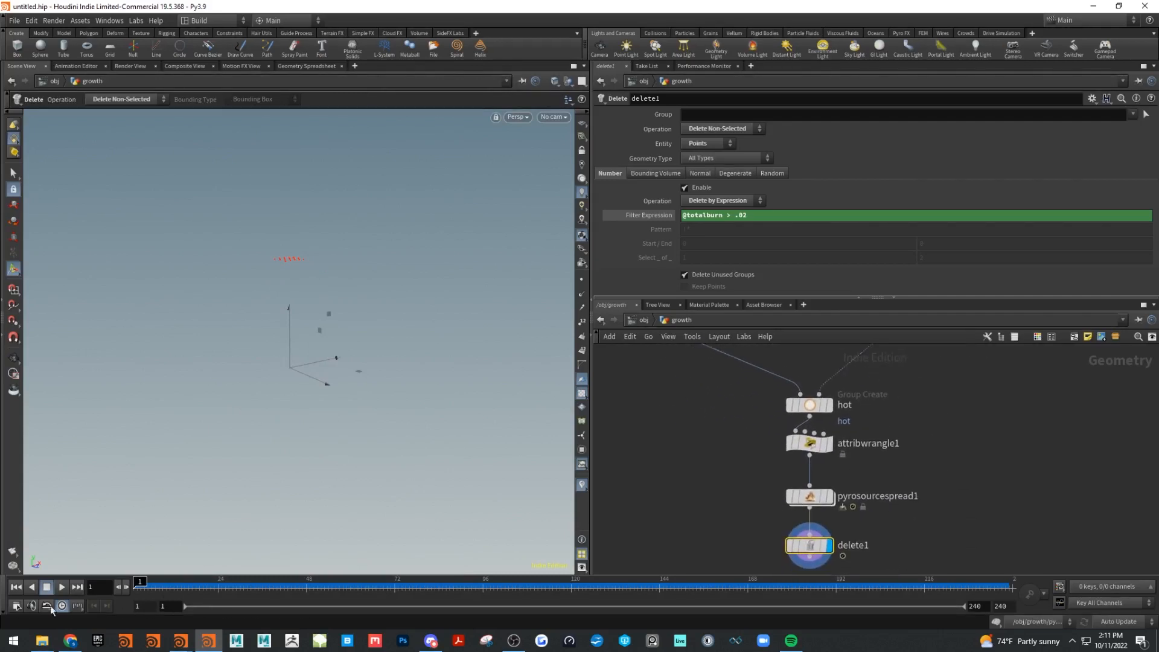
click(61, 586)
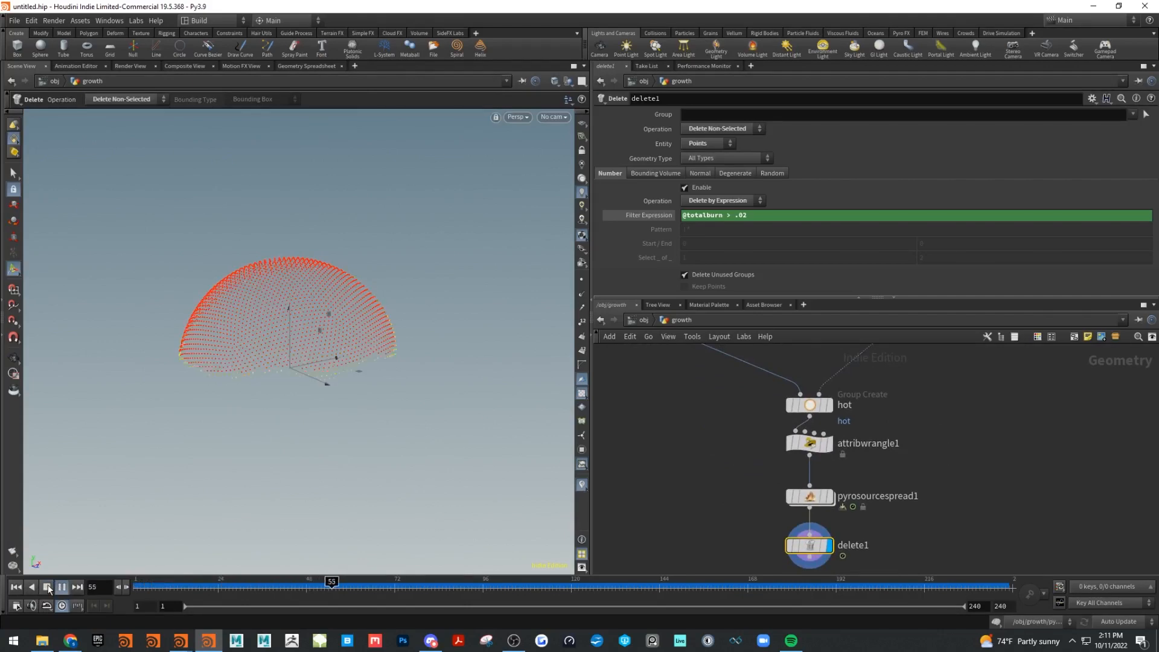
key(Escape)
drag(264, 463, 421, 449)
key(Return)
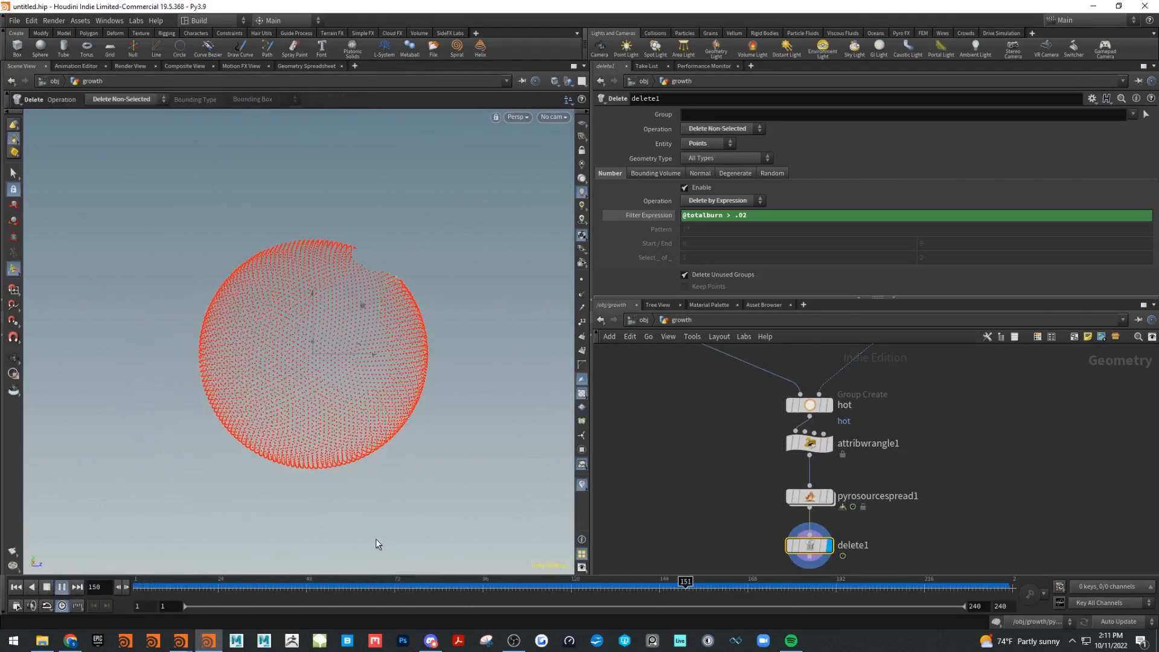
Stop playback, inspect the grown point sphere from another angle and return the timeline to frame 1.
click(47, 587)
key(Escape)
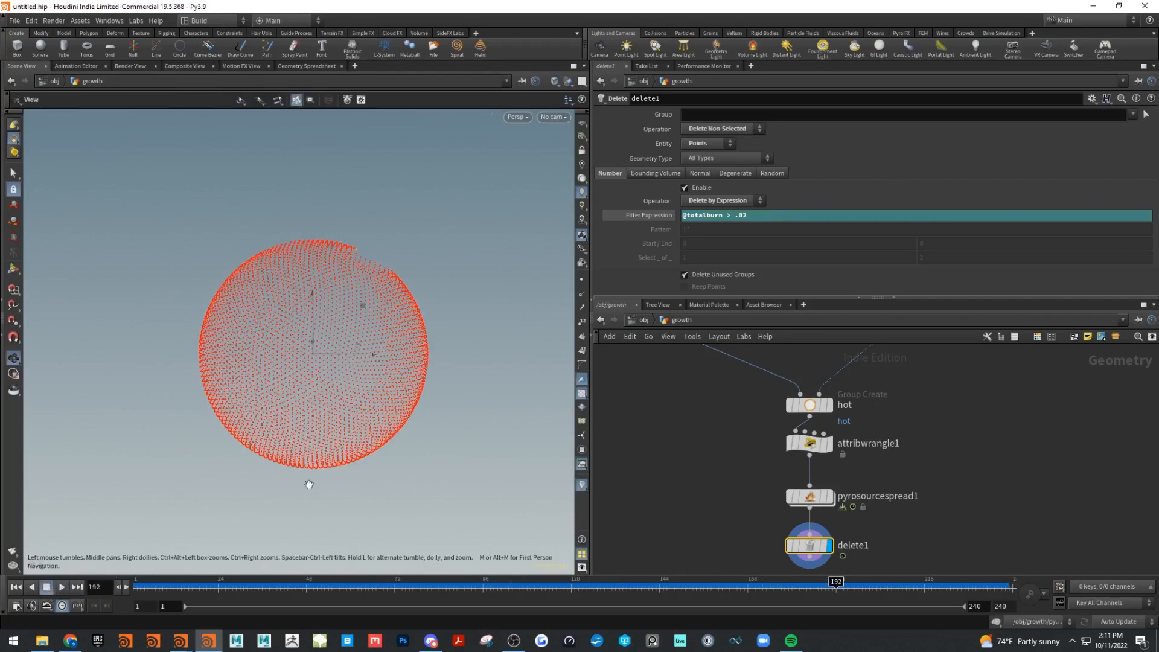
drag(305, 481, 370, 440)
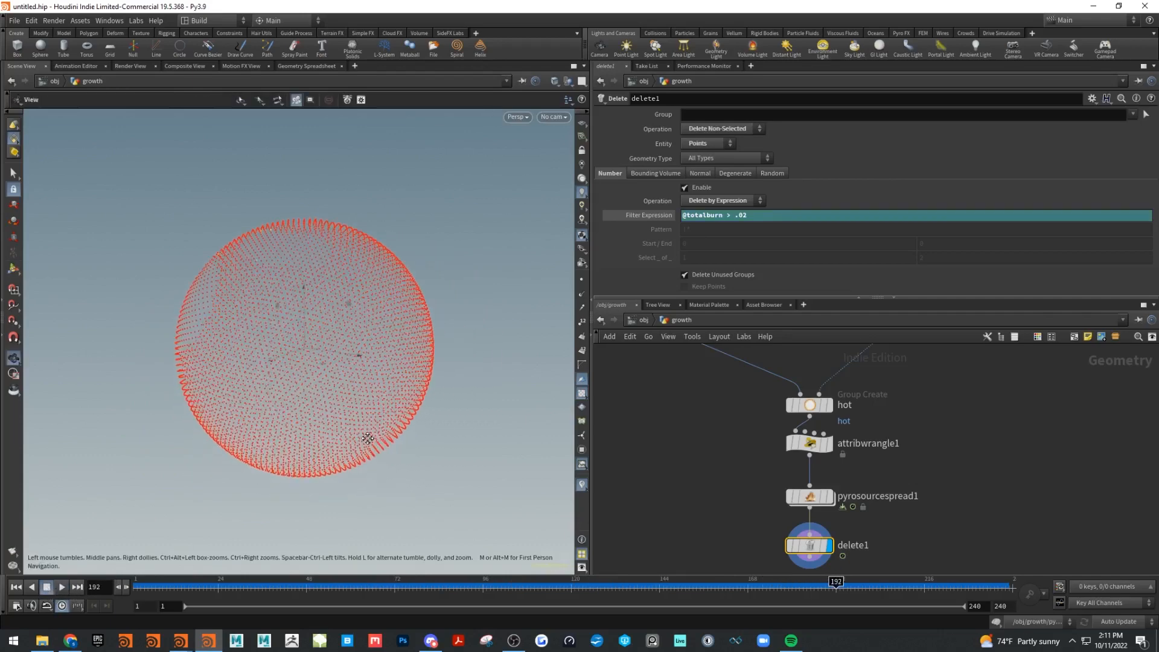
key(Return)
middle_drag(962, 527, 969, 451)
key(alt+Tab)
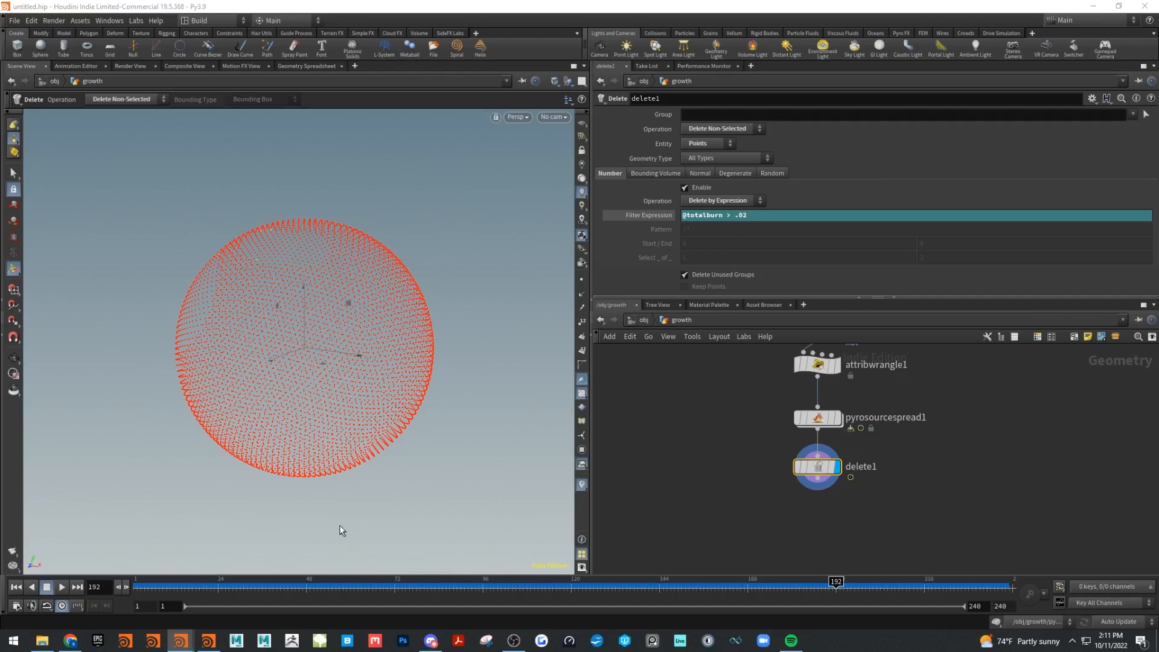
key(alt+Tab)
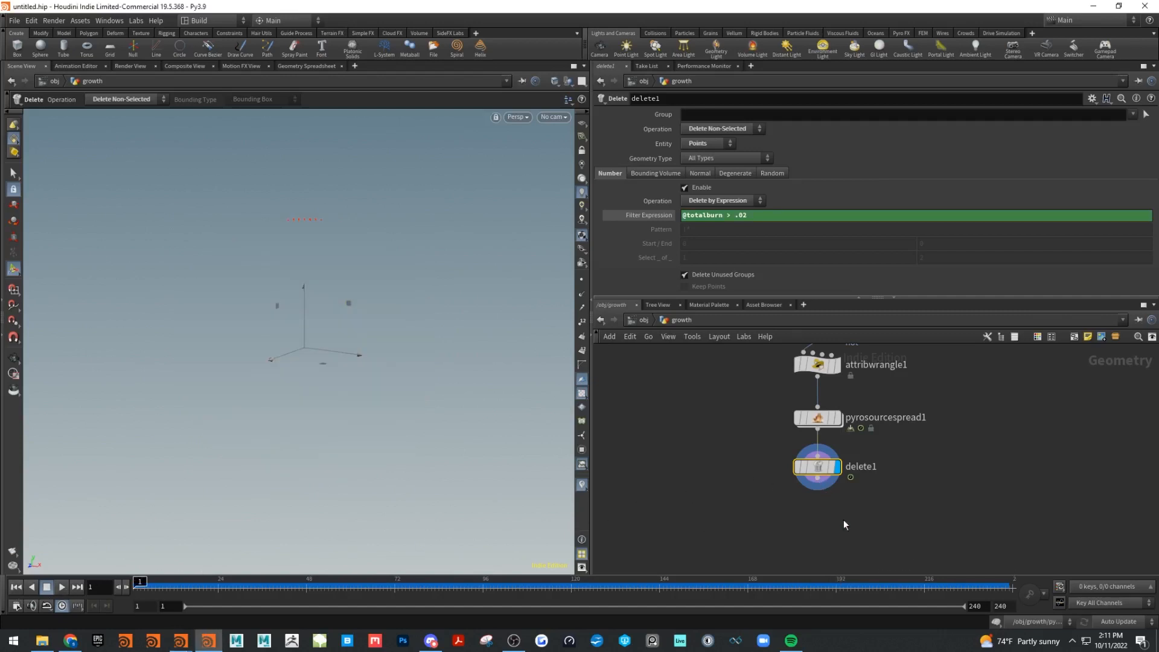
Add a VDB from Particles node below the Delete node, wire the Delete output into it, display it and play the simulation.
middle_drag(842, 519, 823, 476)
key(Tab)
text(vdbp)
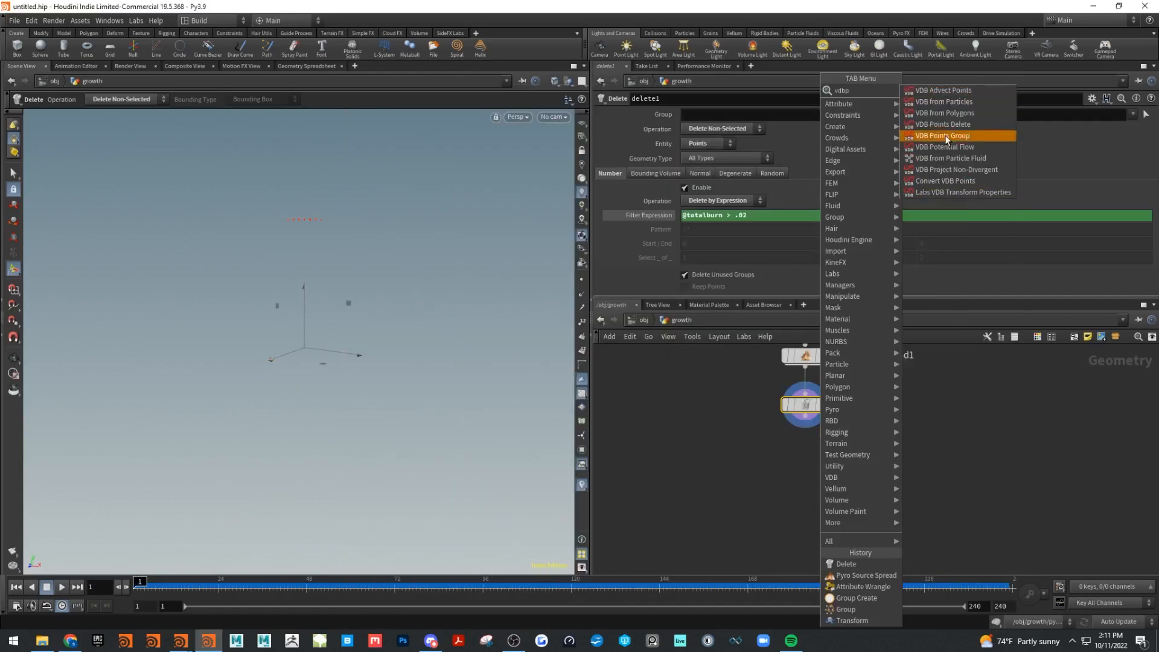
click(944, 101)
click(824, 477)
click(828, 478)
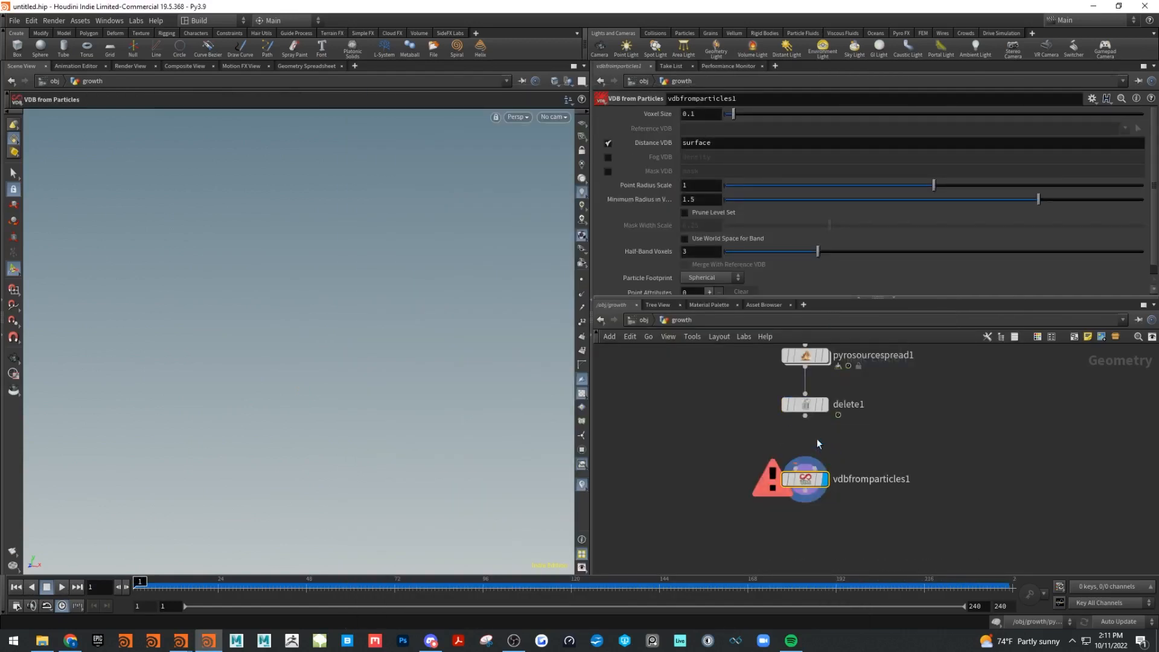
drag(805, 416, 806, 464)
click(60, 586)
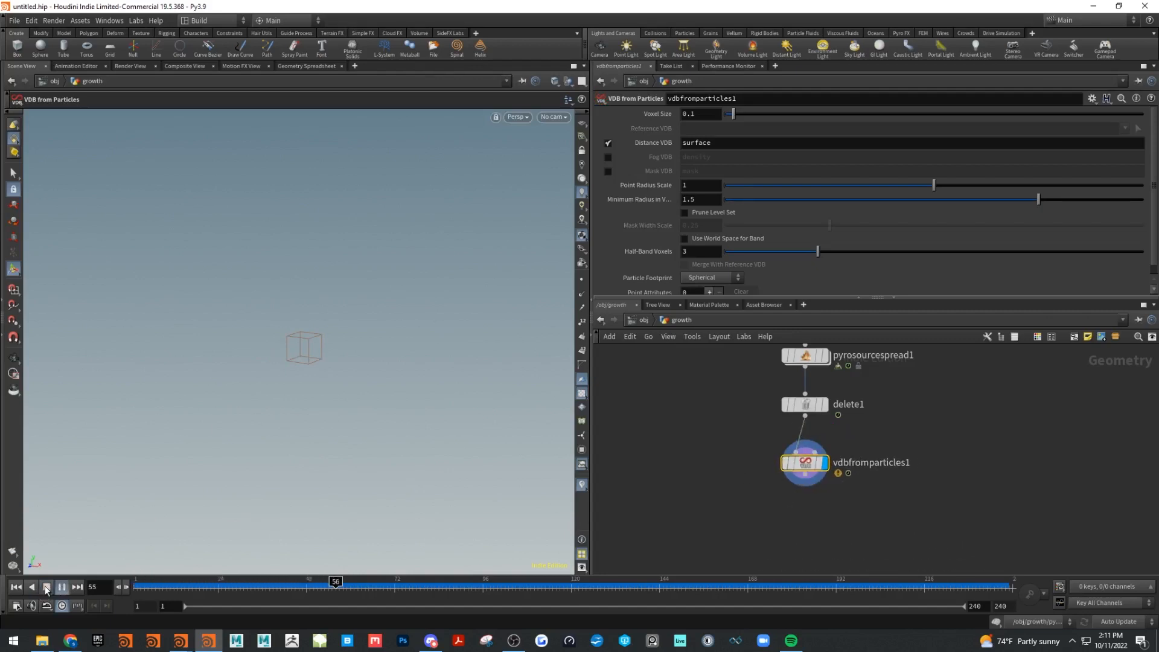
Stop the playback and set the VDB from Particles voxel size to .001.
click(47, 587)
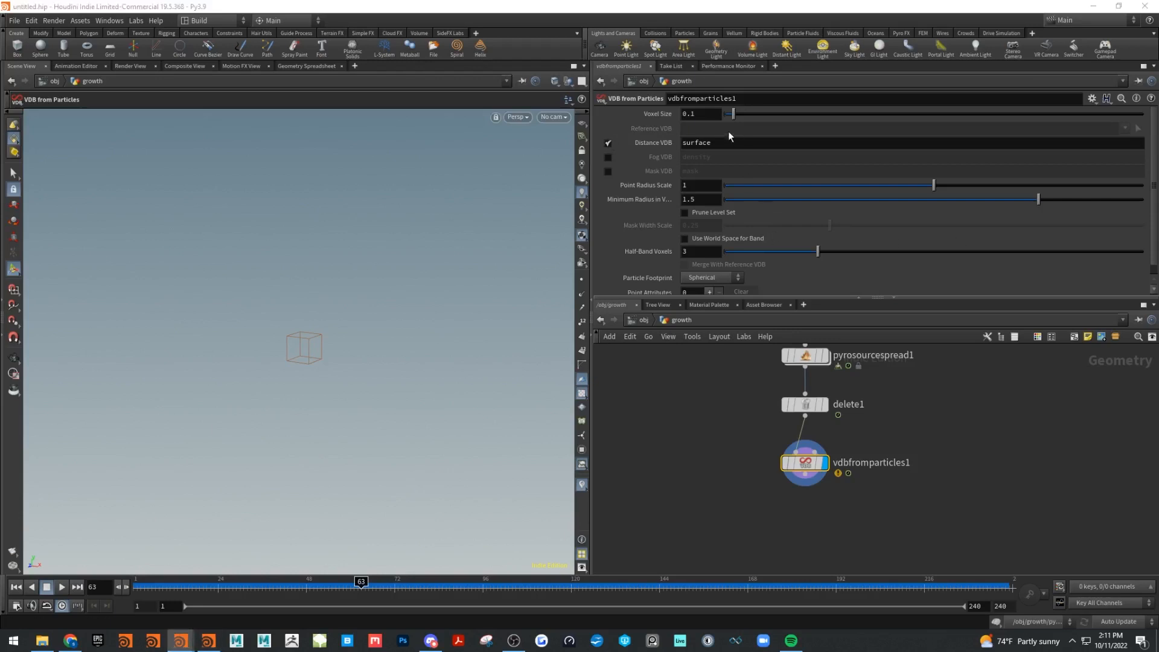
mouse_move(733, 114)
mouse_down()
mouse_move(760, 115)
mouse_move(727, 116)
mouse_up()
double_click(712, 113)
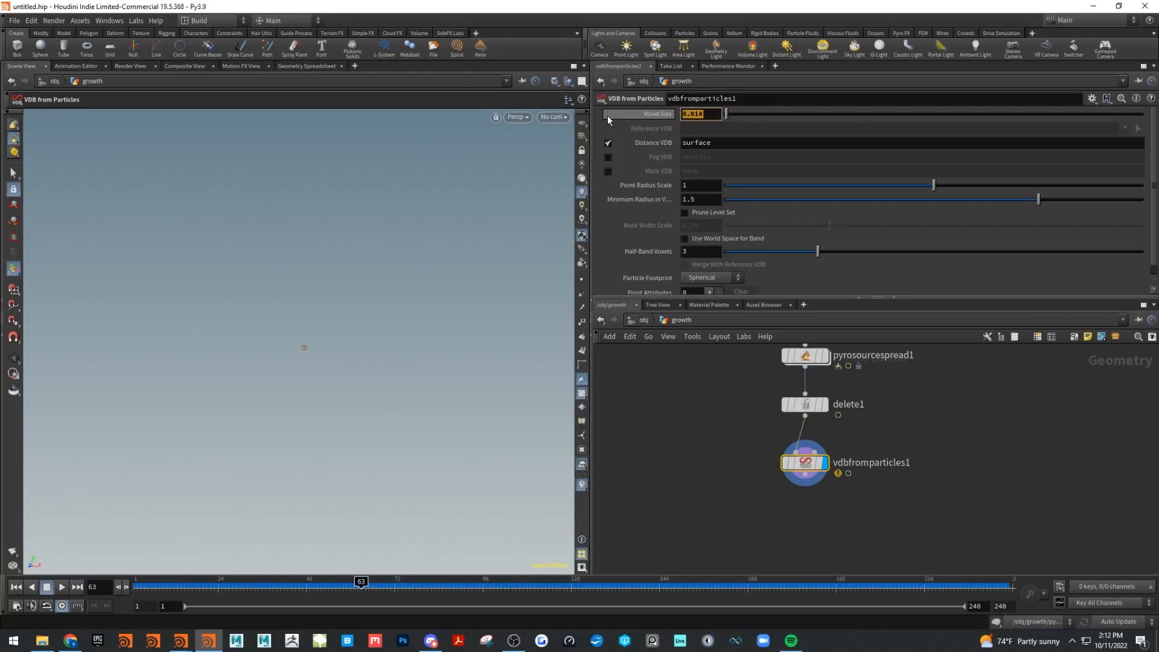
text(.001)
key(Return)
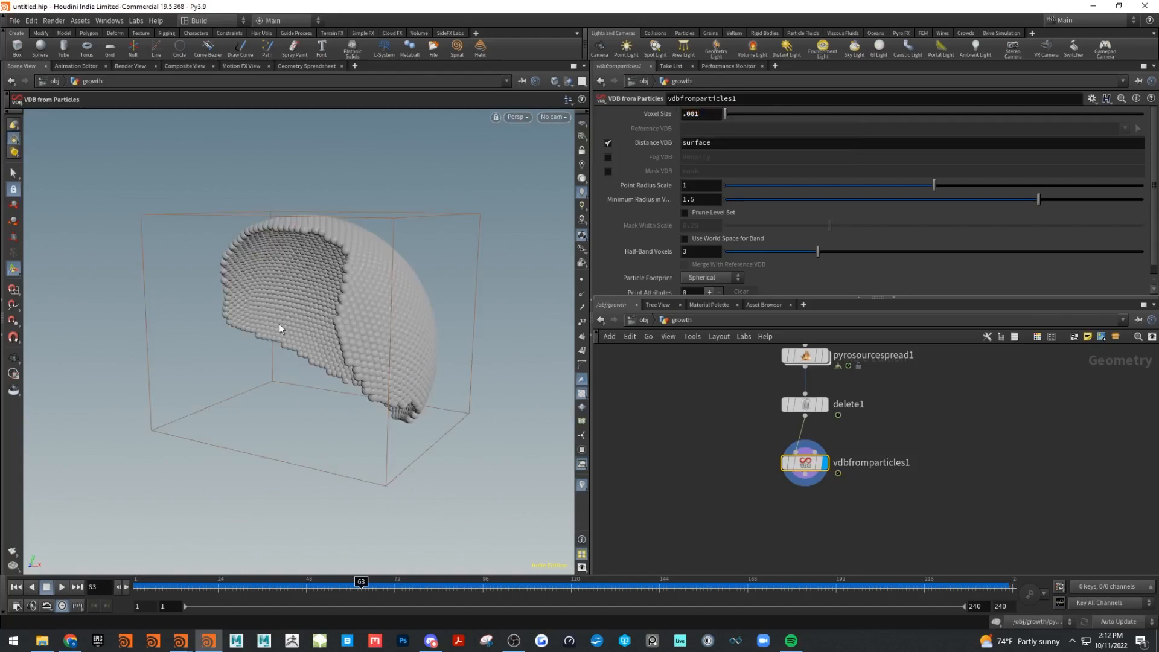
Inspect the particle shell's surface from several angles and move the timeline to frame 52.
alt+drag(279, 324, 375, 365)
right_drag(375, 365, 525, 390)
drag(392, 359, 329, 338)
right_drag(329, 339, 365, 359)
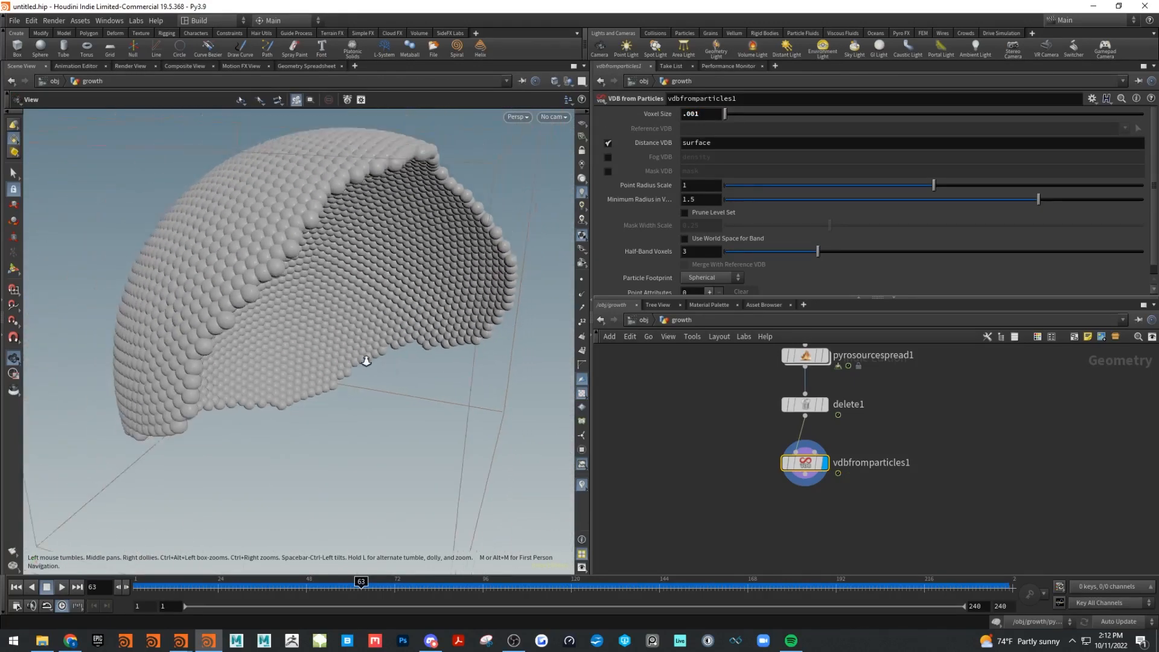
drag(365, 359, 342, 377)
key(Return)
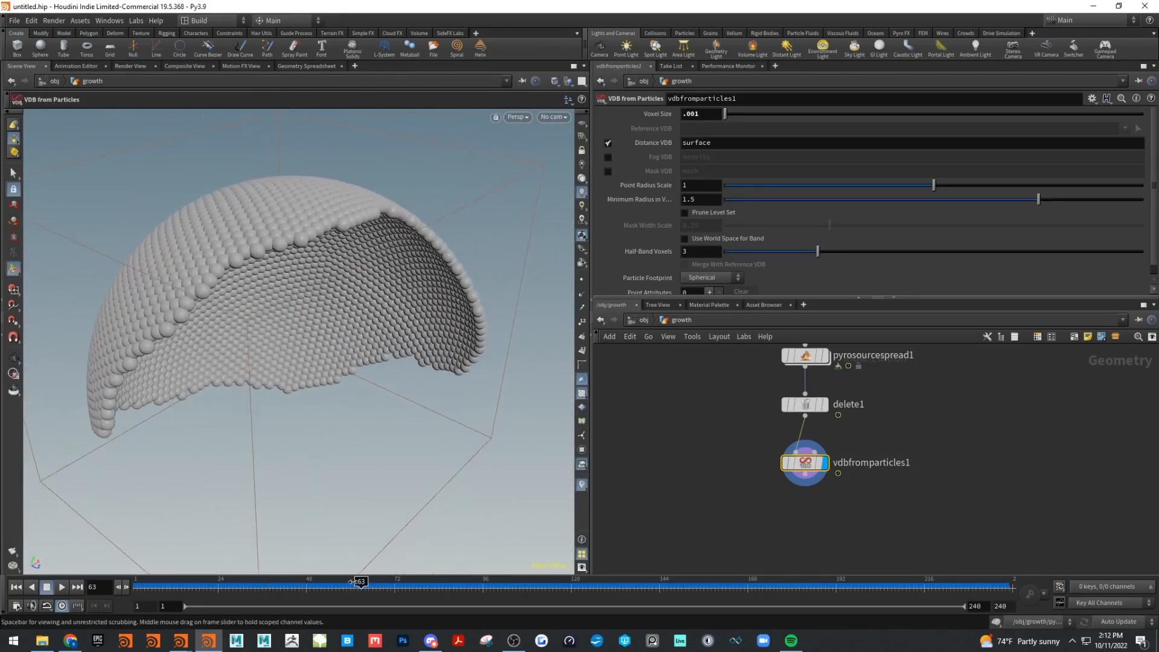
drag(353, 581, 321, 581)
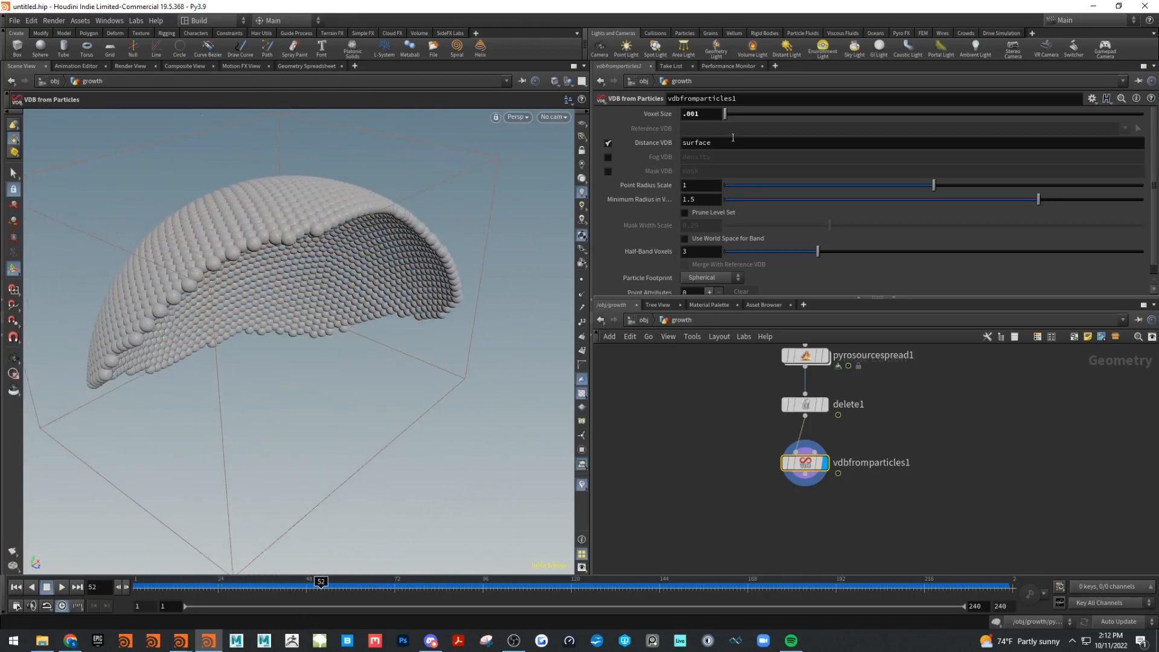
drag(344, 210, 351, 318)
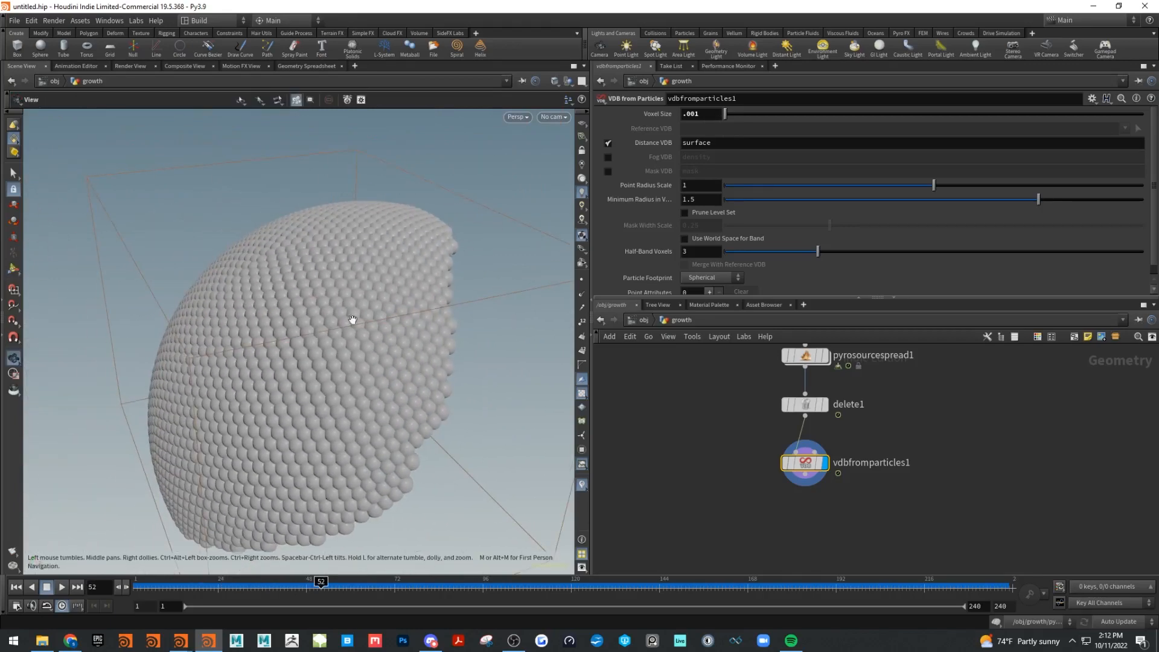
Try a coarser voxel size of .01 on the VDB from Particles node and check the shell from both sides.
drag(686, 115, 699, 115)
text(.)
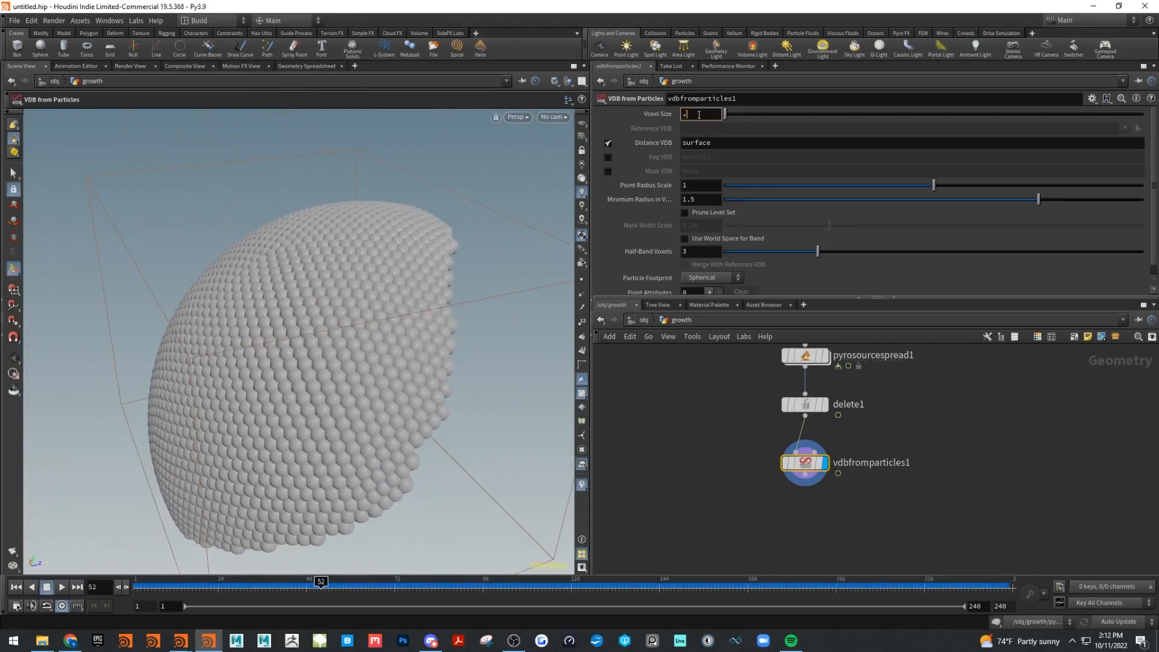
text(01)
key(Return)
key(Escape)
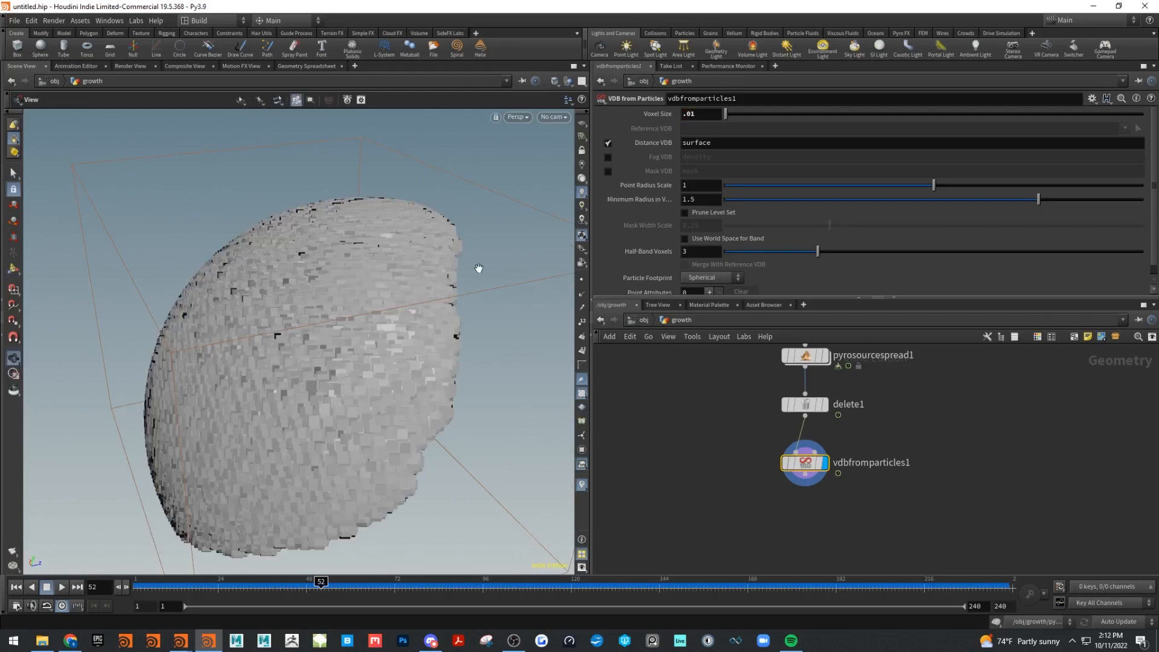
drag(478, 269, 388, 328)
key(Return)
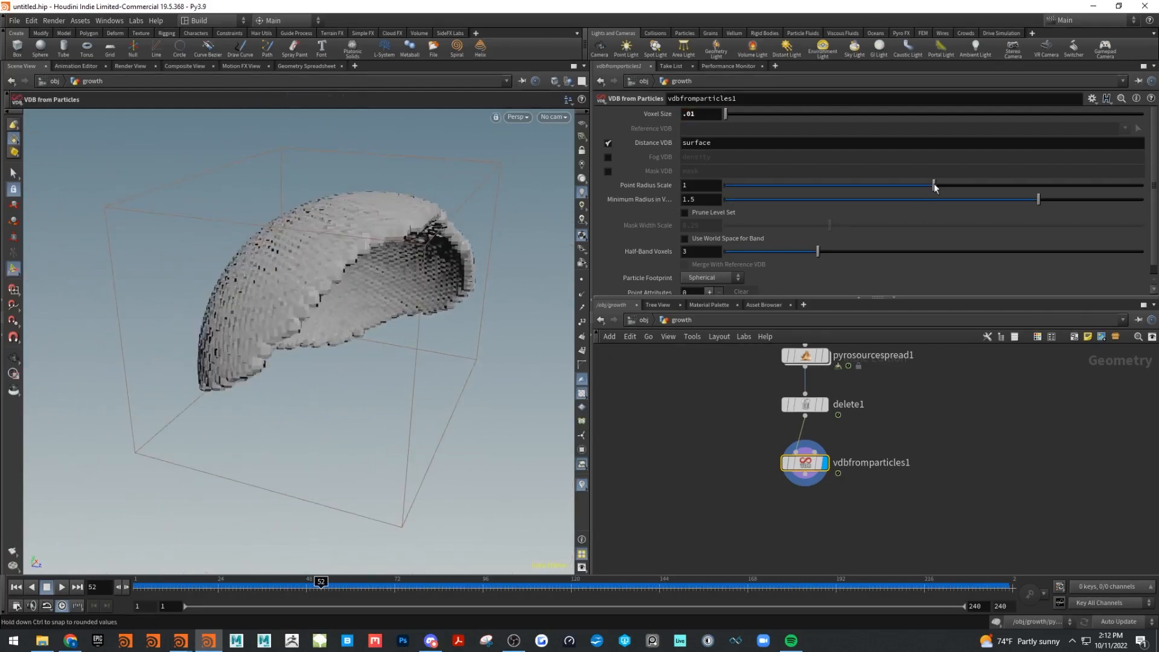
Reduce the VDB from Particles point radius scale to 0.859 and set its voxel size to .005.
drag(933, 183, 904, 185)
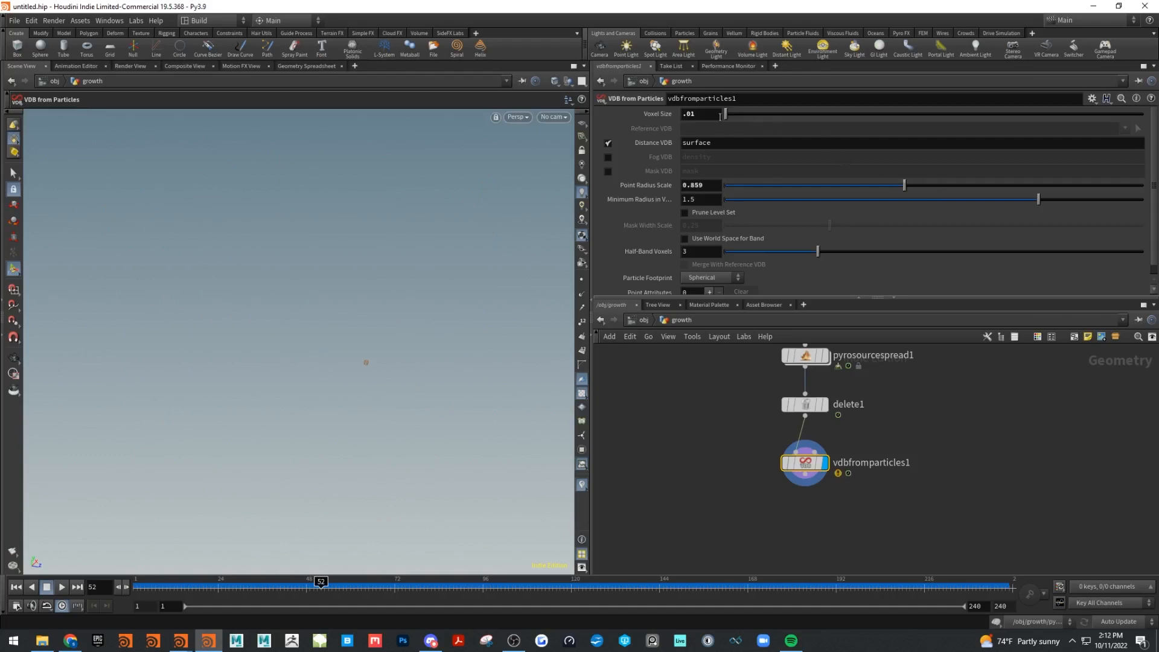
click(714, 115)
text(.005)
key(Return)
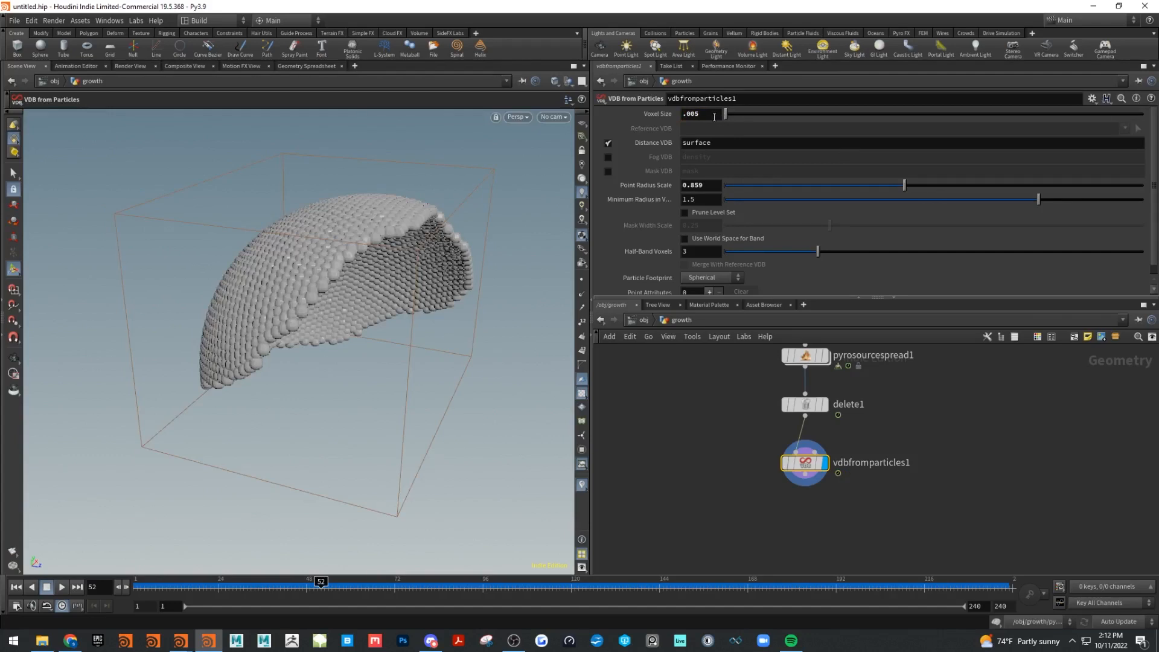
Try a voxel size of .003, settle on .007 and check the outer side of the shell.
click(713, 116)
text(.003)
key(Return)
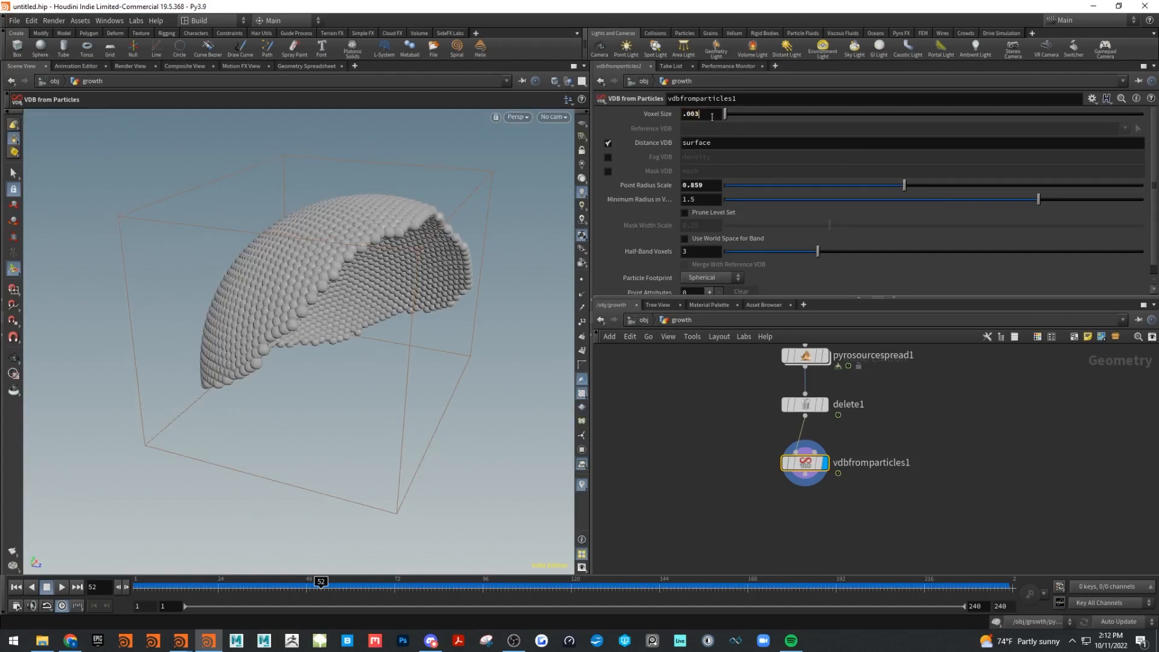
click(712, 116)
text(.007)
key(Return)
key(Escape)
drag(409, 261, 382, 273)
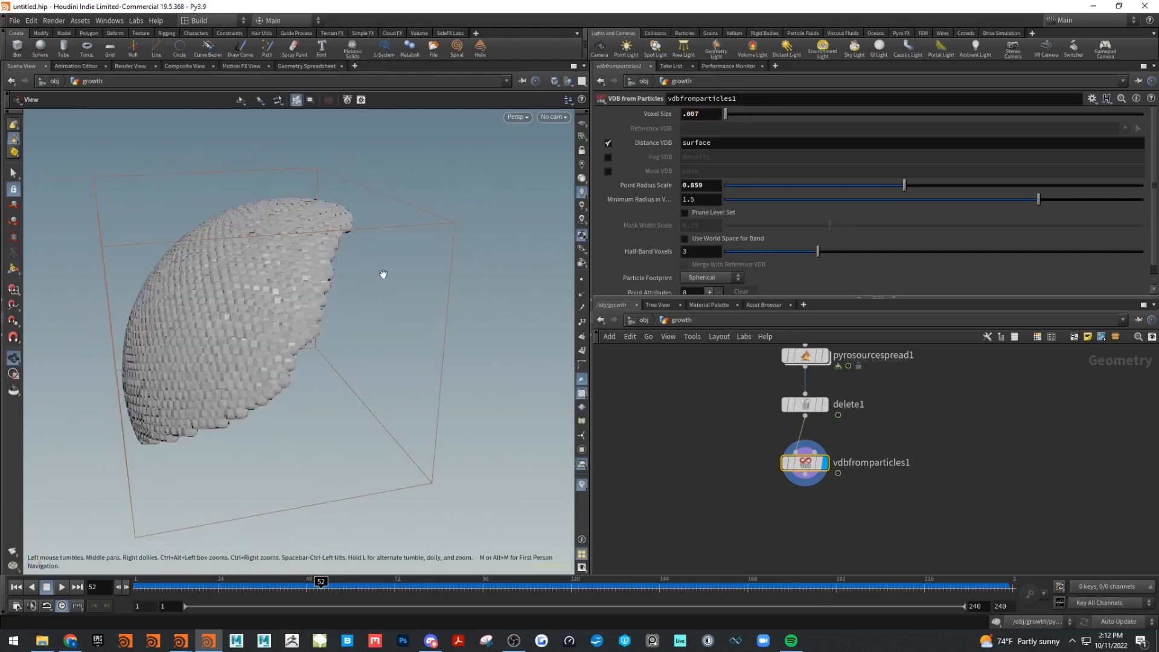
Add a VDB Smooth node below VDB from Particles, wire the particle VDB into it and display it.
middle_drag(831, 507, 840, 468)
key(Tab)
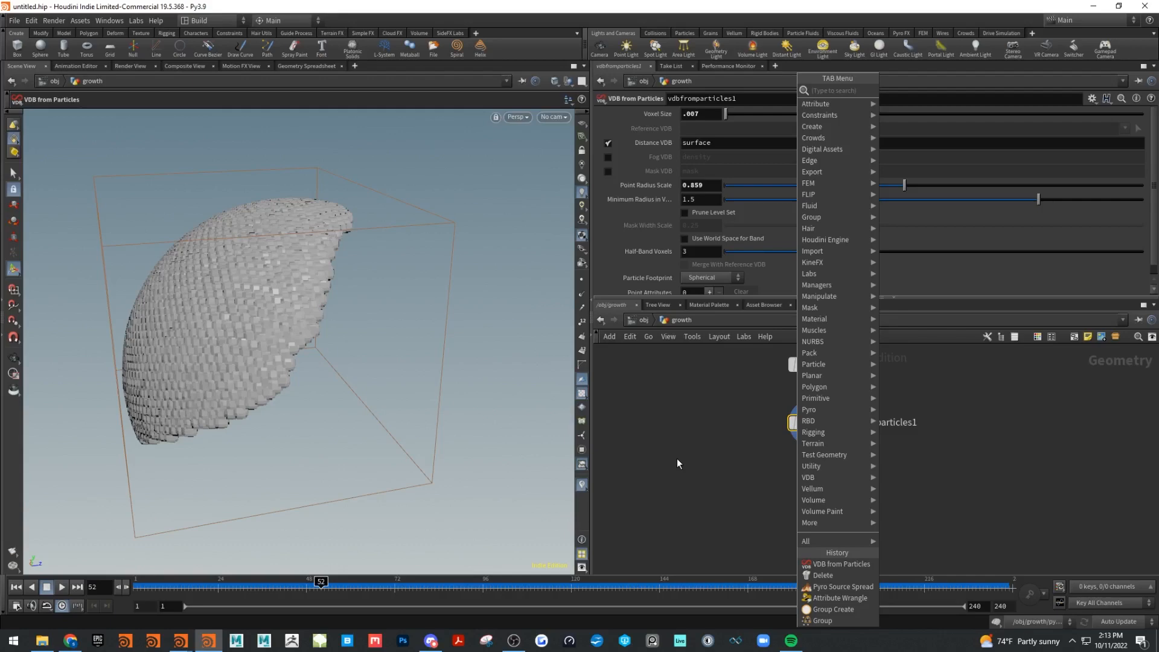
text(v)
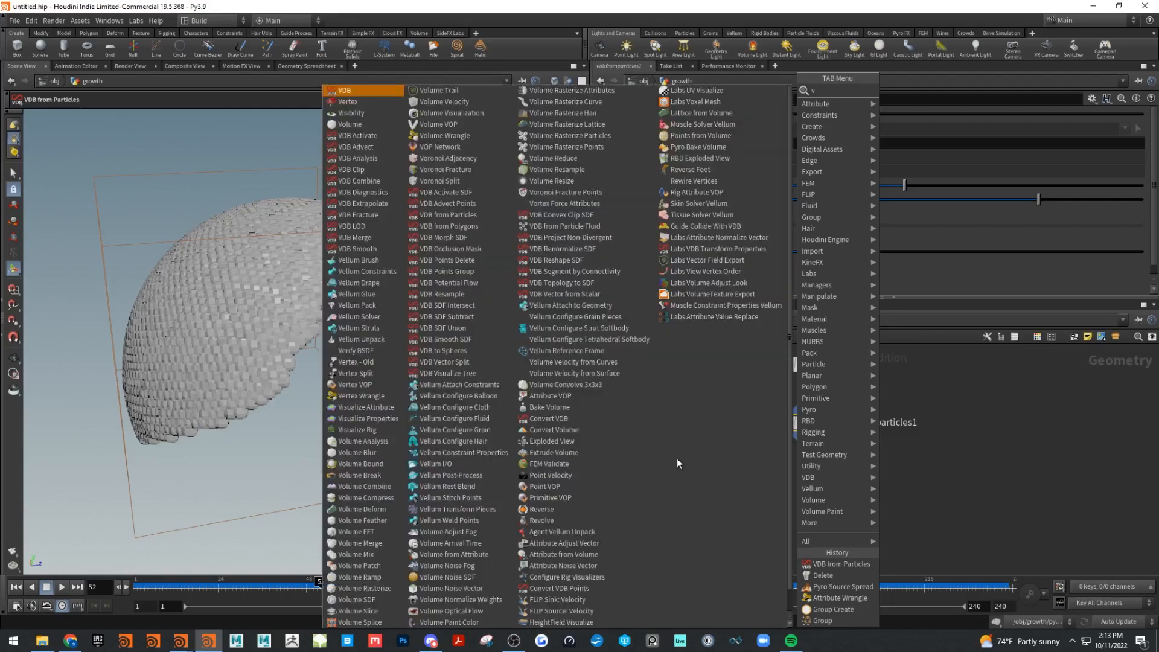
text(dbs)
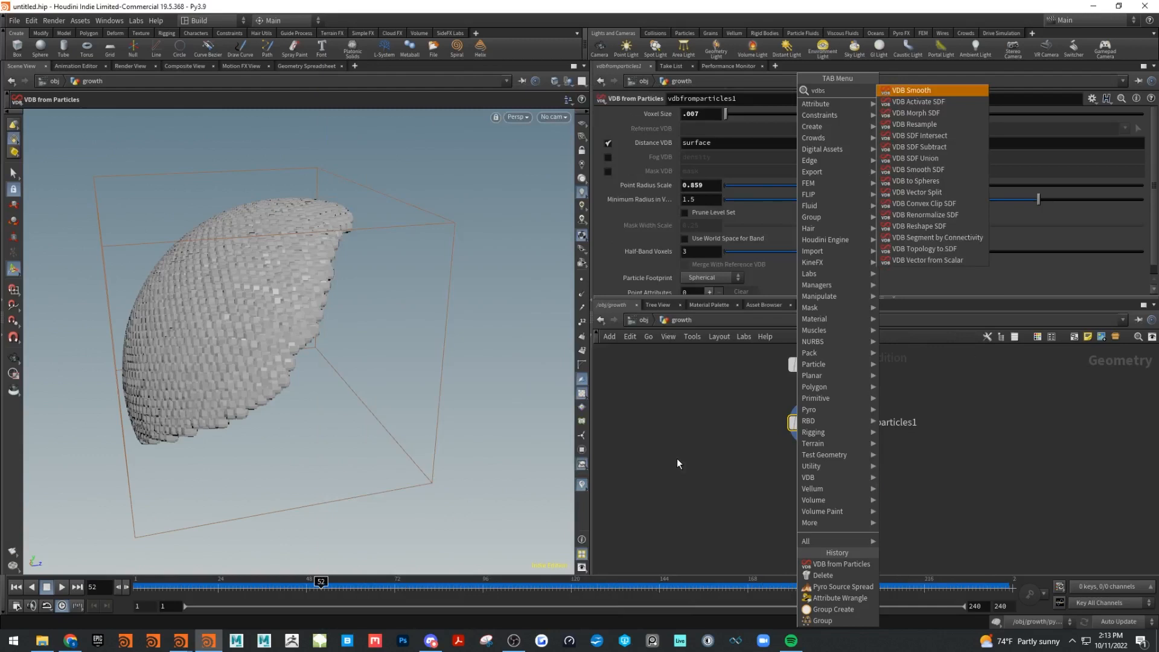
click(911, 90)
click(812, 473)
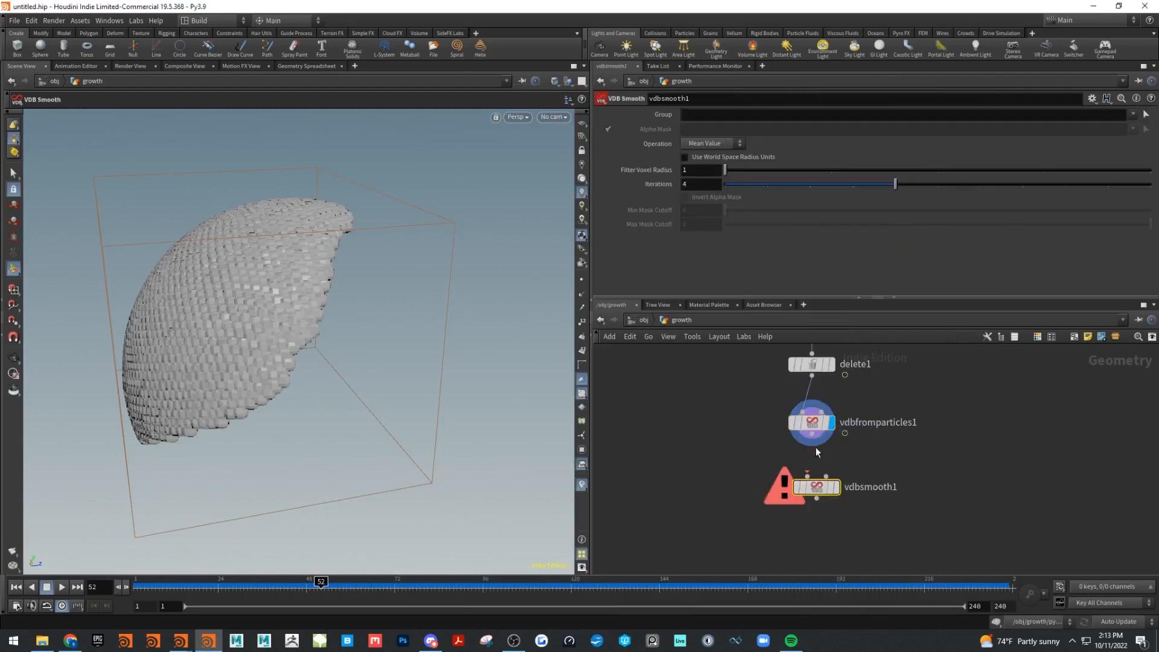
click(806, 483)
click(845, 488)
click(837, 487)
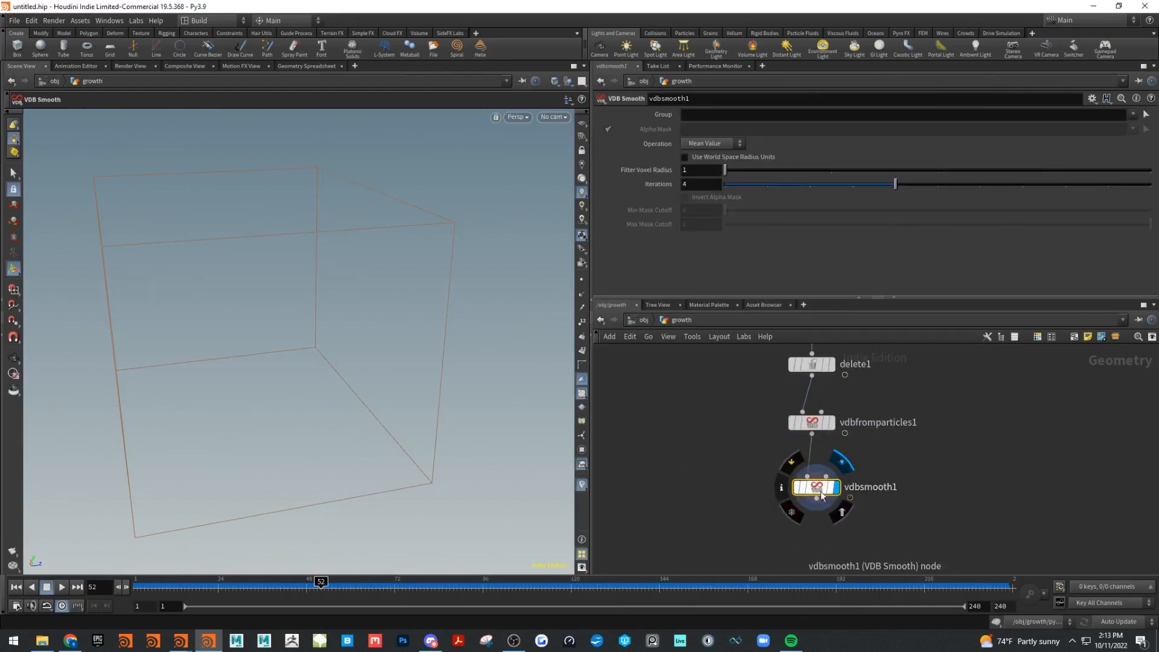
drag(815, 489, 819, 484)
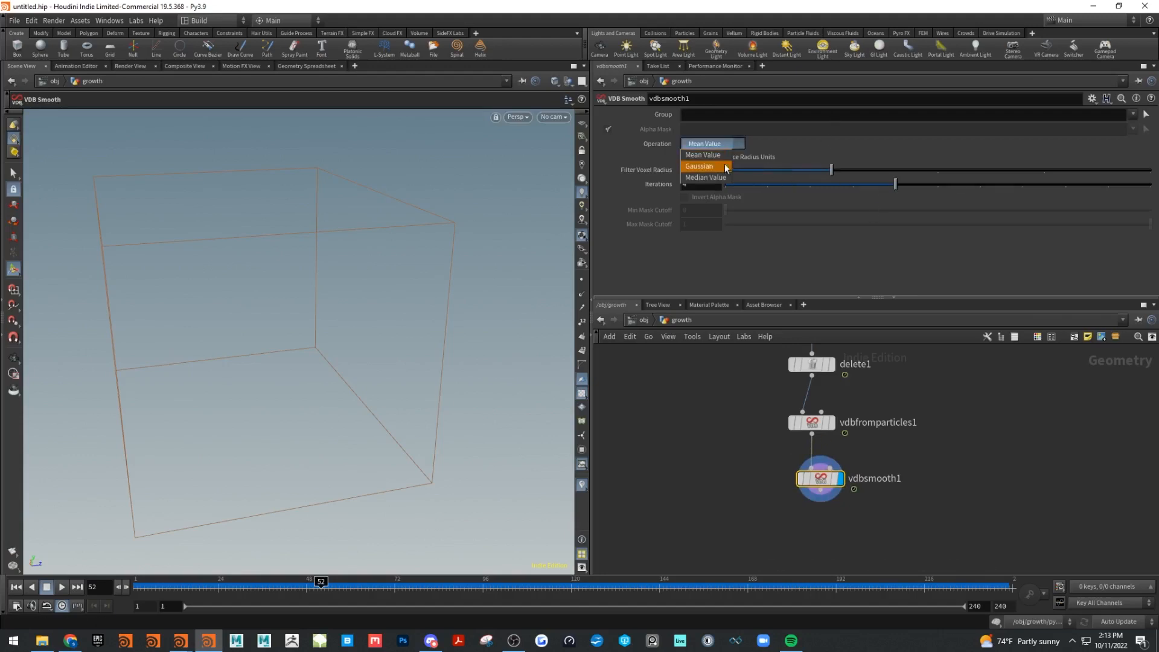
Set the VDB Smooth operation to Median Value with a filter voxel radius of 1.
click(715, 145)
click(709, 155)
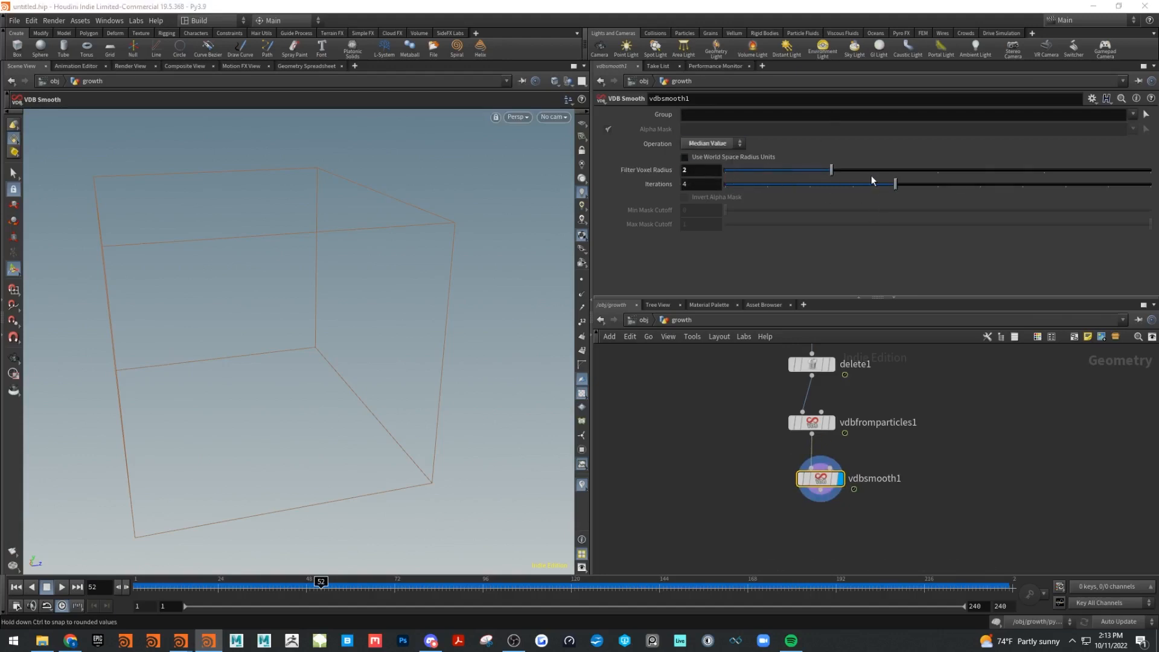
drag(814, 172, 762, 177)
key(alt)
mouse_move(340, 266)
mouse_down()
mouse_move(337, 323)
mouse_move(321, 253)
mouse_move(312, 266)
mouse_move(335, 271)
mouse_up()
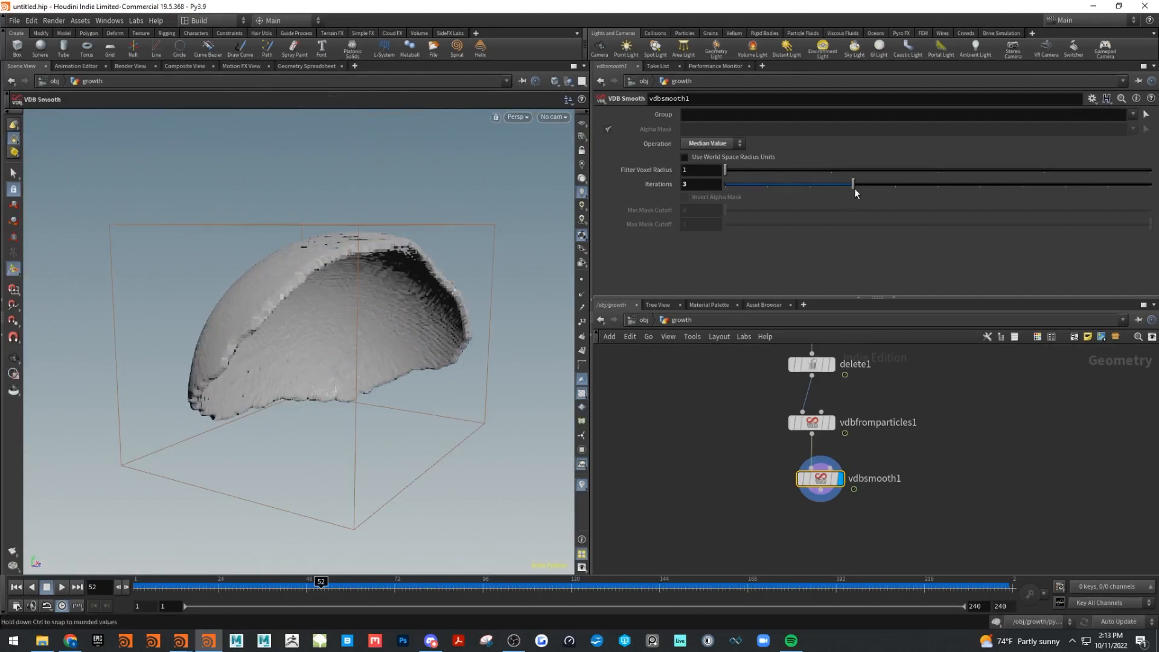
Lower the VDB Smooth iterations to 2 and check the smoothed shell from outside and inside.
drag(816, 189, 853, 185)
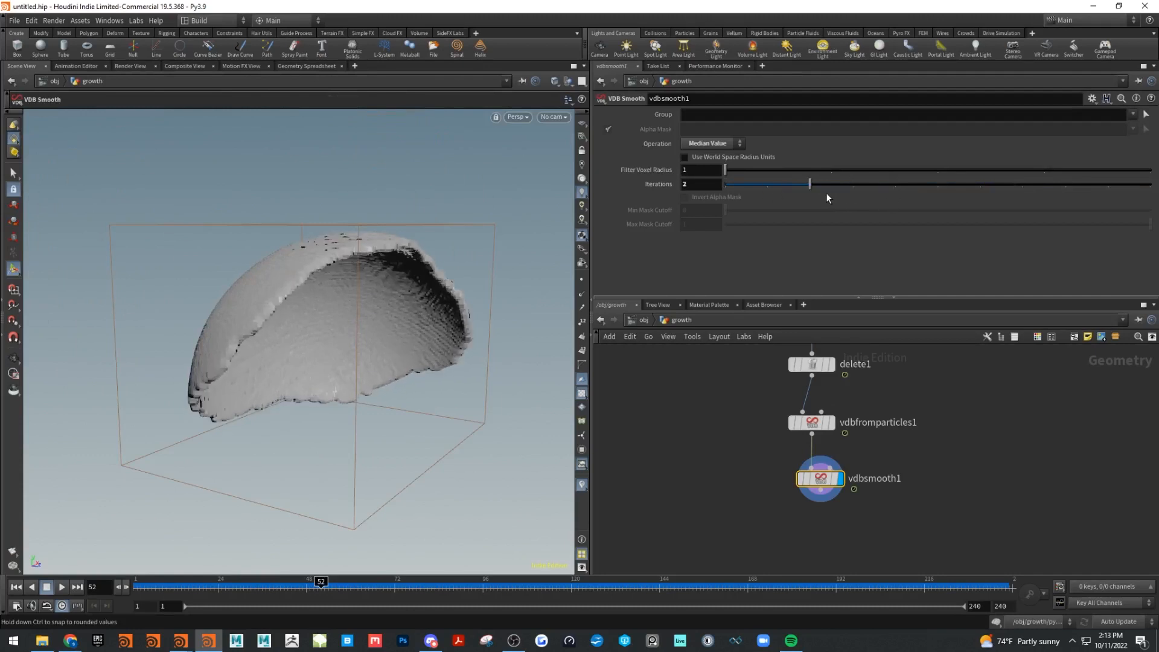
key(Escape)
mouse_move(393, 338)
mouse_down()
mouse_move(430, 365)
mouse_move(378, 287)
mouse_move(378, 355)
mouse_up()
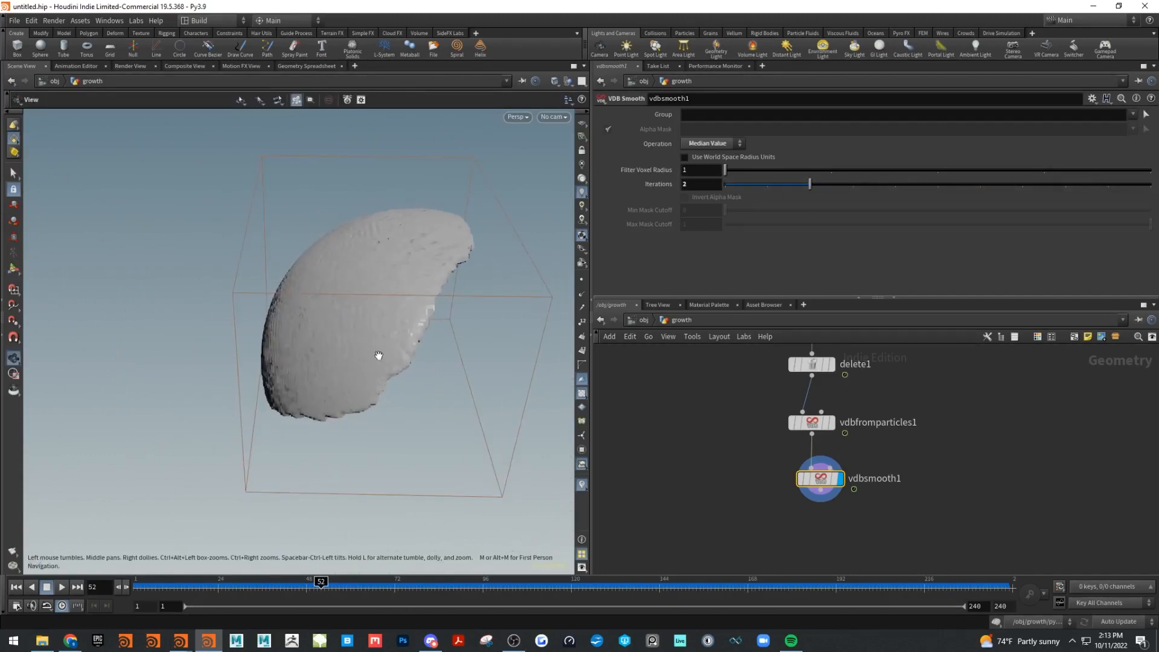
key(Return)
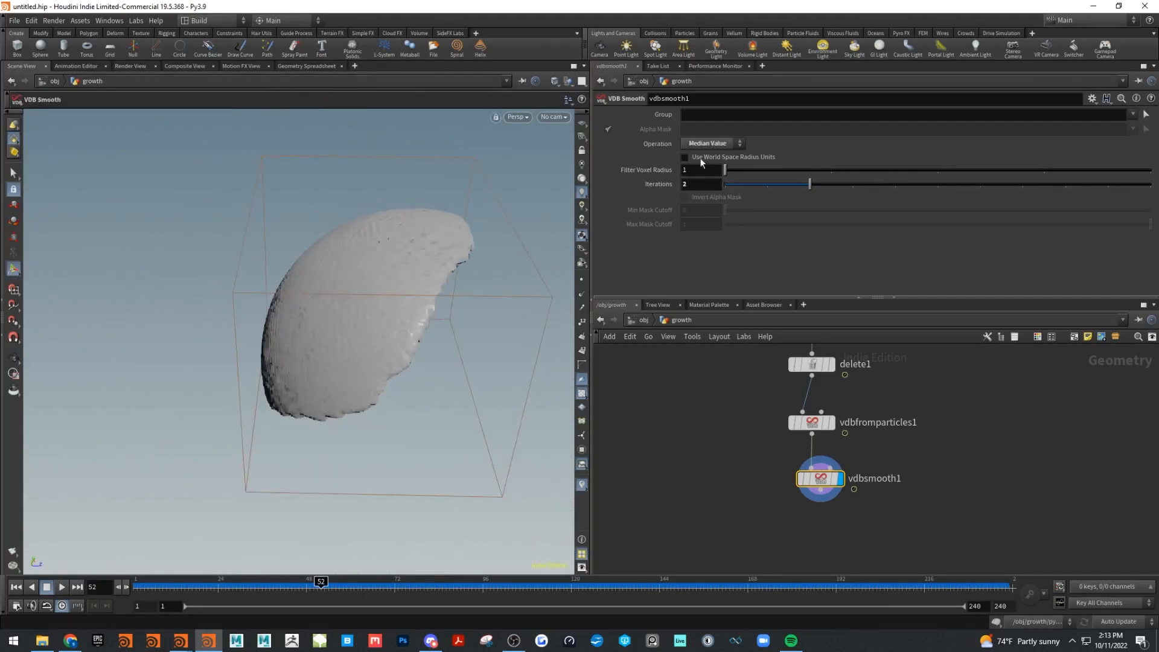
alt+drag(437, 324, 325, 346)
Add a Convert VDB node fed by the VDB Smooth output, display it and set it to convert to Polygons.
middle_drag(918, 571, 936, 501)
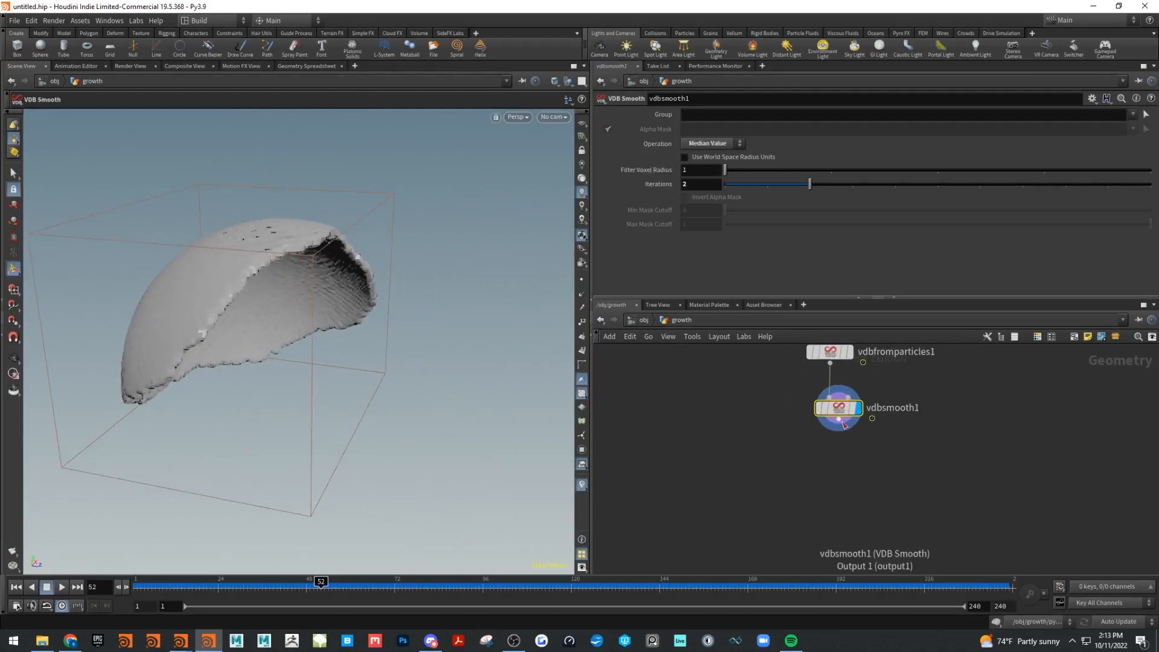
drag(843, 425, 837, 466)
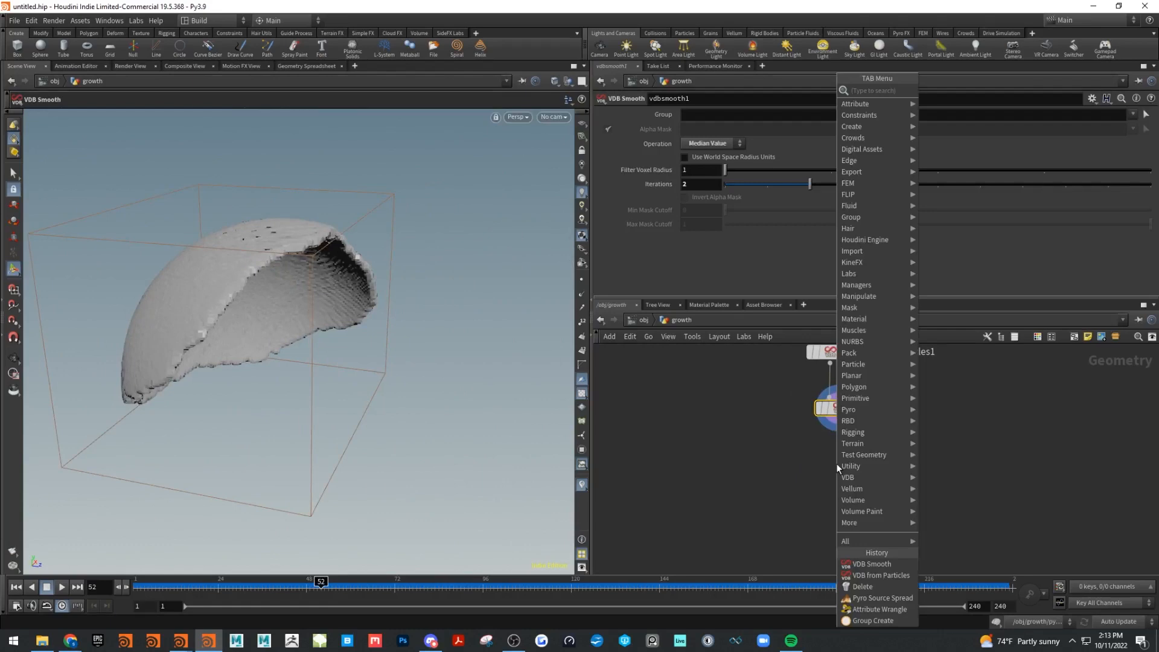
text(conver)
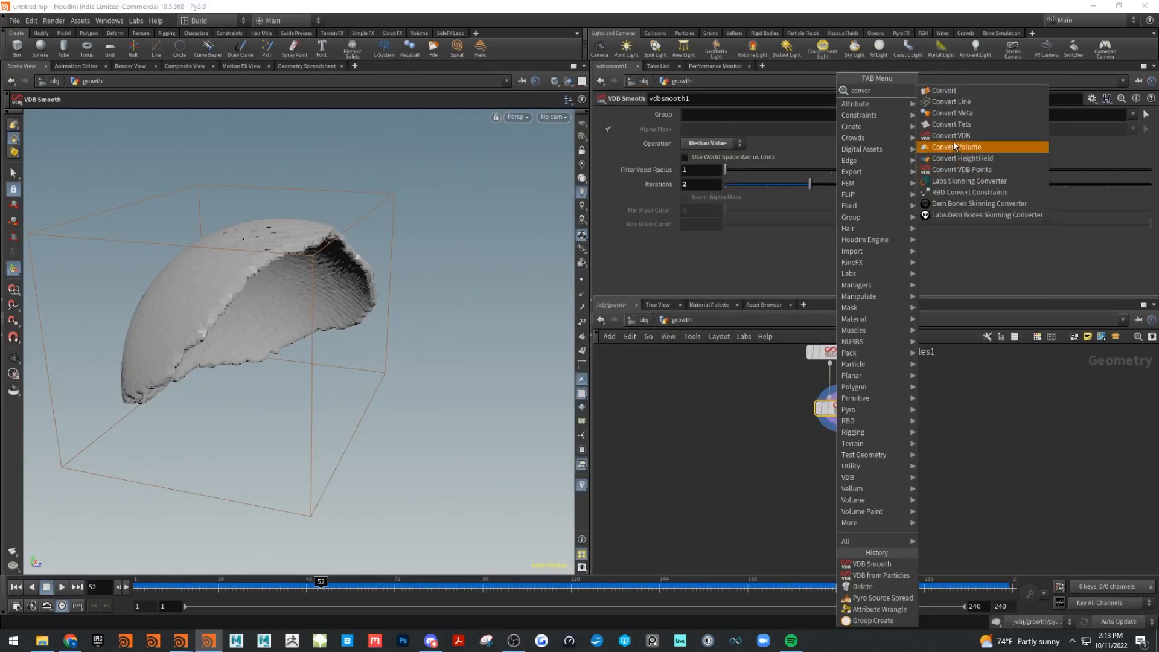
click(954, 147)
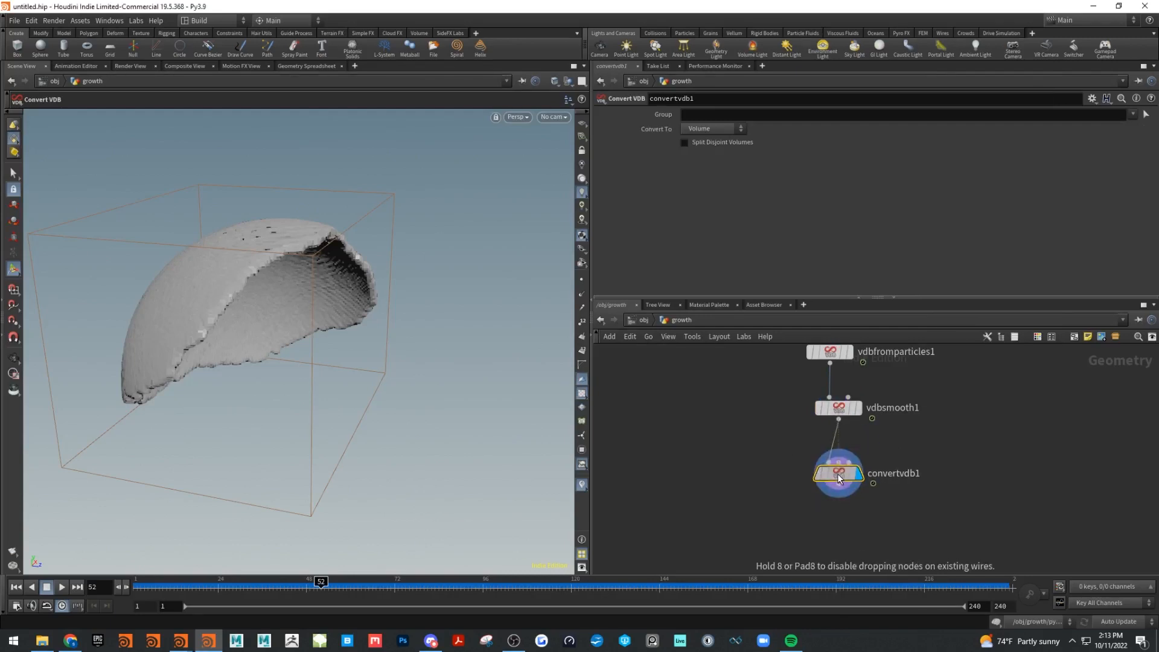
click(695, 168)
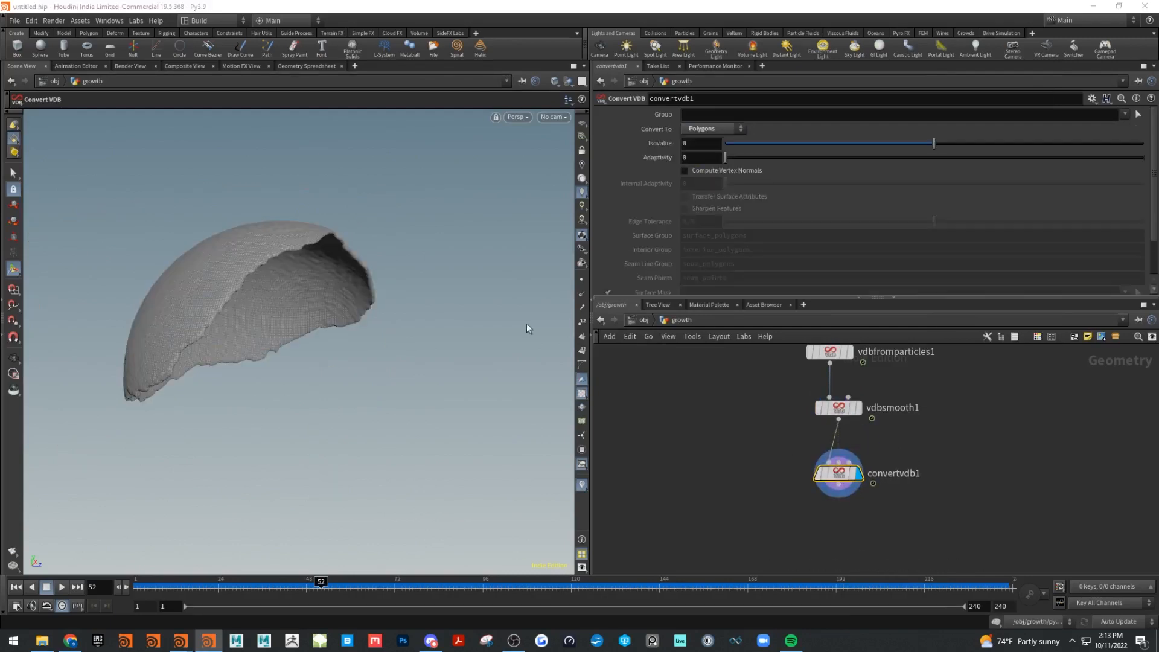
Examine the converted polygon mesh's wireframe density up close and from a distance.
alt+right_drag(546, 306, 453, 364)
alt+middle_drag(453, 364, 485, 395)
right_drag(485, 394, 338, 417)
drag(338, 417, 426, 364)
alt+middle_drag(318, 380, 474, 347)
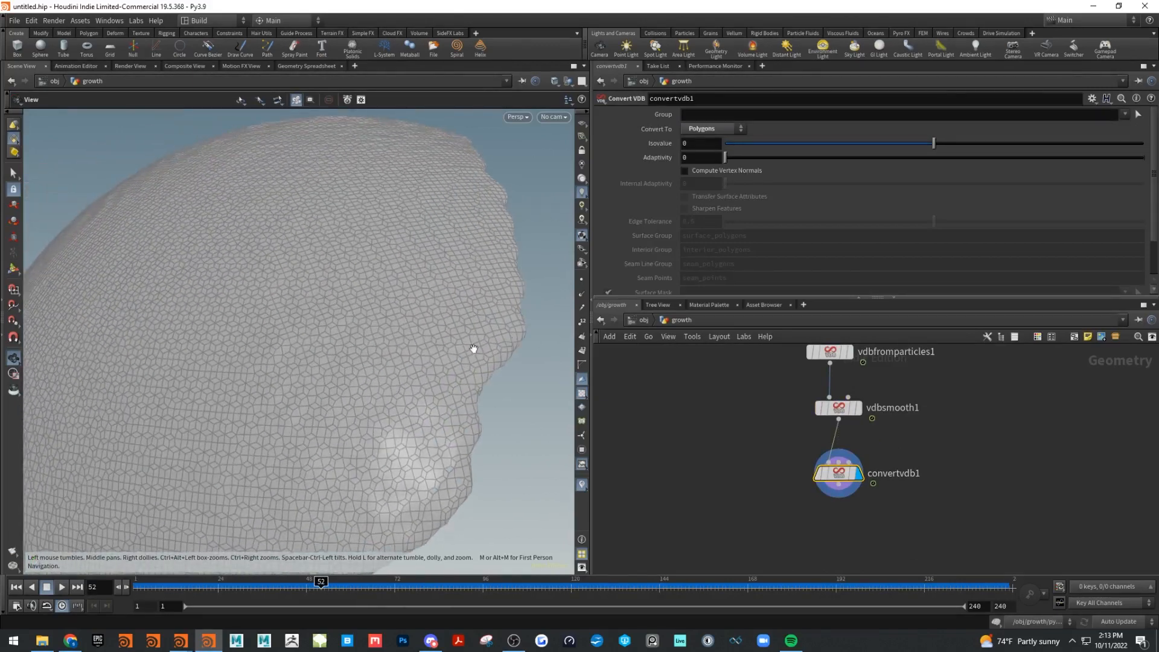
alt+right_drag(474, 347, 524, 338)
alt+drag(387, 350, 323, 350)
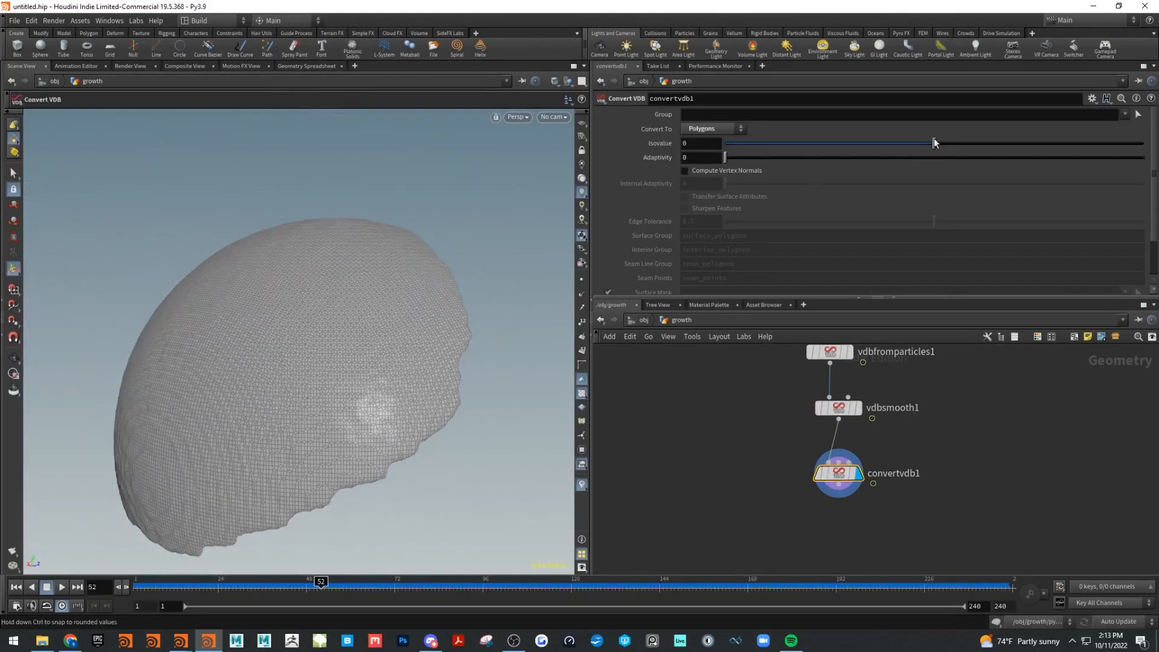
Raise the Convert VDB isovalue to 0.005 and check the thickness of the shell's rim.
mouse_move(934, 143)
mouse_down()
mouse_move(948, 143)
mouse_move(934, 143)
mouse_up()
key(Escape)
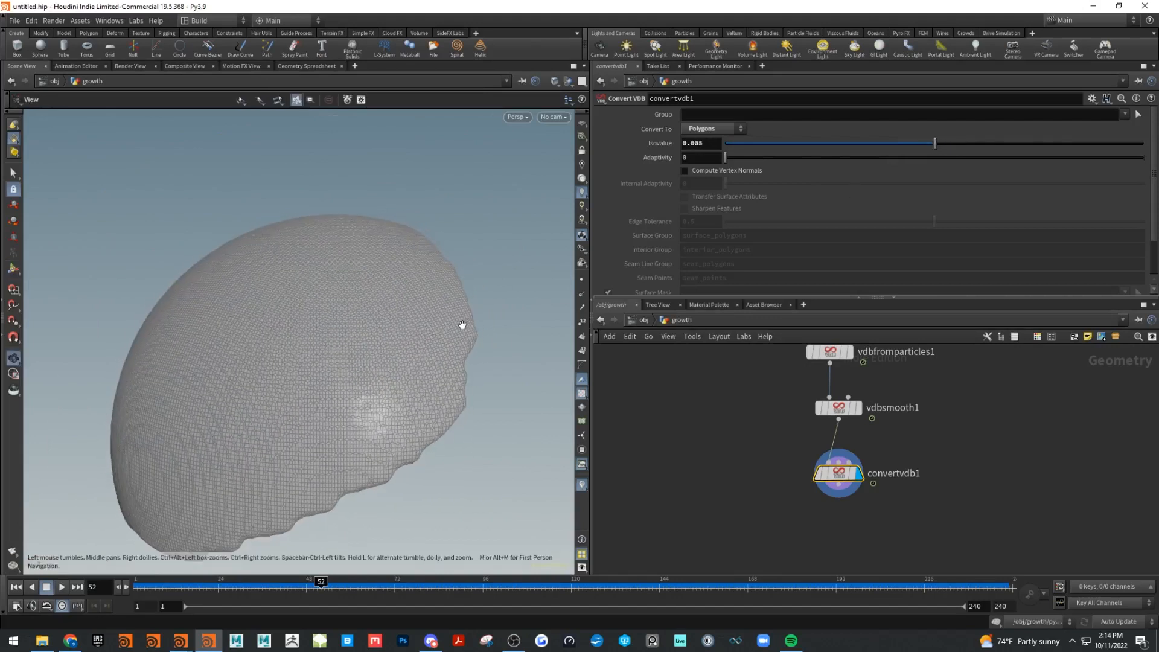
drag(465, 326, 468, 288)
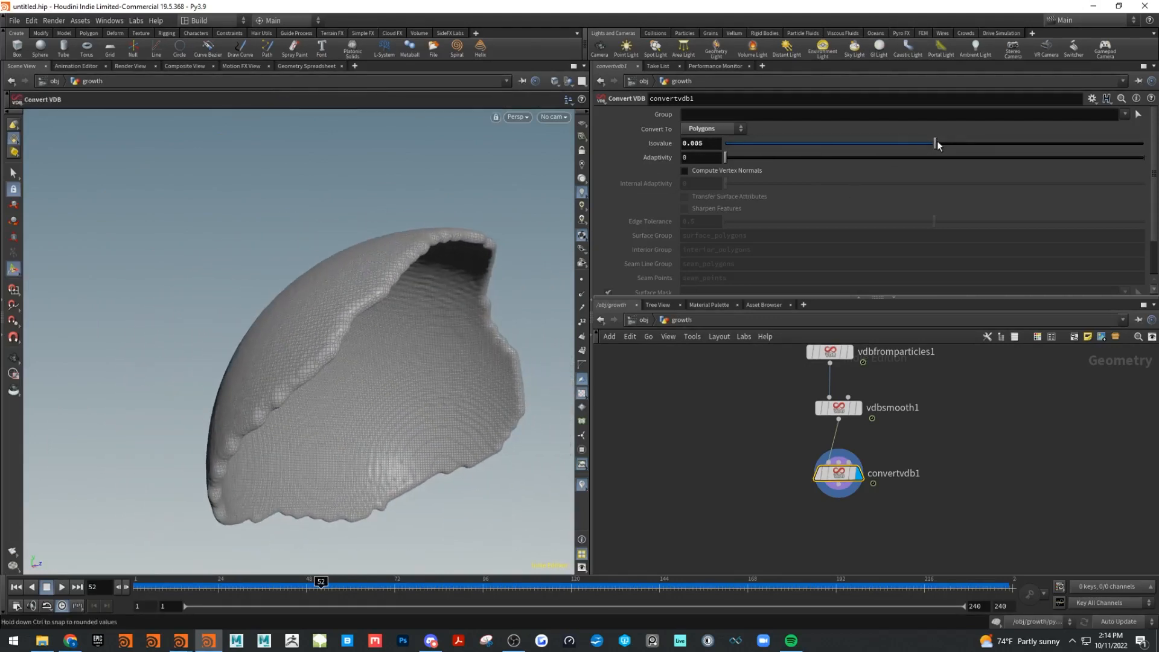
mouse_move(391, 339)
alt+mouse_down()
mouse_move(360, 312)
mouse_move(404, 347)
alt+mouse_up()
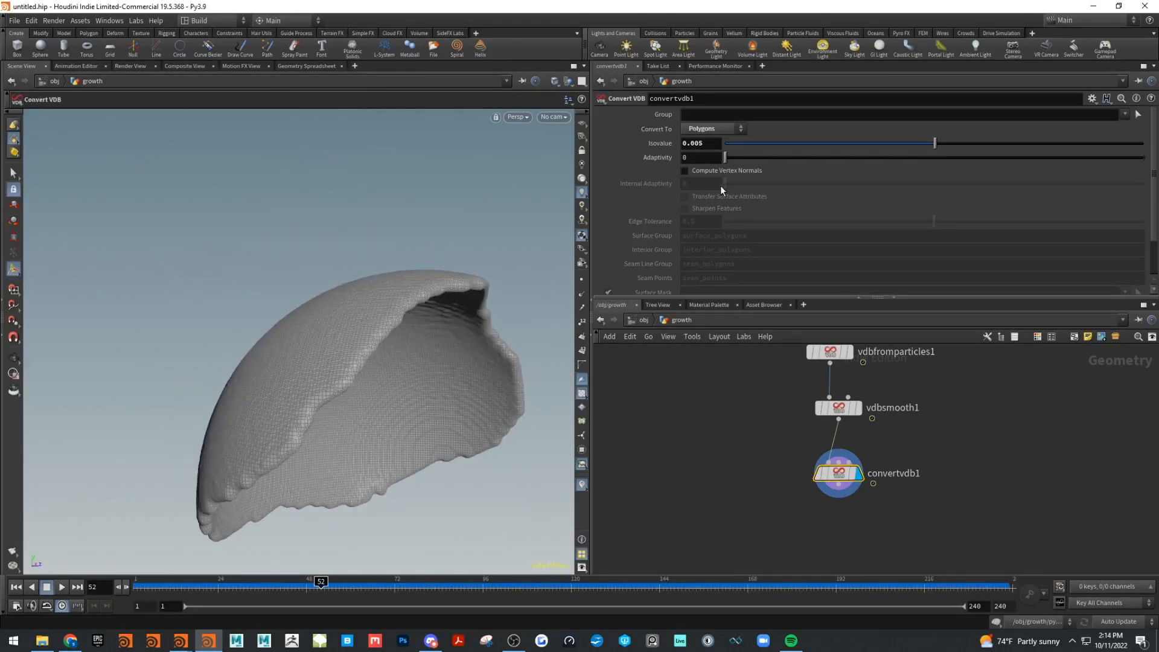
Set the Convert VDB adaptivity to 0.035 and switch the viewport to smooth shading without wireframe.
mouse_move(724, 158)
mouse_down()
mouse_move(845, 162)
mouse_move(732, 157)
mouse_up()
mouse_move(423, 416)
alt+mouse_down()
mouse_move(465, 439)
mouse_move(513, 362)
alt+mouse_up()
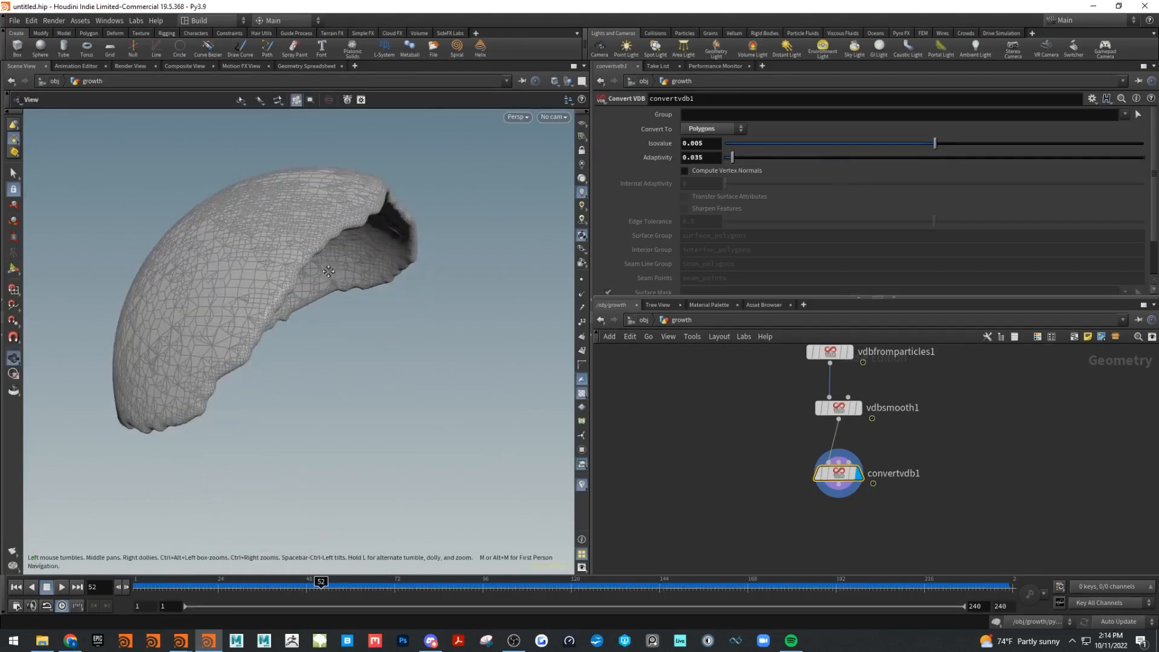
click(554, 81)
click(550, 207)
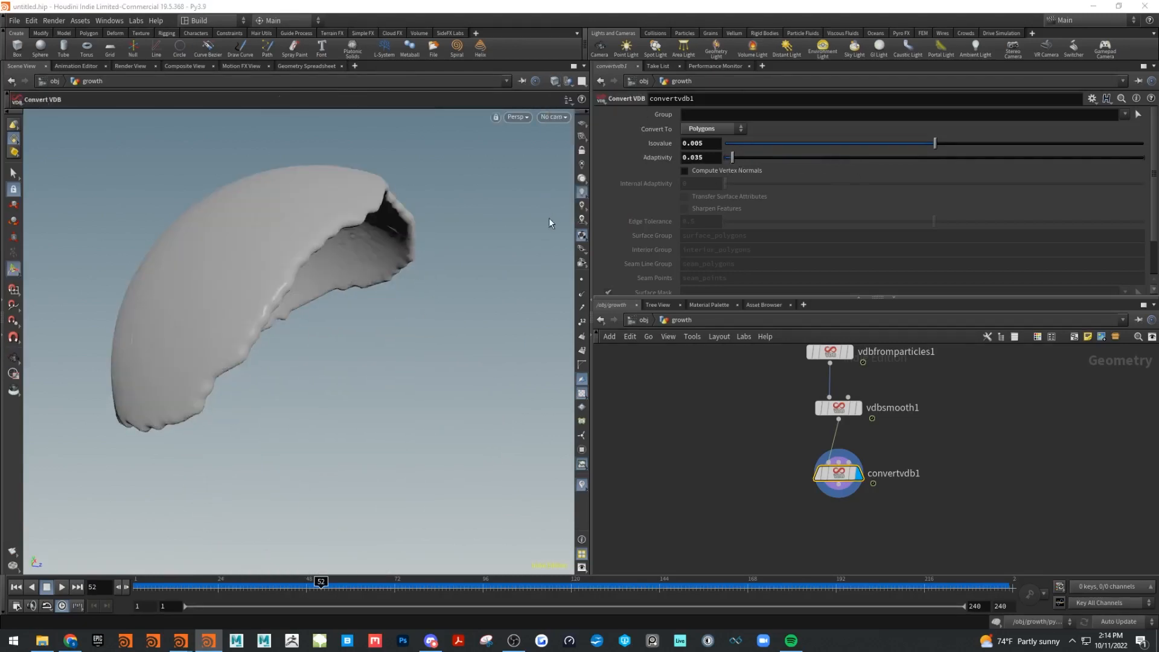
mouse_move(551, 220)
alt+mouse_down()
mouse_move(357, 365)
mouse_move(422, 401)
mouse_move(441, 392)
alt+mouse_up()
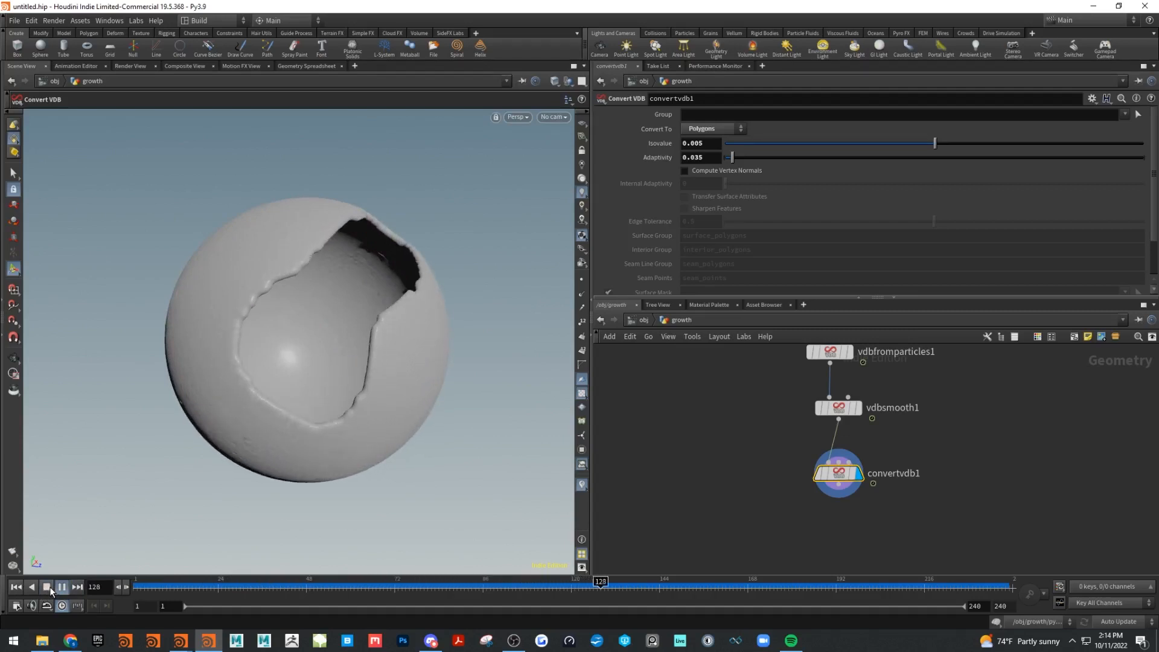
Stop the playback, inspect the nearly closed sphere mesh from other angles and scrub the timeline back to frame 1.
click(50, 587)
alt+drag(353, 389, 308, 483)
alt+drag(189, 303, 383, 434)
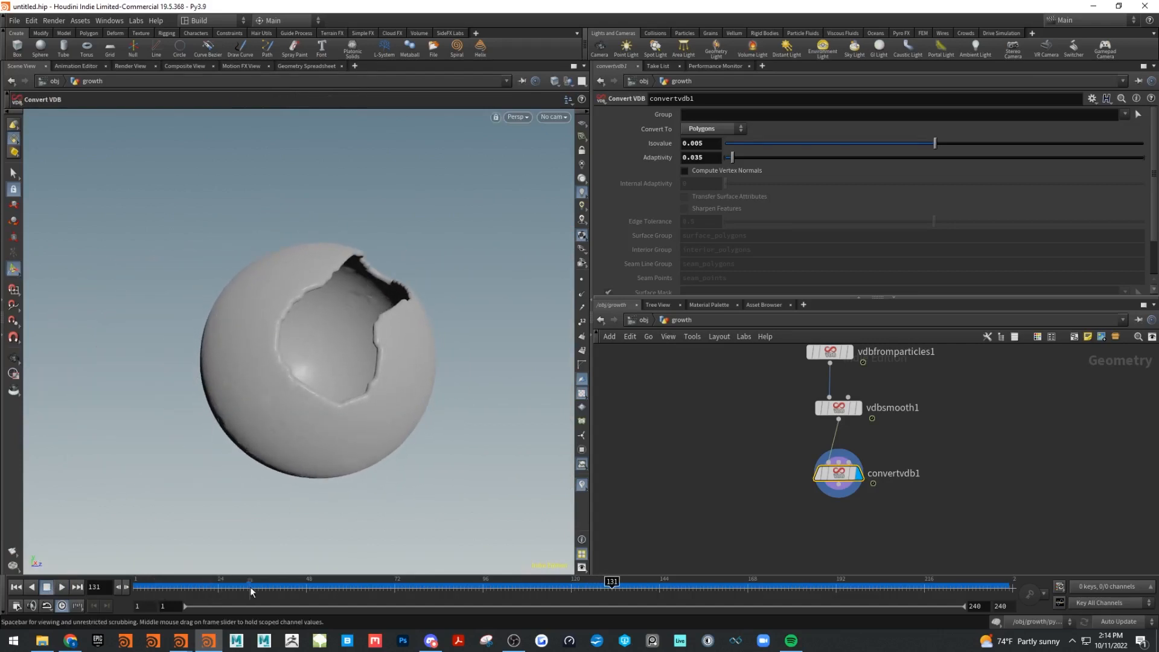
drag(251, 591, 123, 584)
mouse_move(226, 577)
mouse_down()
mouse_move(365, 581)
mouse_move(175, 582)
mouse_up()
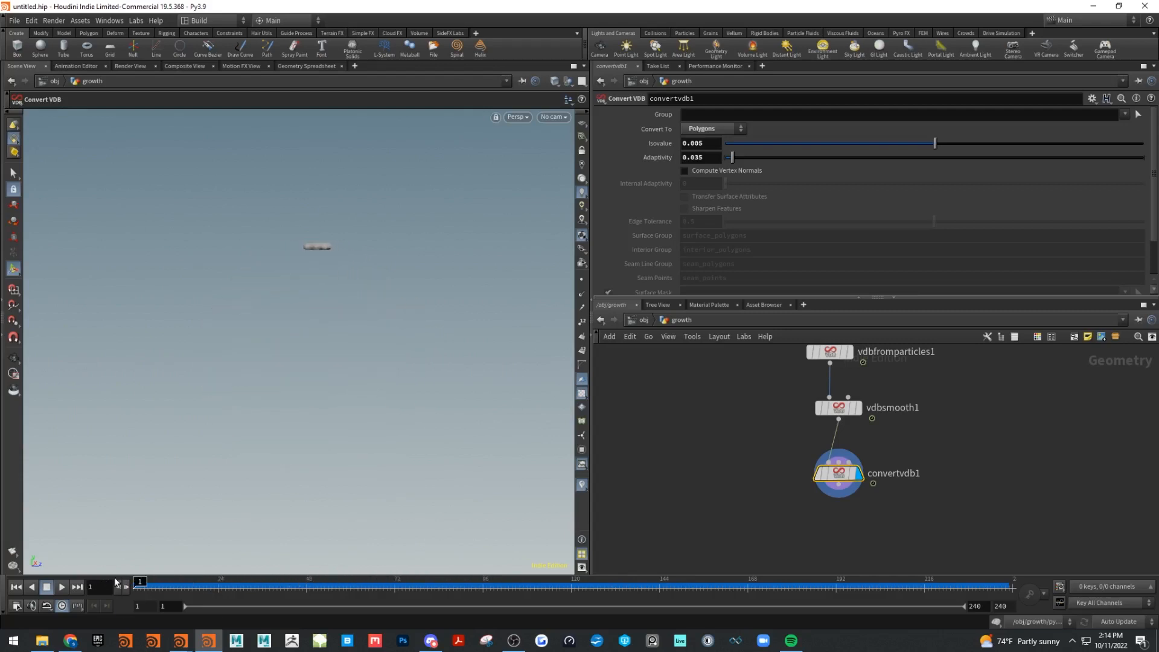